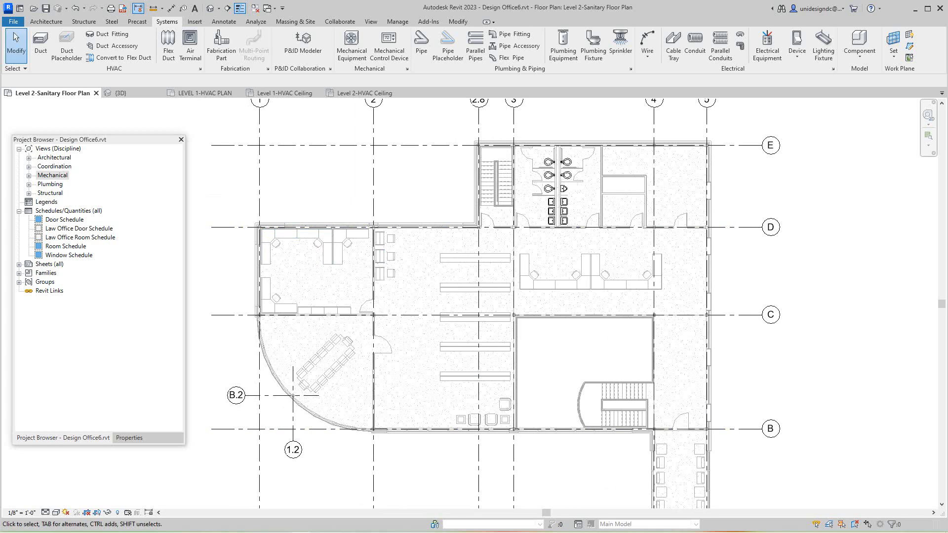
Step: Open the Level 1-HVAC Ceiling plan and inspect the air terminals and mechanical equipment placed outside the building
left_click(28, 176)
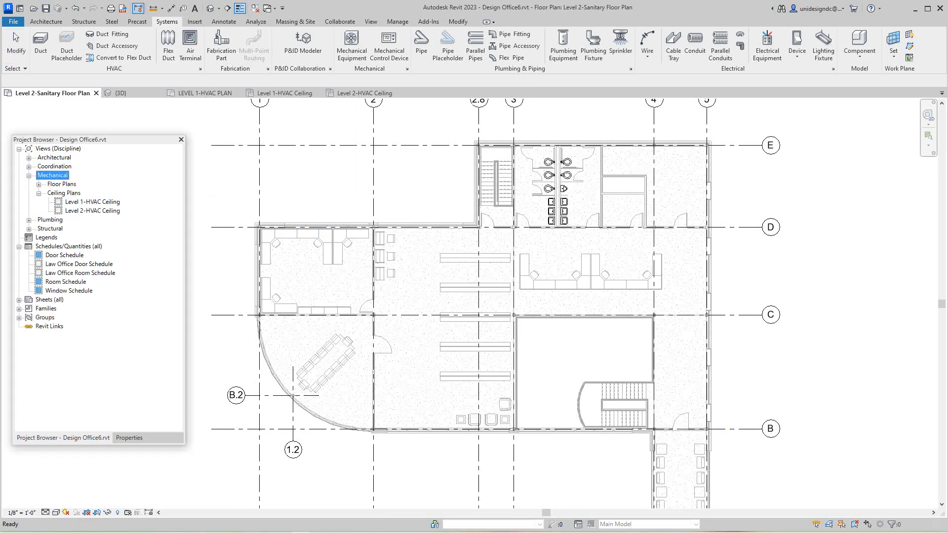
double_click(92, 202)
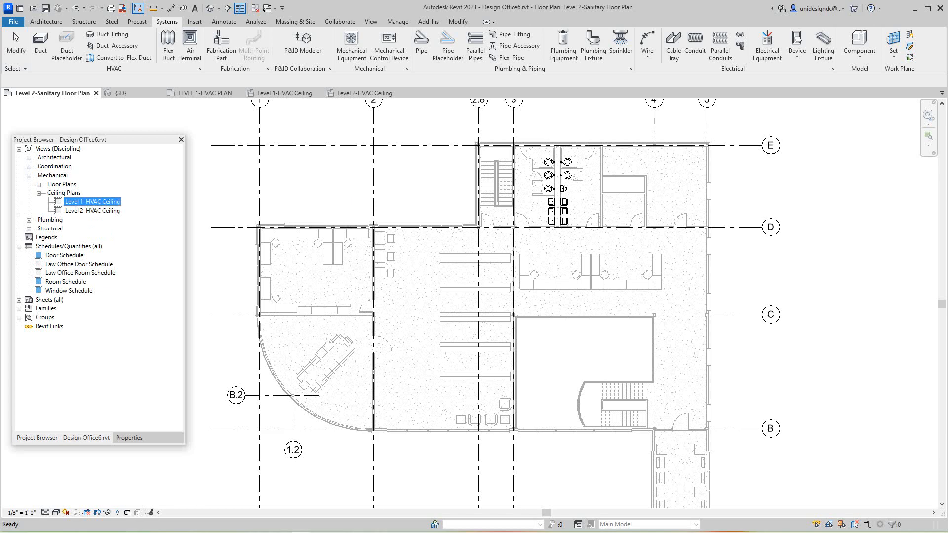
scroll(273, 238, "up", 3)
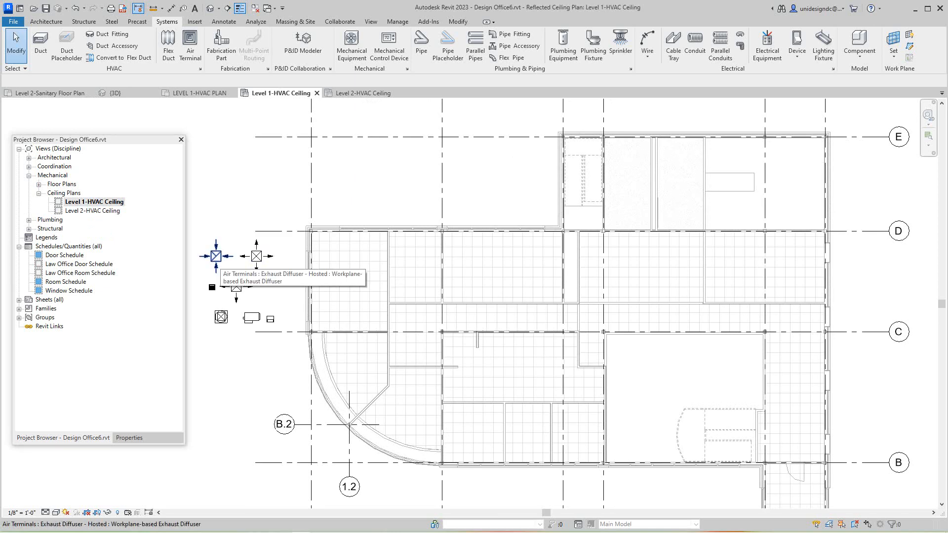
scroll(215, 257, "up", 1)
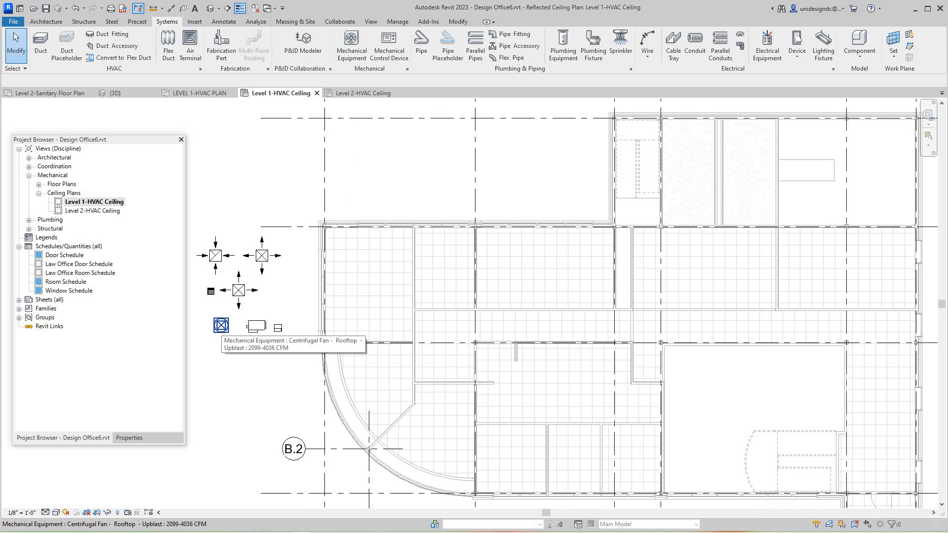
scroll(221, 325, "up", 2)
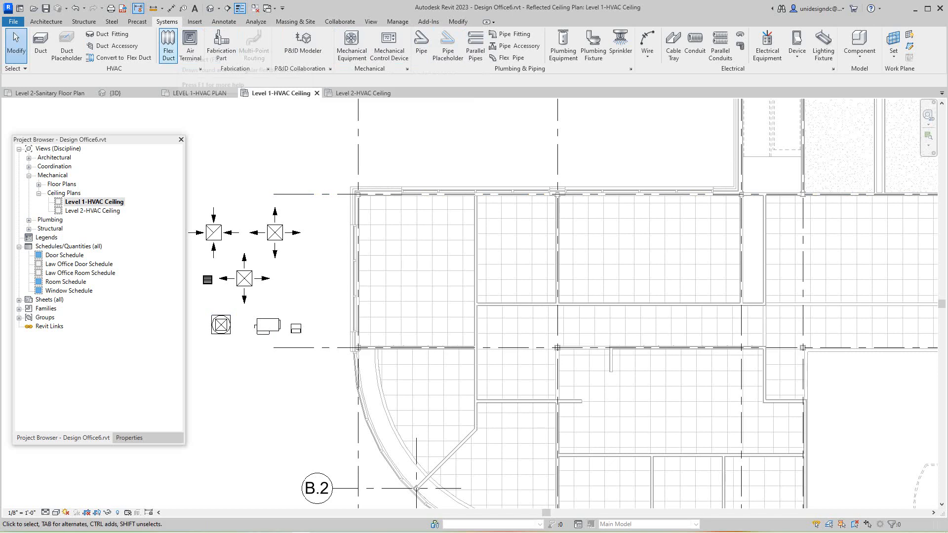
Step: Open the Autodesk family library and look through its Plumbing MEP equipment and fixture categories
left_click(194, 21)
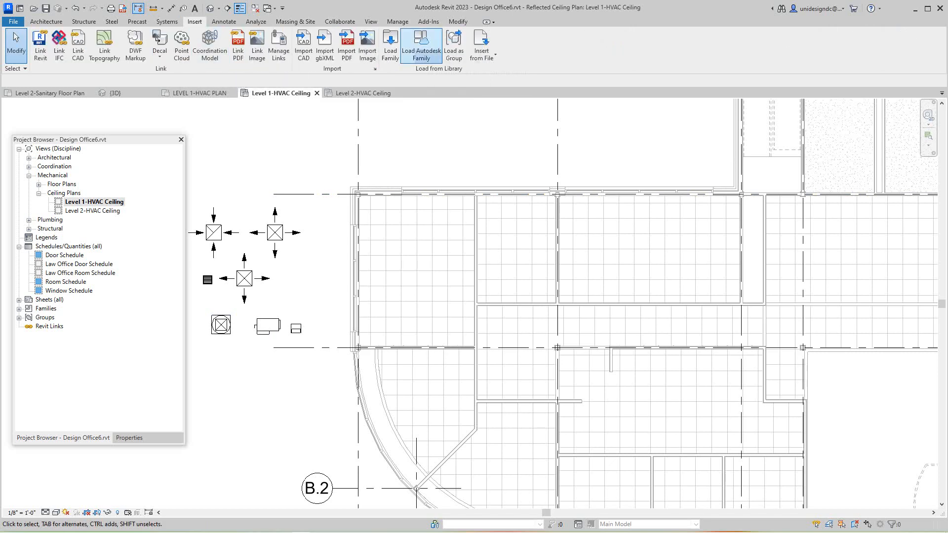
left_click(421, 45)
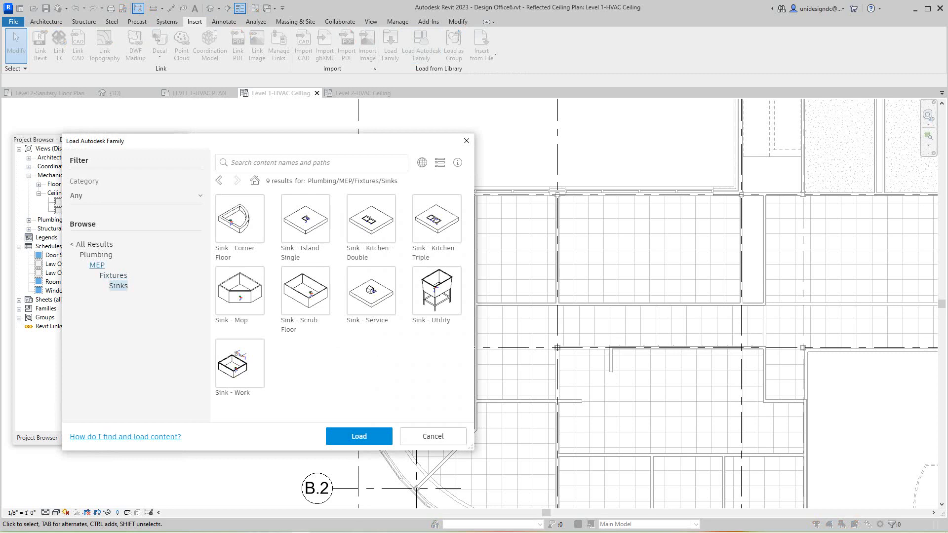
left_click(97, 265)
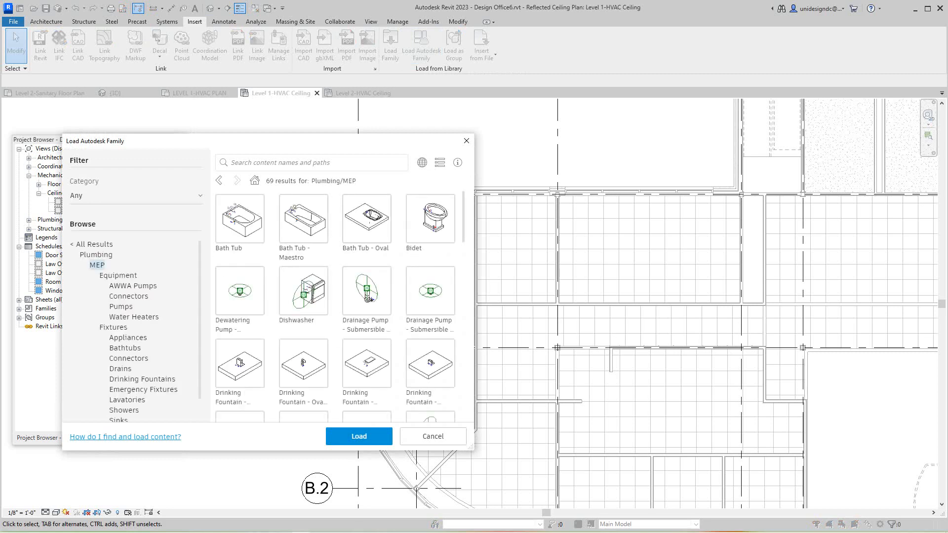
scroll(125, 321, "down", 1)
scroll(126, 323, "up", 1)
scroll(133, 319, "down", 1)
scroll(133, 319, "up", 1)
scroll(125, 324, "down", 1)
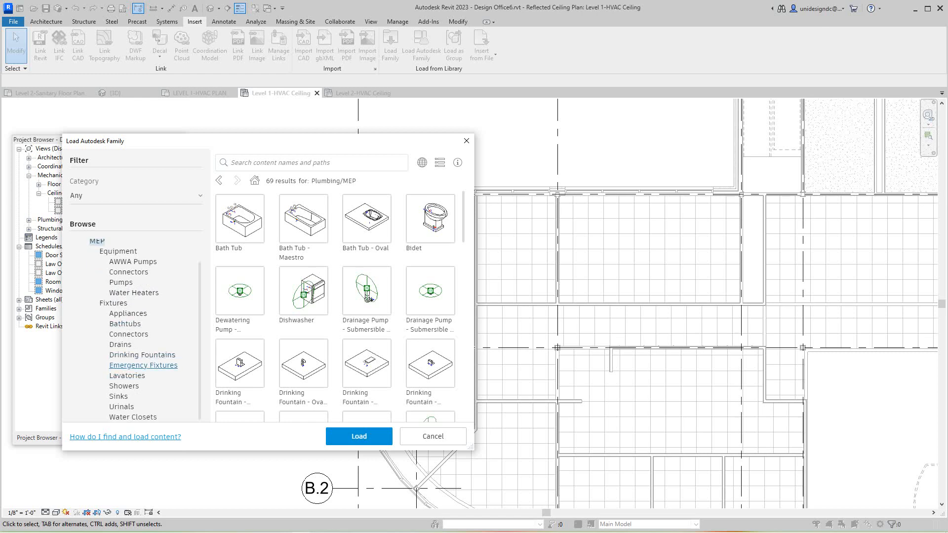
scroll(143, 365, "up", 1)
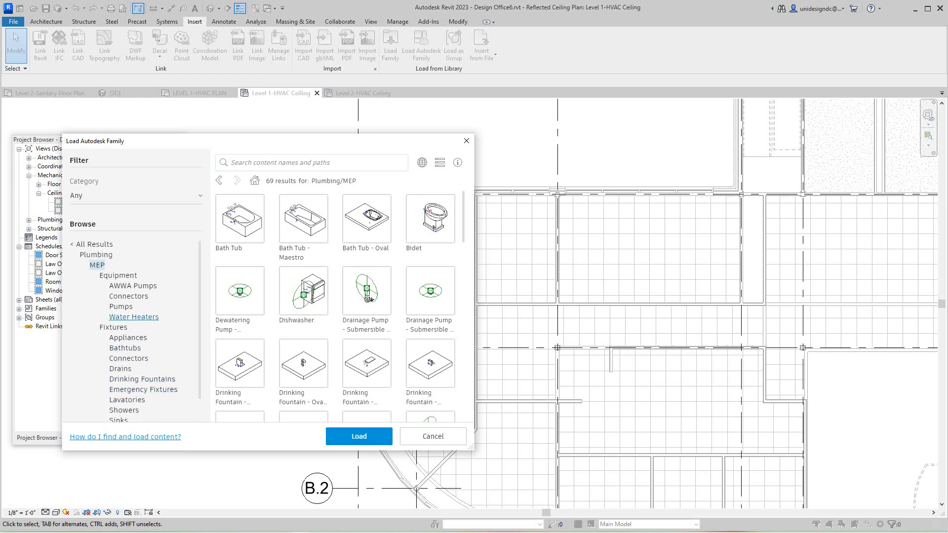
Step: Browse all library categories and view the Air Handling Units among the Mechanical MEP air-side components
left_click(94, 244)
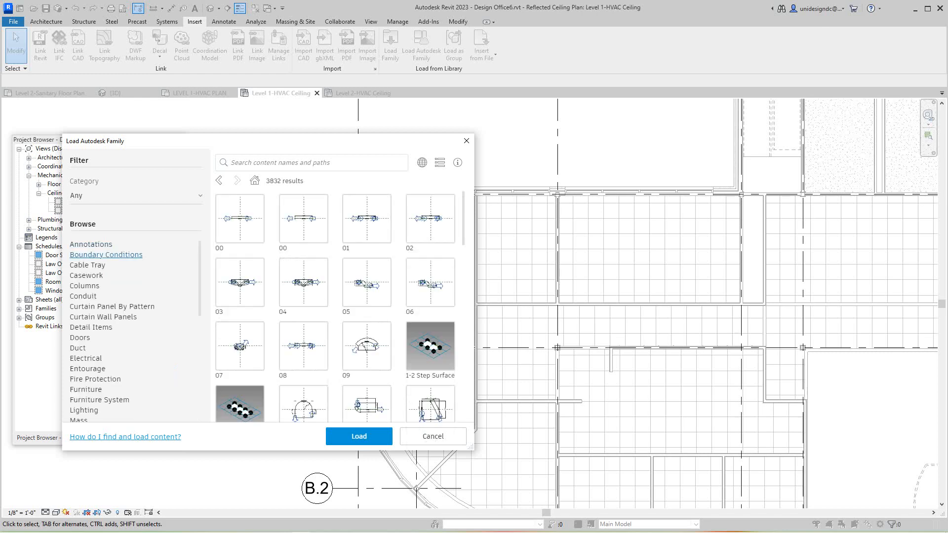
scroll(94, 331, "down", 2)
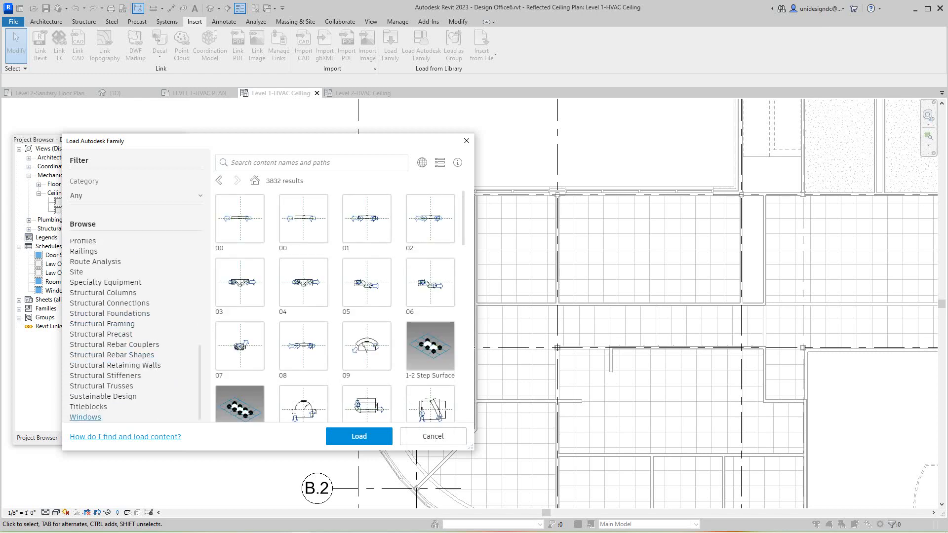
scroll(93, 414, "up", 4)
scroll(133, 330, "up", 5)
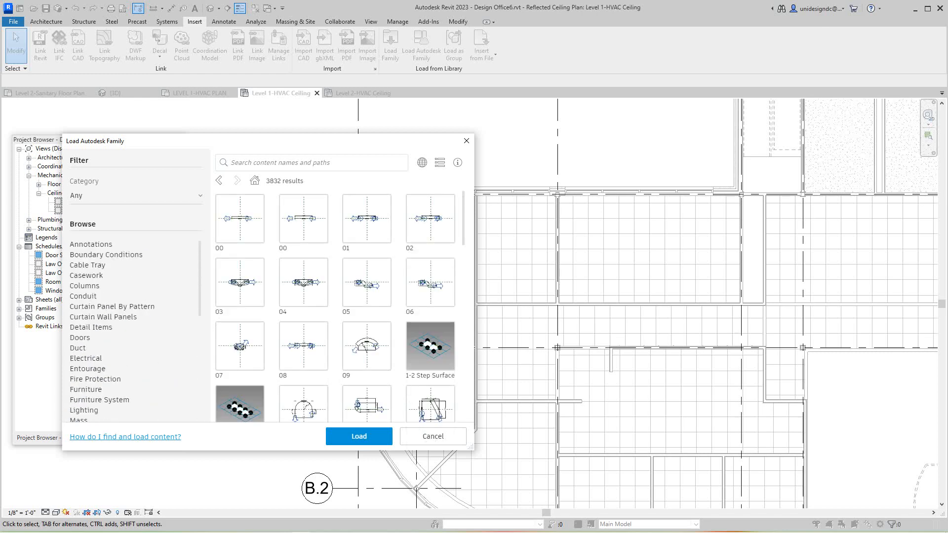
scroll(103, 386, "down", 8)
scroll(103, 386, "up", 2)
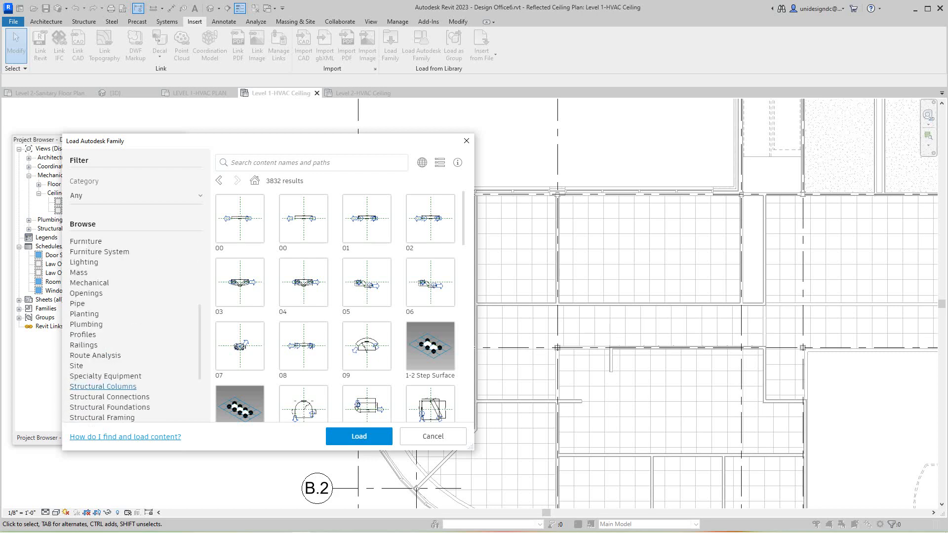
left_click(90, 282)
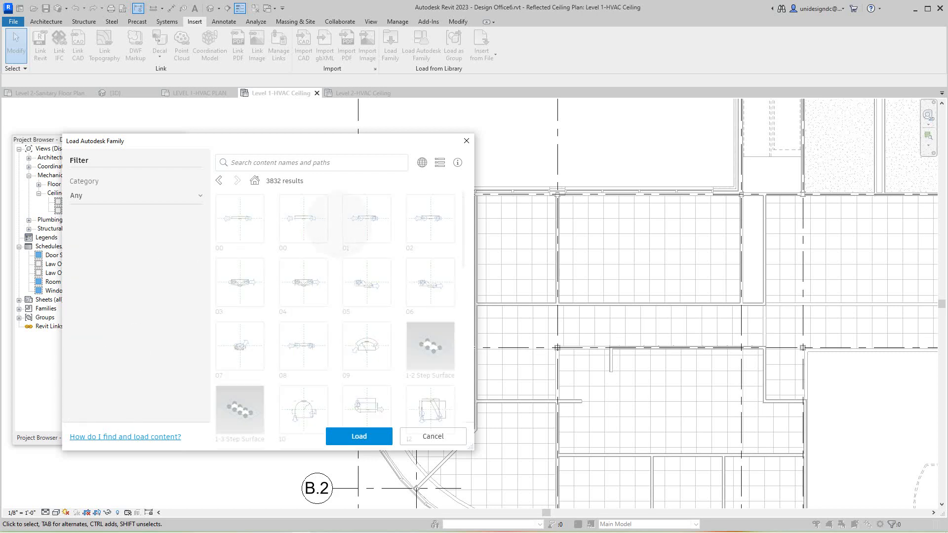
scroll(137, 260, "down", 2)
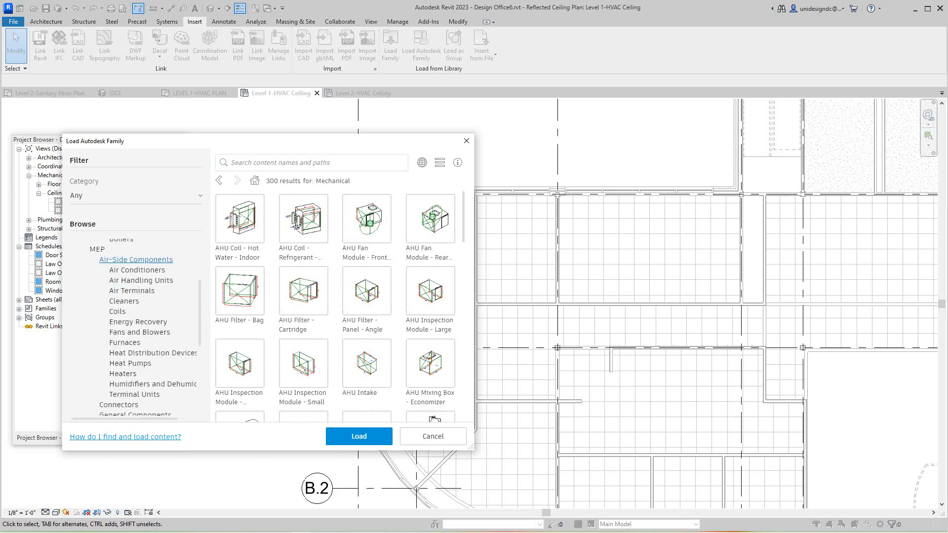
scroll(137, 260, "down", 1)
scroll(148, 336, "up", 1)
left_click(142, 280)
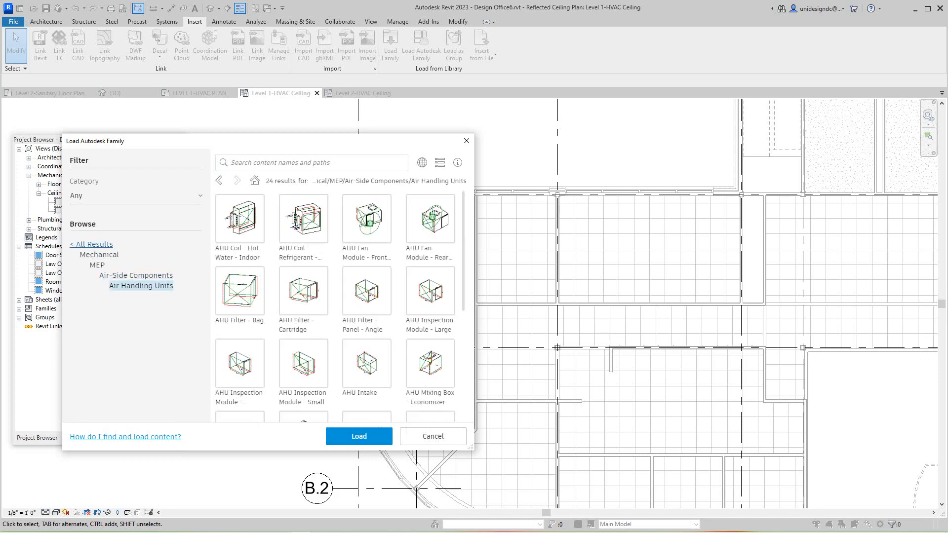
Step: Return to the library's Mechanical category and view the architectural Air Terminals families
left_click(94, 245)
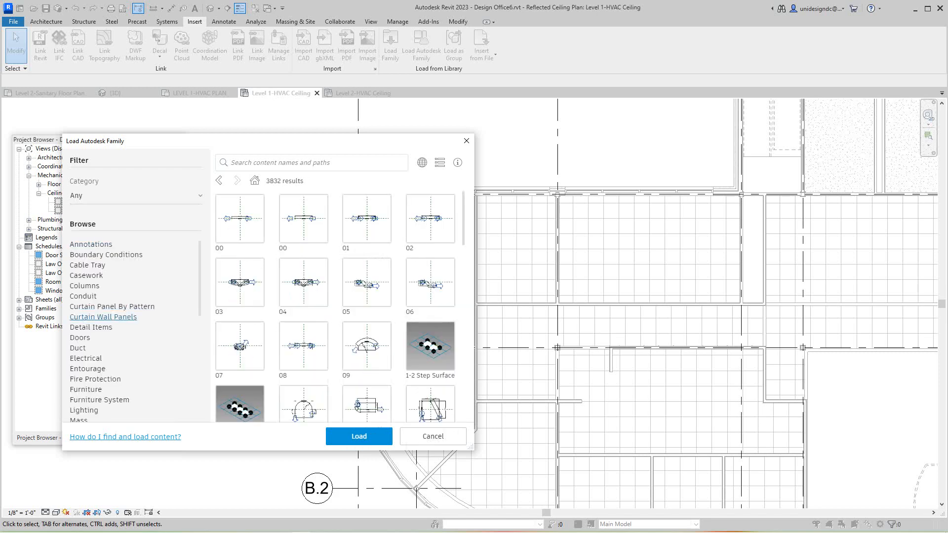
scroll(133, 331, "down", 3)
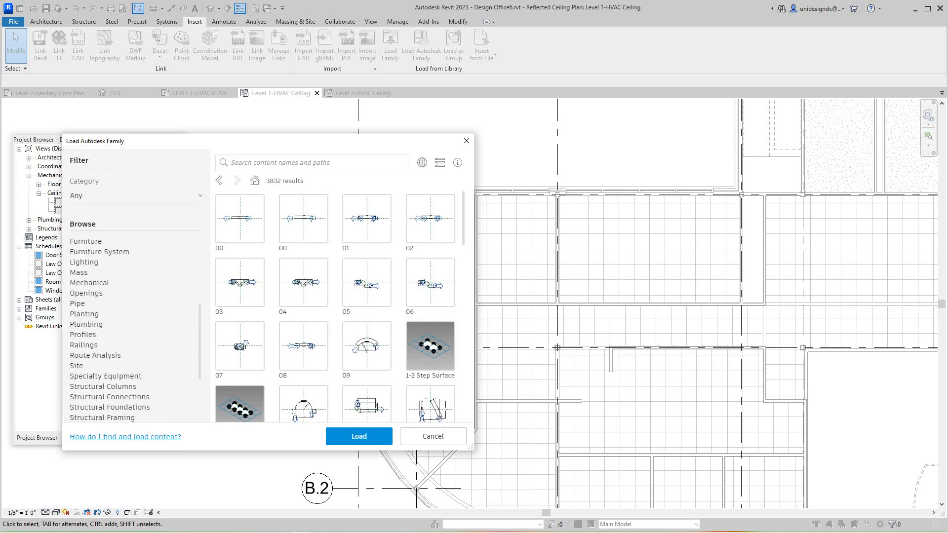
left_click(89, 283)
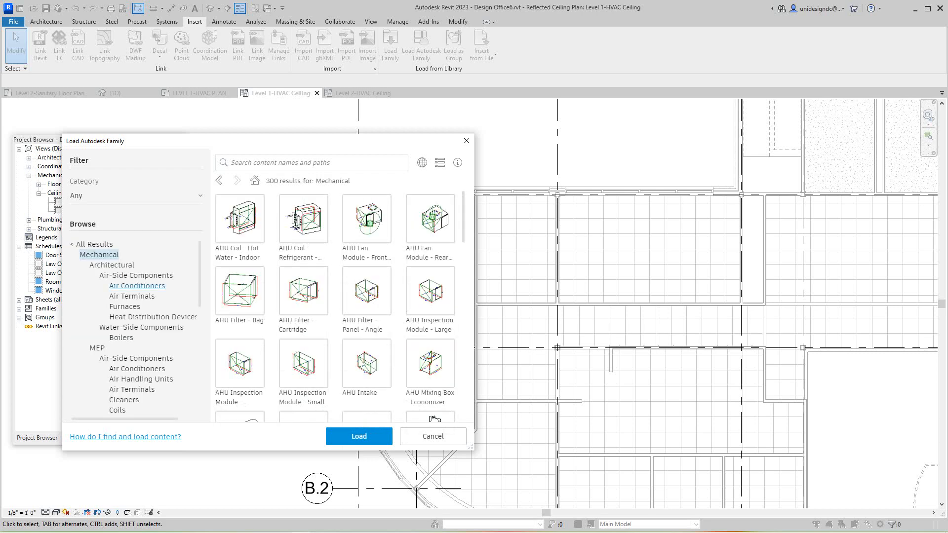
left_click(132, 295)
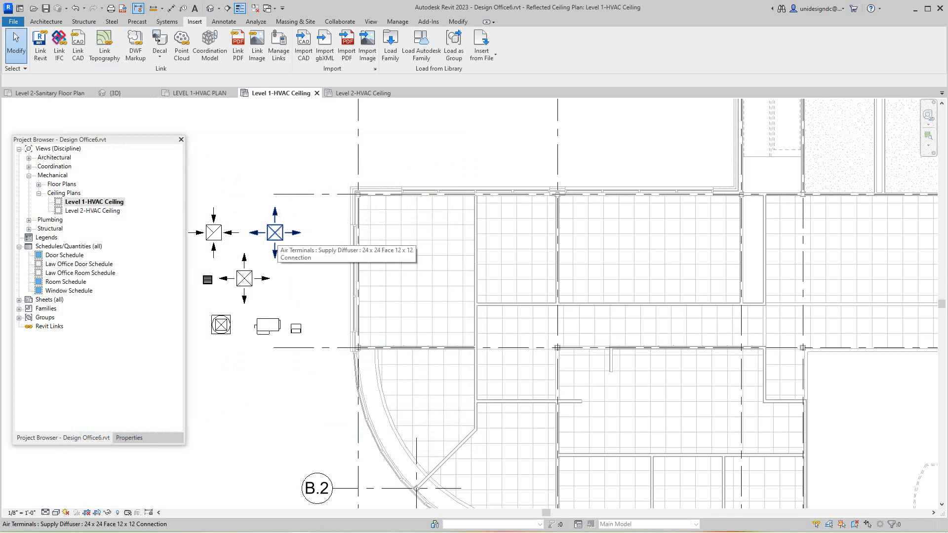
Step: Place two similar 24 x 24 Face 12 x 12 Connection supply diffusers in the corner room near grid D, about 12'-9" and 2'-8" from its interior partition
right_click(276, 235)
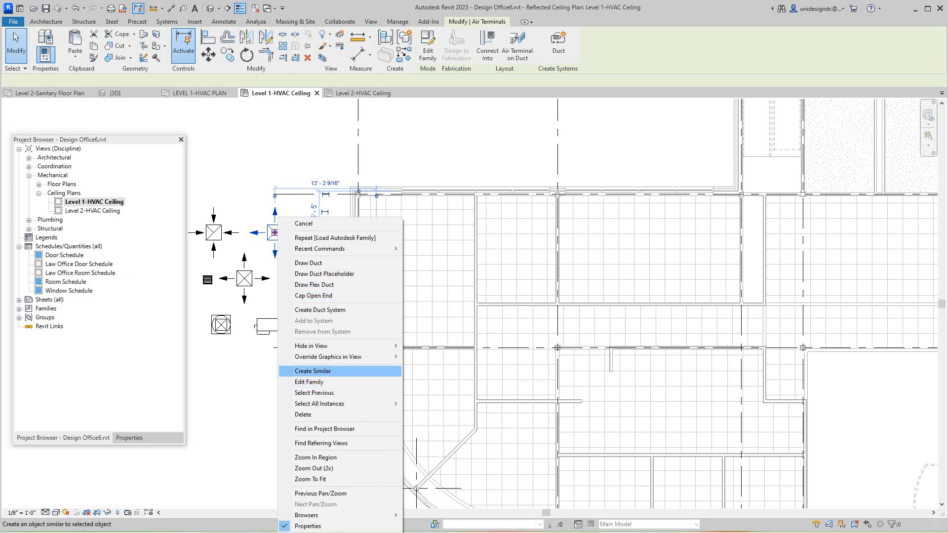
left_click(312, 371)
scroll(386, 219, "up", 1)
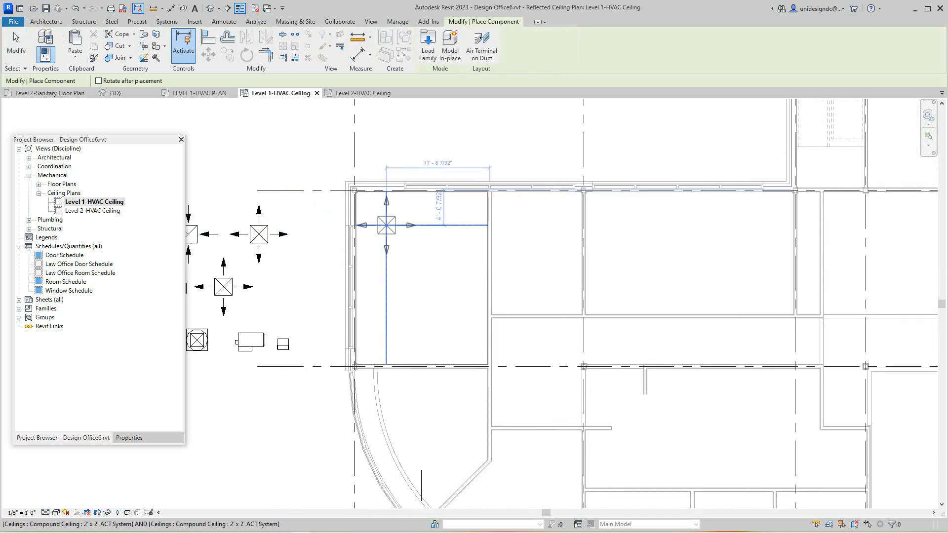
scroll(384, 229, "up", 2)
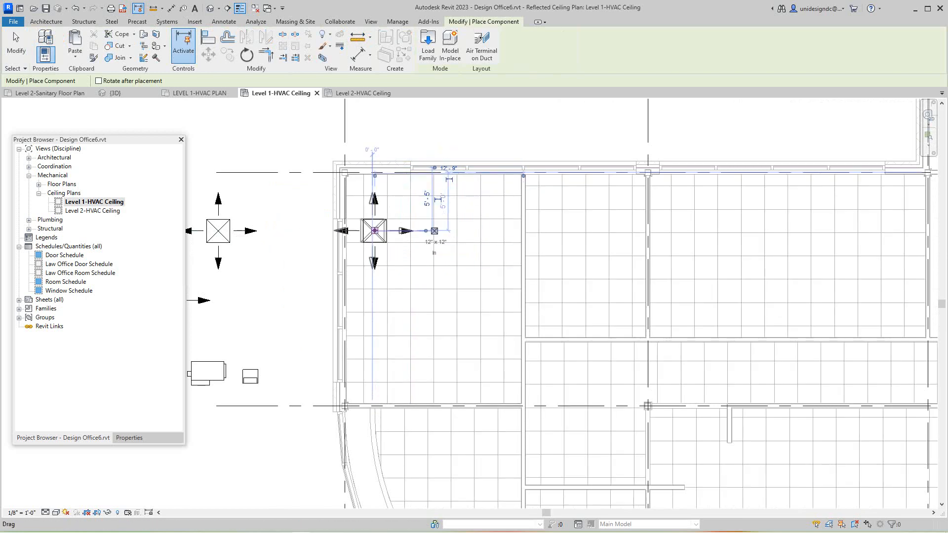
left_click(374, 230)
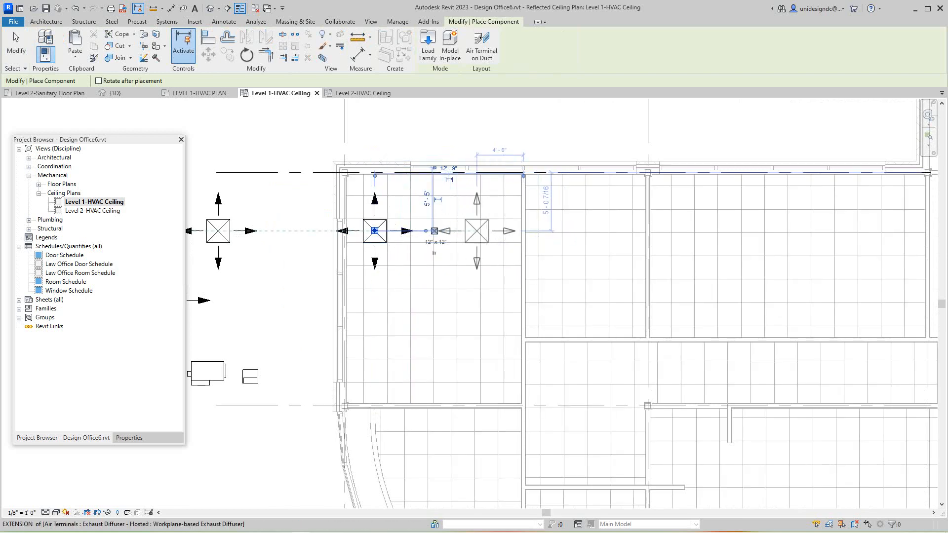
scroll(494, 230, "up", 2)
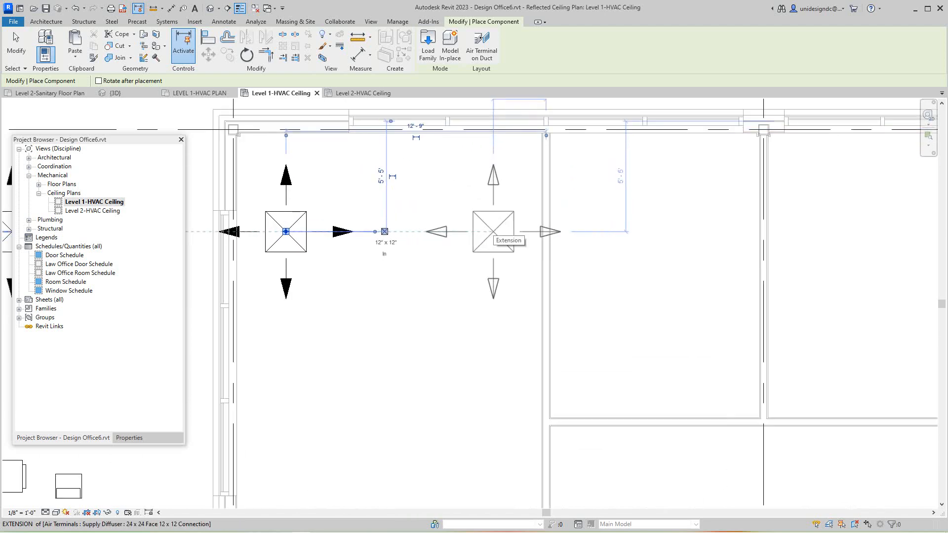
left_click(491, 232)
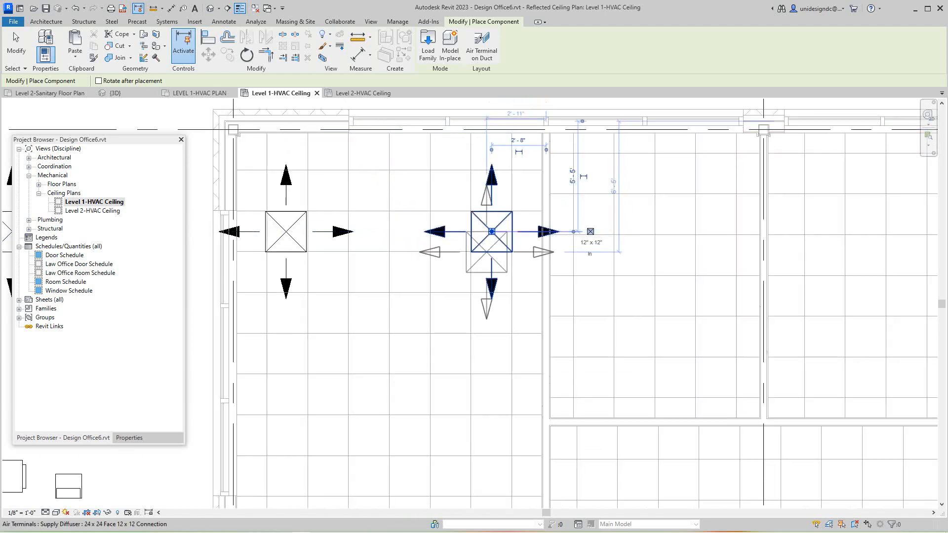
Step: Place two more supply diffusers near grid C in the same corner room, aligned below the first pair, and end placement
scroll(487, 249, "down", 2)
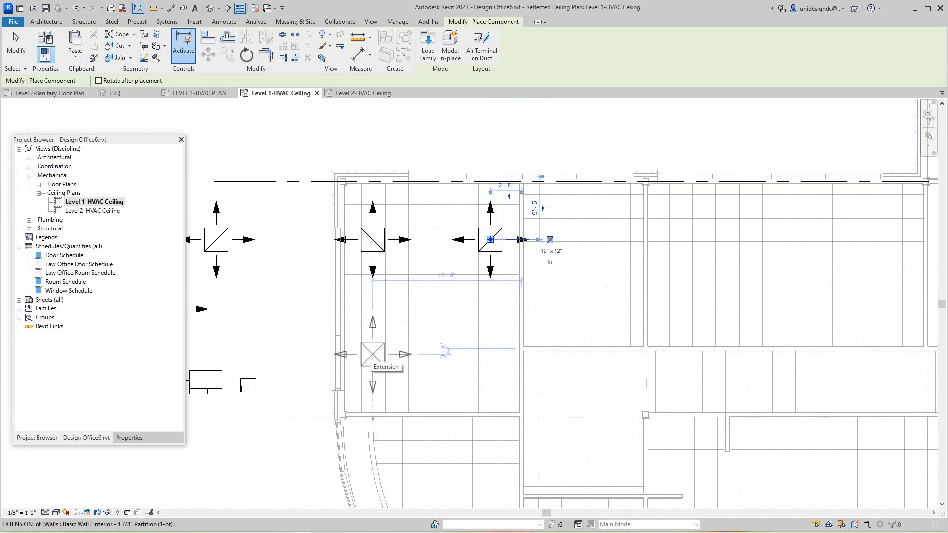
scroll(373, 354, "up", 2)
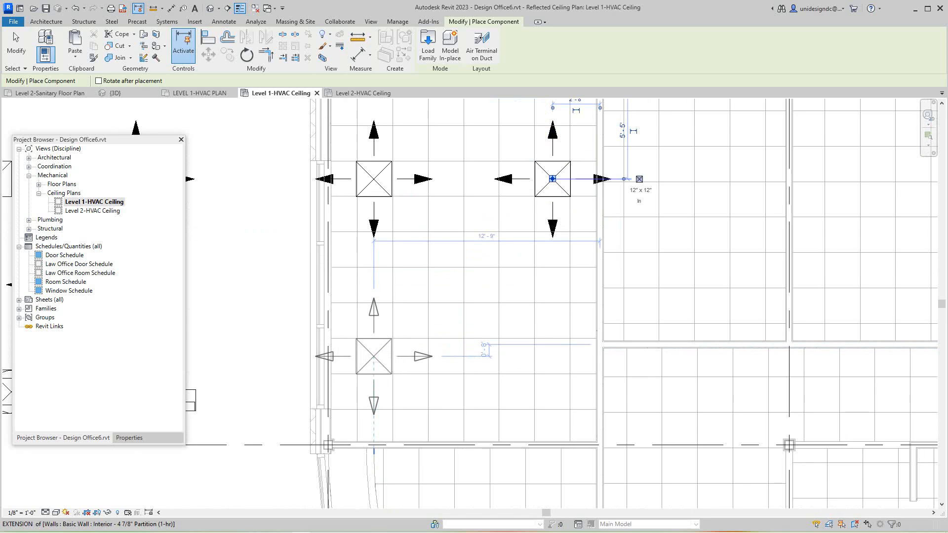
left_click(374, 356)
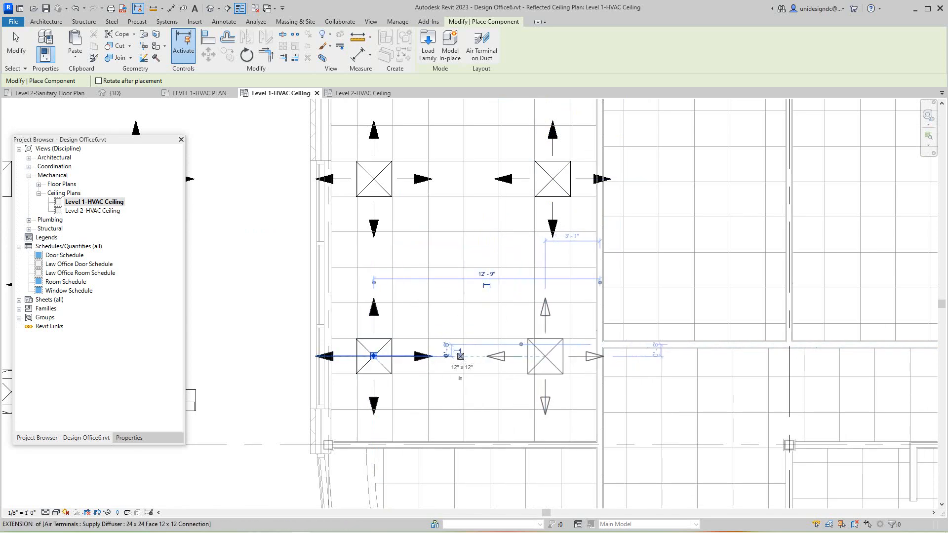
left_click(552, 356)
right_click(552, 356)
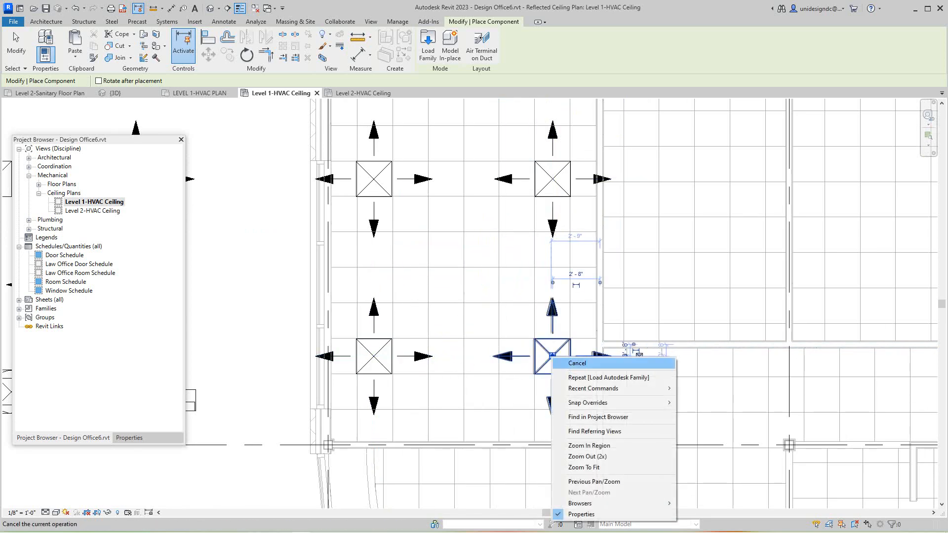
left_click(570, 362)
scroll(514, 335, "down", 3)
right_click(488, 316)
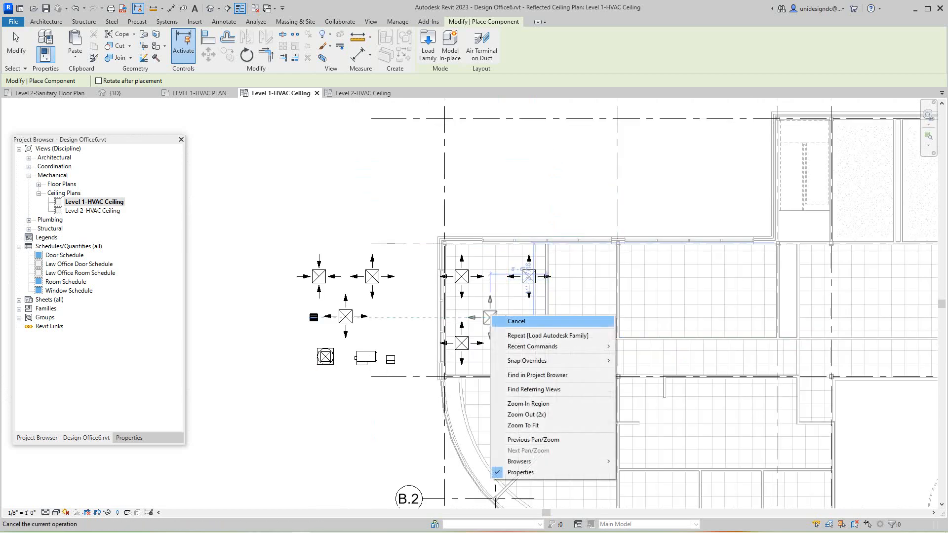
left_click(508, 322)
Step: Examine the Level 1-HVAC Ceiling view's properties, including its graphics, underlay, extents and view template settings
scroll(509, 321, "down", 3)
middle_click_drag(398, 439, 239, 359)
left_click(129, 438)
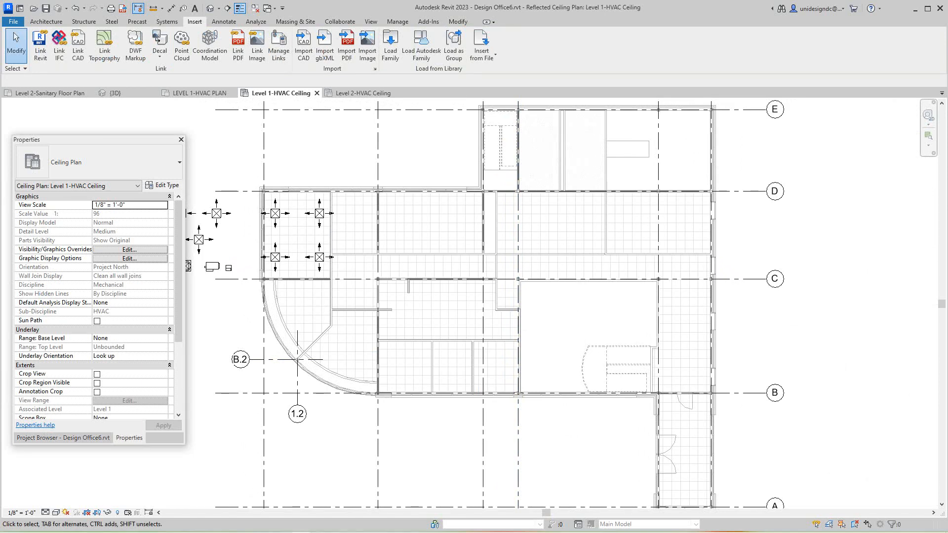
scroll(94, 305, "down", 4)
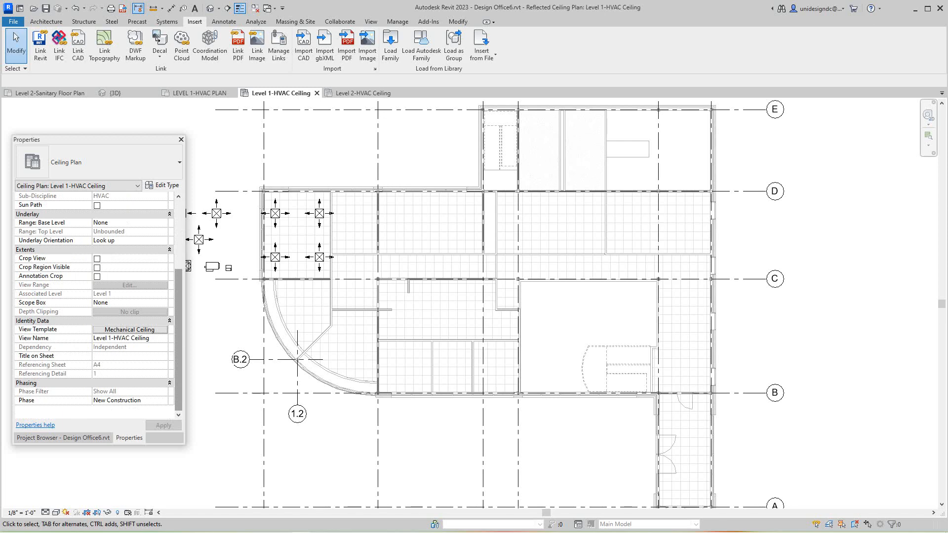
scroll(93, 305, "up", 3)
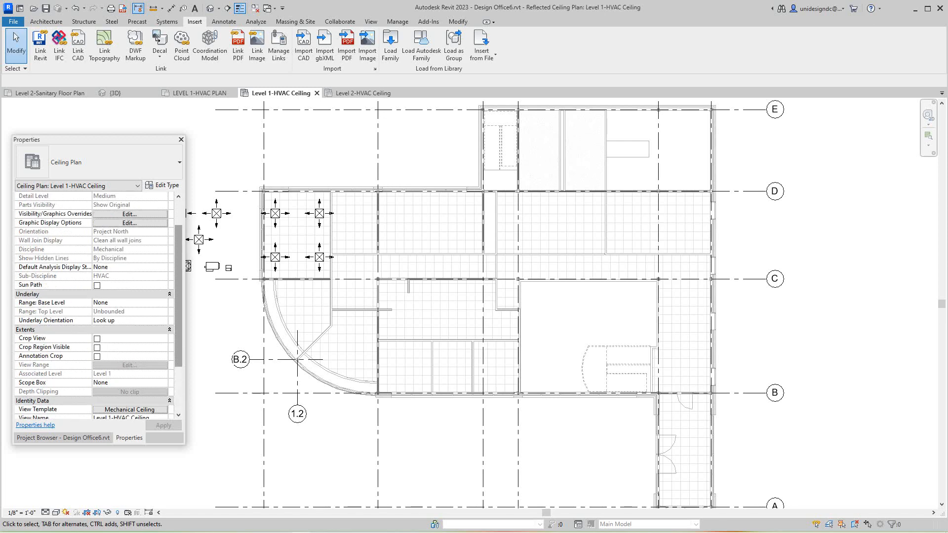
Step: Set the ceiling view's underlay base level to Level 1
scroll(94, 305, "down", 3)
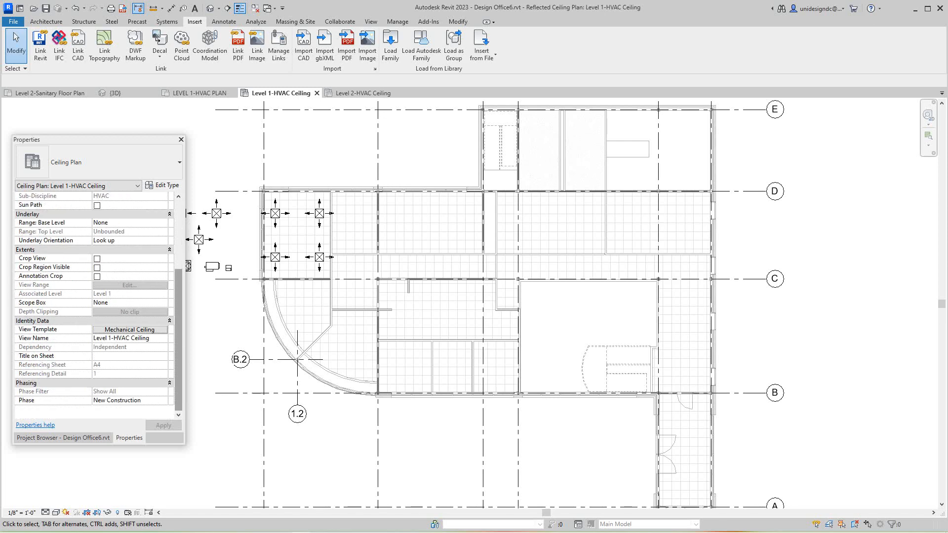
scroll(93, 305, "up", 3)
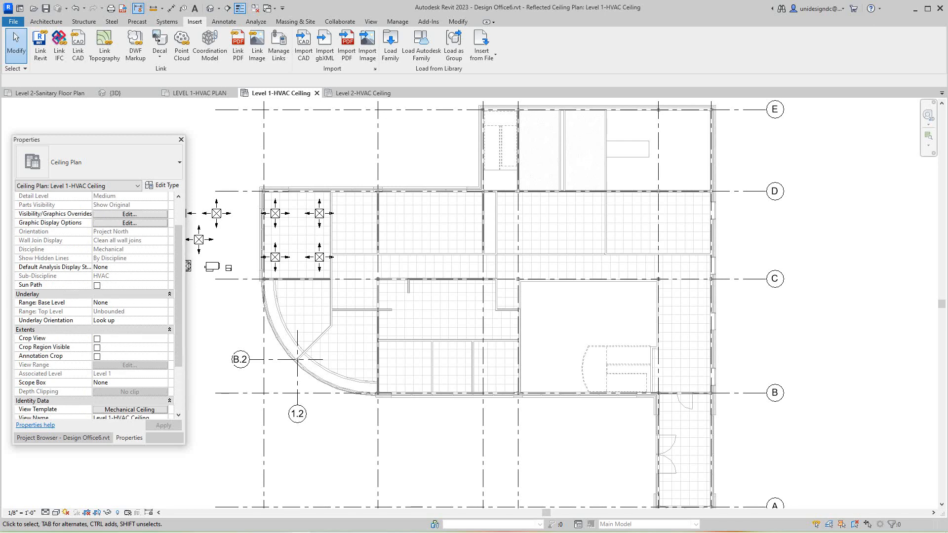
left_click(163, 303)
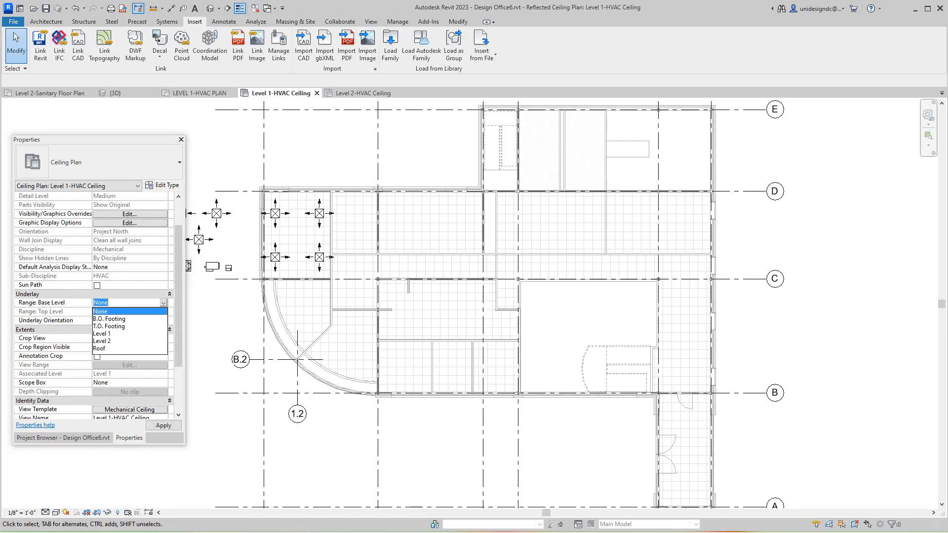
left_click(110, 334)
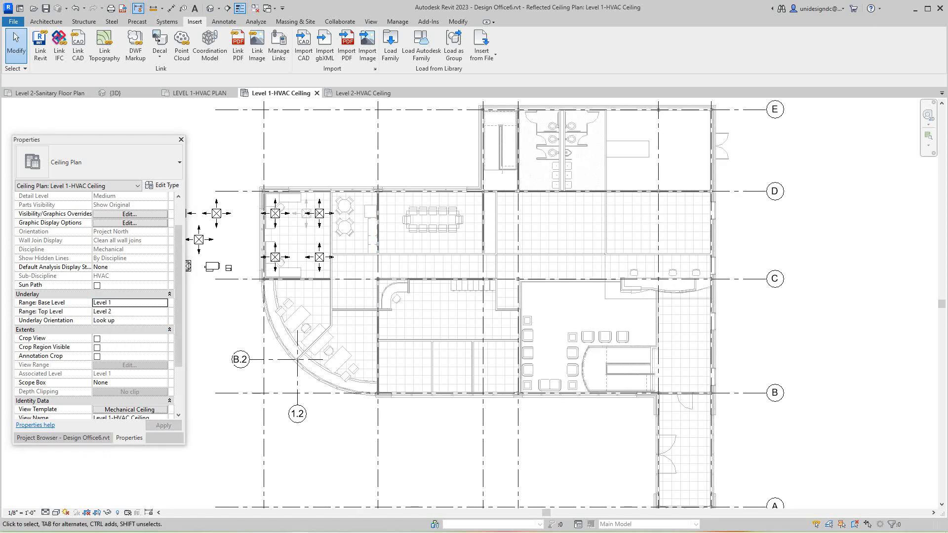
Step: Examine the Level 1 furniture and room layout in relation to the ceiling grid and the corner room's supply diffusers
scroll(351, 431, "down", 2)
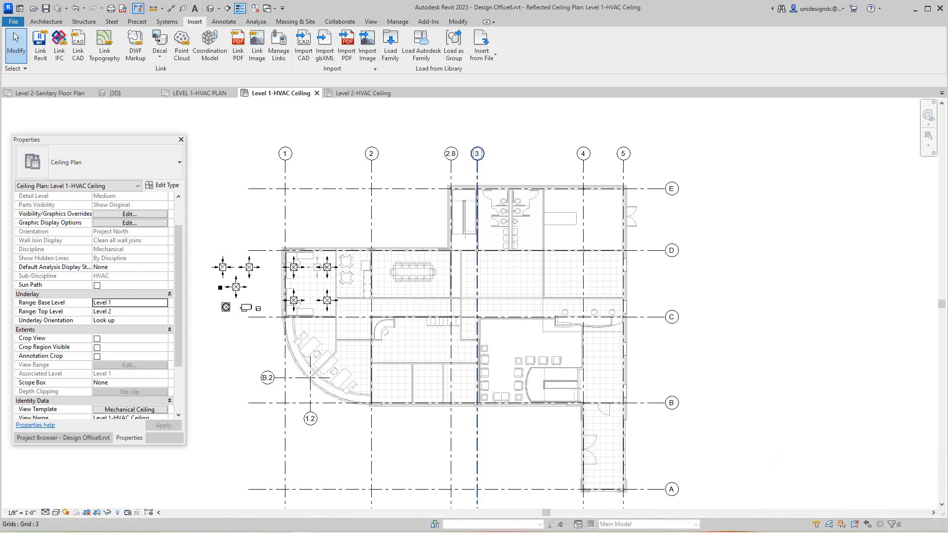
scroll(559, 369, "up", 2)
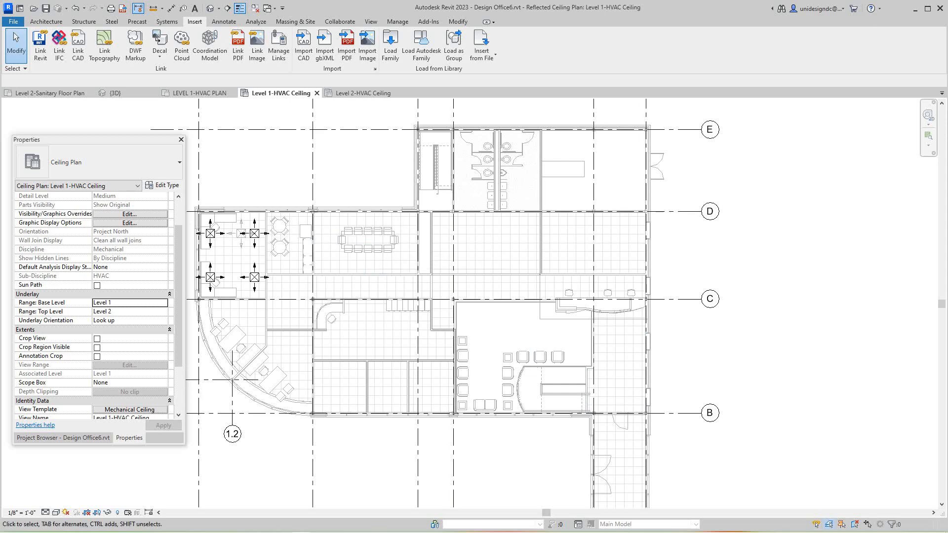
scroll(351, 238, "up", 3)
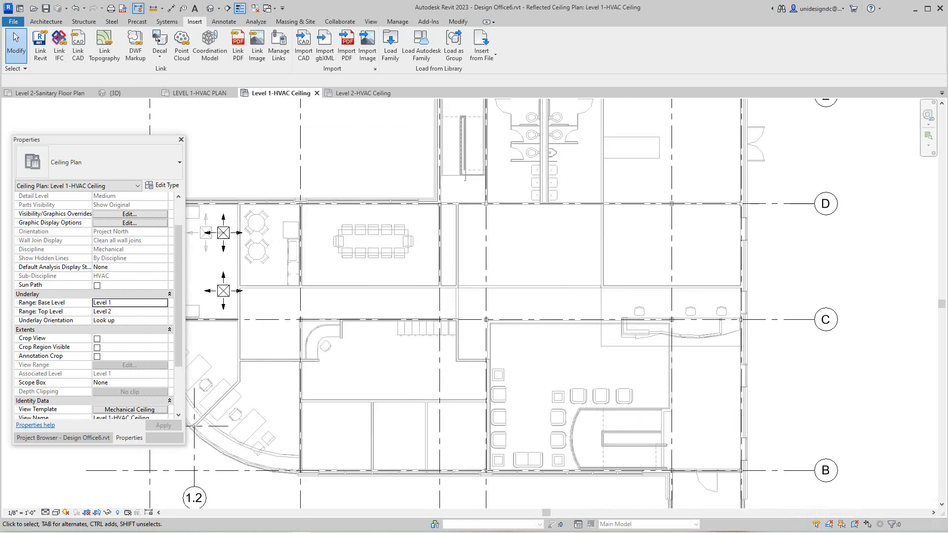
scroll(351, 238, "down", 3)
middle_click_drag(352, 238, 421, 246)
scroll(324, 241, "up", 5)
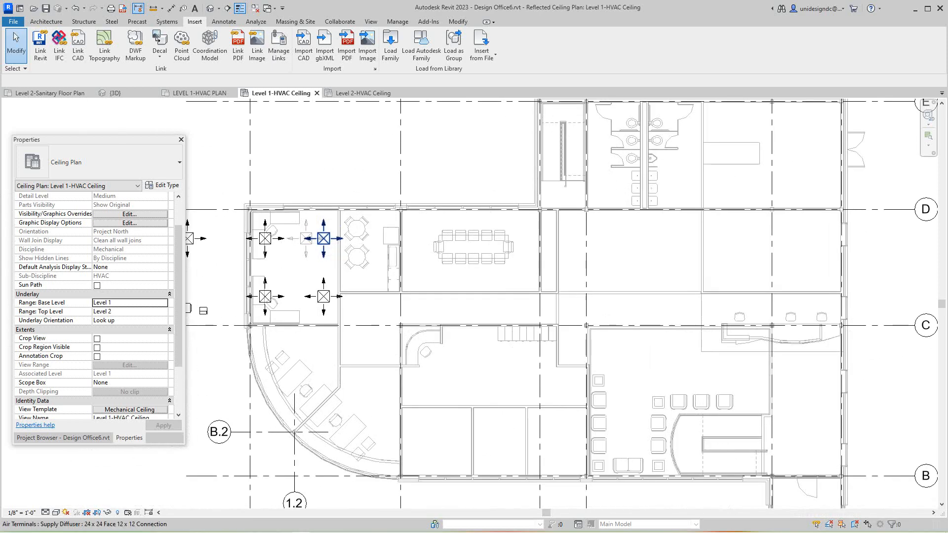
scroll(345, 271, "up", 3)
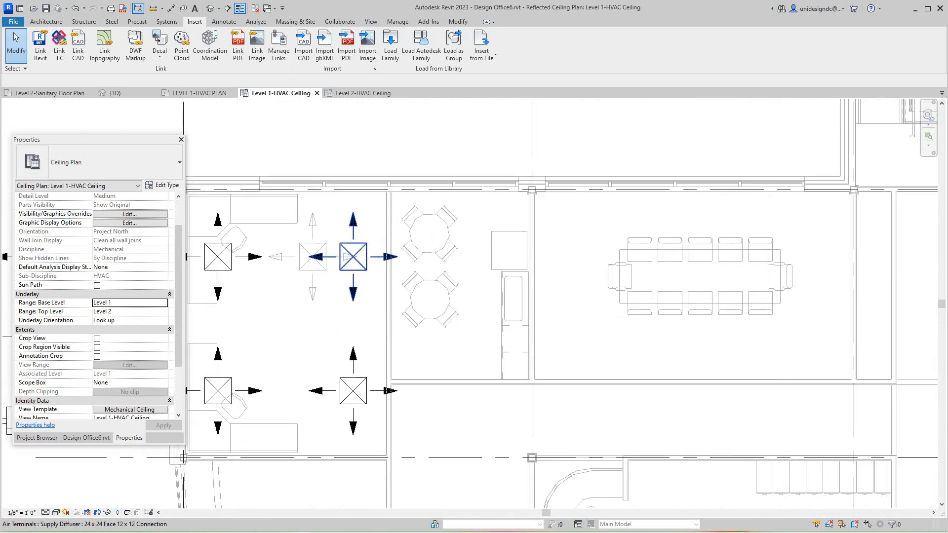
scroll(306, 270, "down", 4)
middle_click_drag(306, 271, 316, 268)
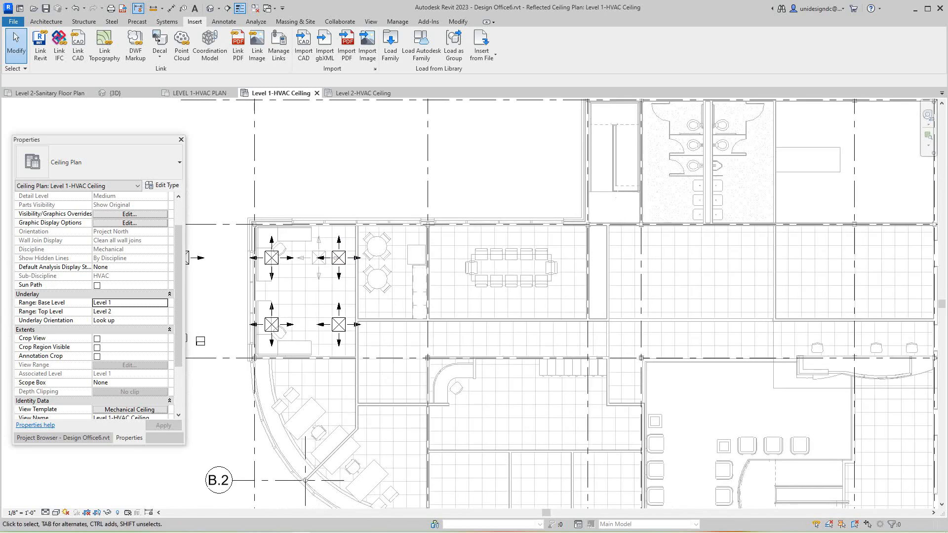
Step: Set the ceiling view's underlay base level back to None
left_click(163, 302)
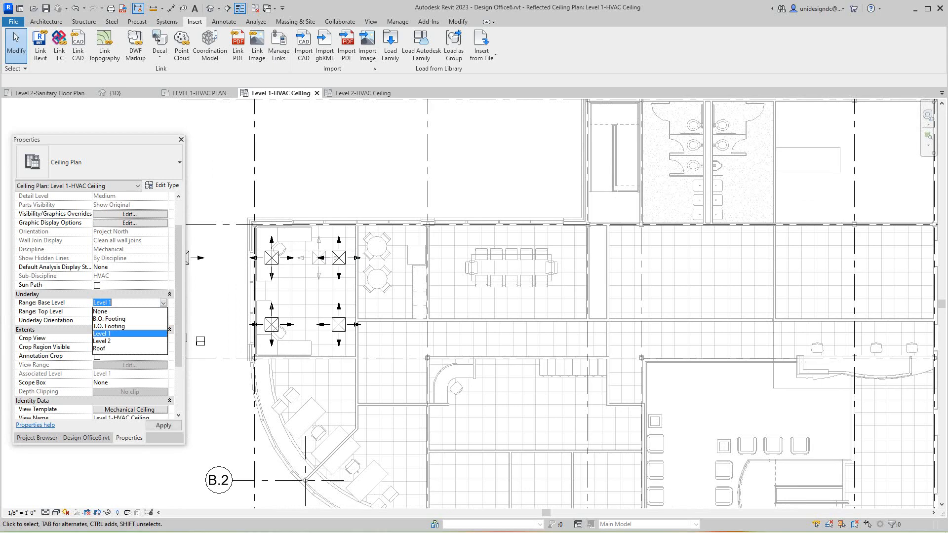
left_click(101, 311)
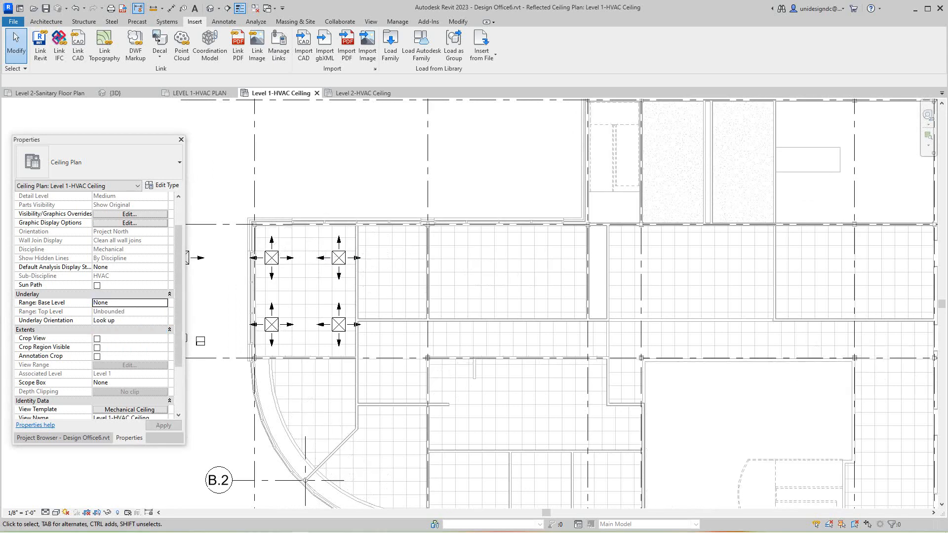
scroll(352, 230, "down", 4)
middle_click_drag(350, 230, 350, 247)
scroll(350, 247, "up", 1)
Step: Switch to the LEVEL 1-HVAC PLAN view and delete the five supply diffusers in the corner room
left_click(199, 93)
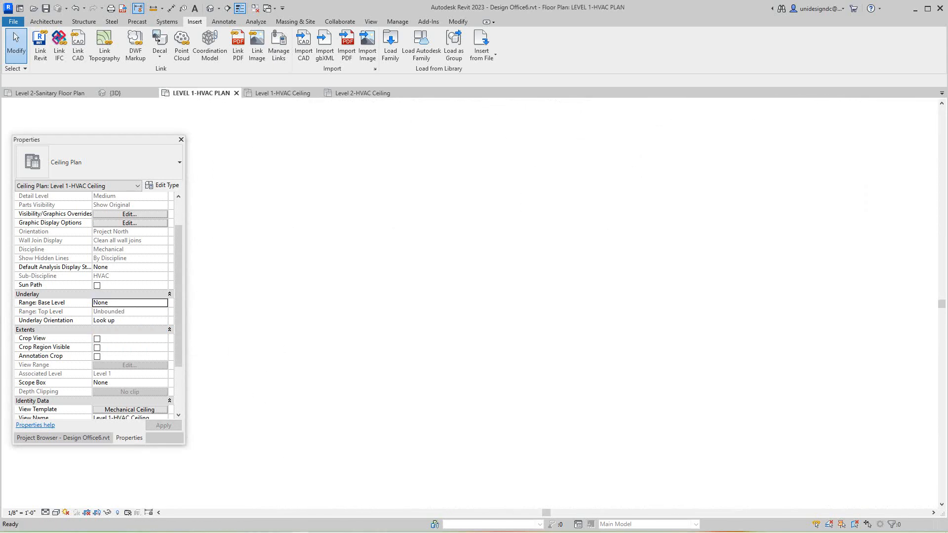
scroll(350, 247, "down", 1)
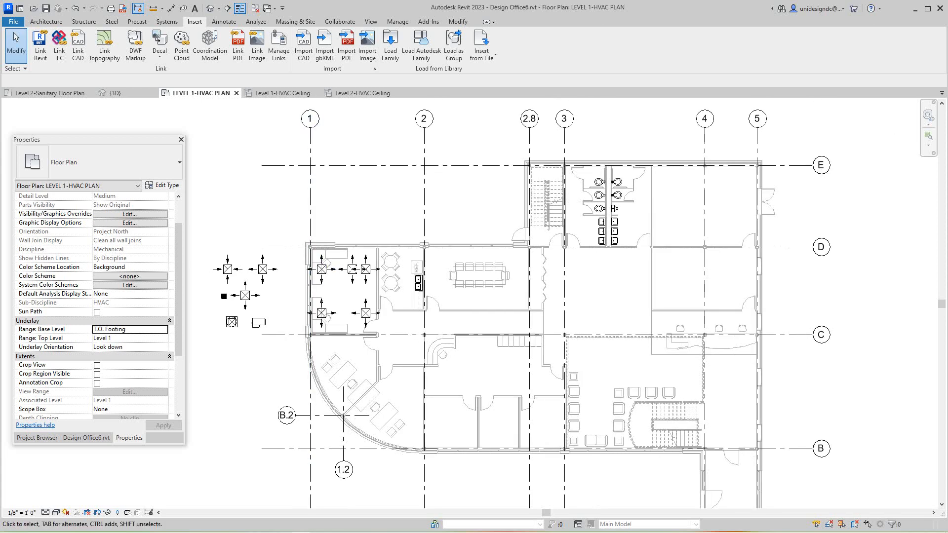
scroll(351, 247, "up", 2)
scroll(295, 254, "up", 1)
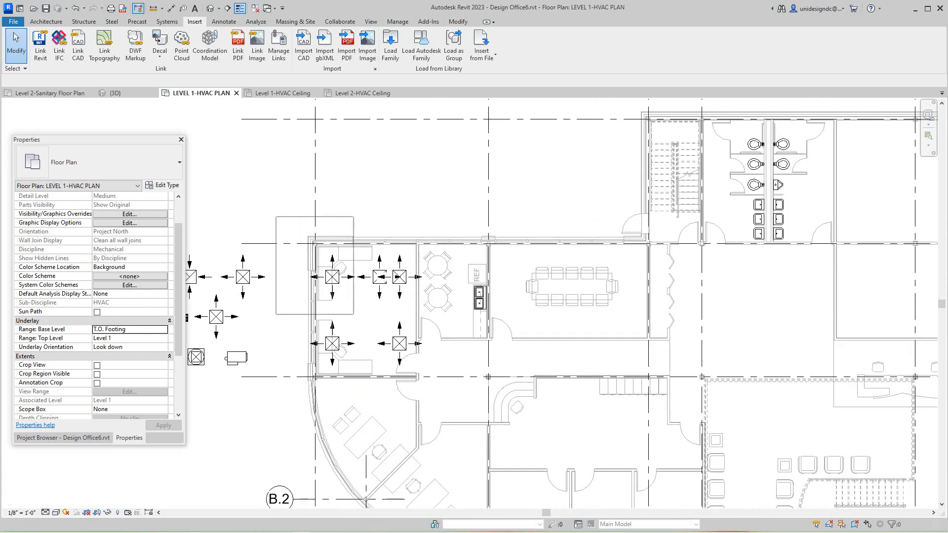
left_click_drag(354, 313, 427, 372)
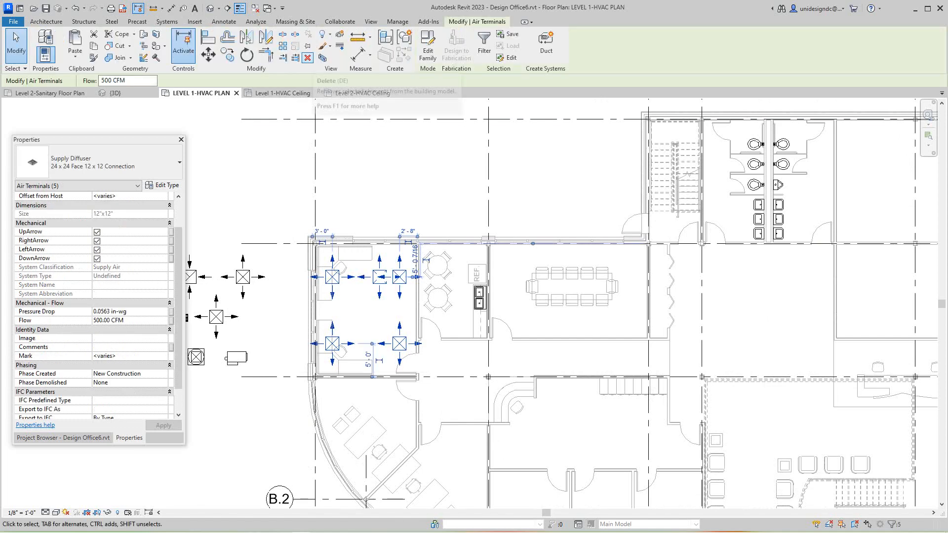
left_click(308, 58)
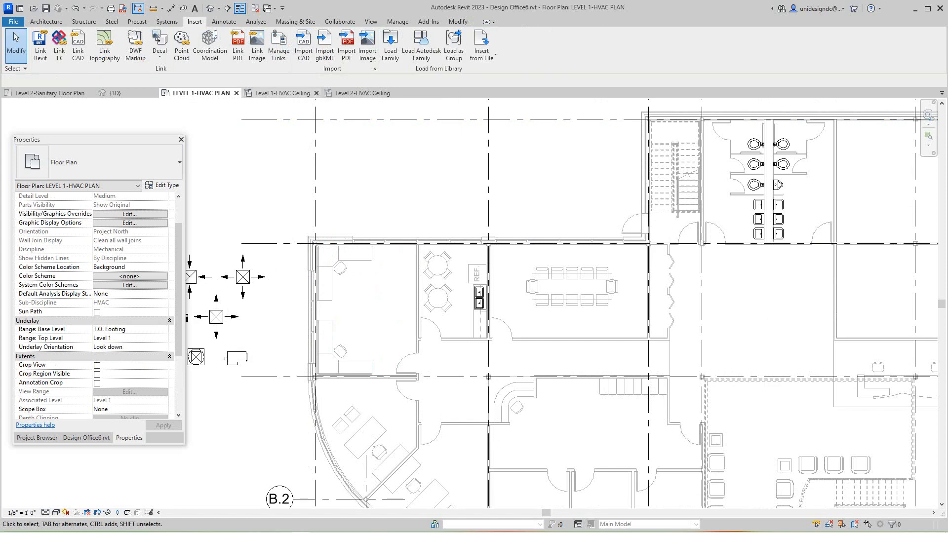
Step: Check the Level 2-HVAC Ceiling view, return to LEVEL 1-HVAC PLAN, and undo the deletion and earlier placements back to two diffusers near grid D
left_click(361, 93)
scroll(544, 261, "up", 3)
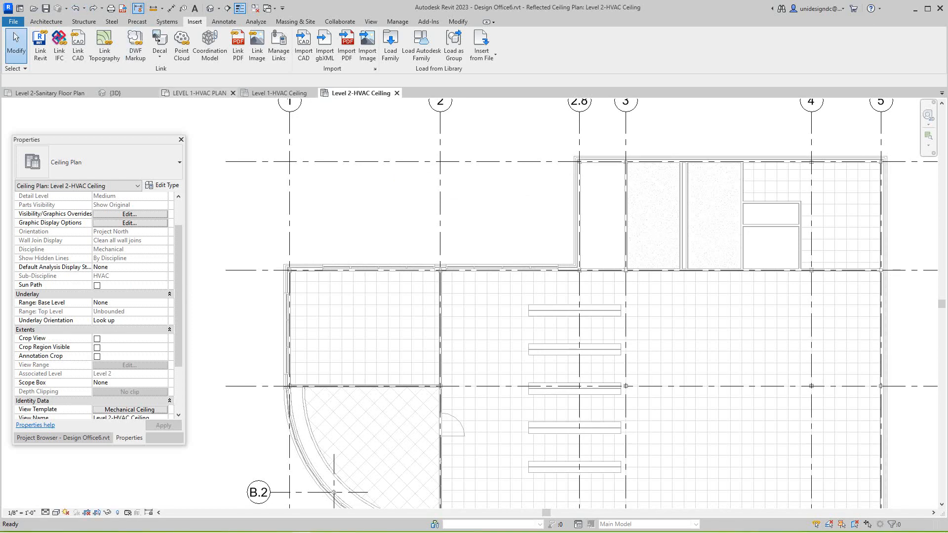
left_click(199, 93)
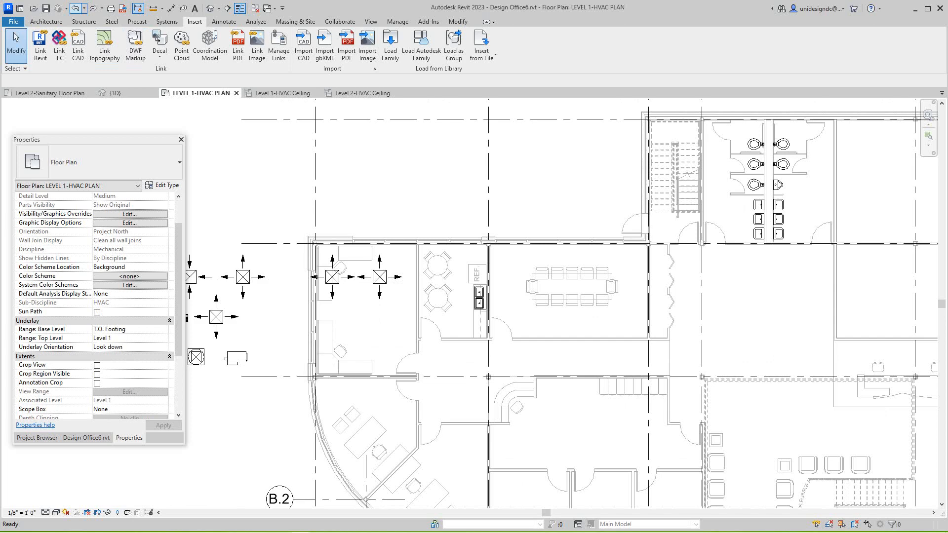
scroll(286, 308, "up", 2)
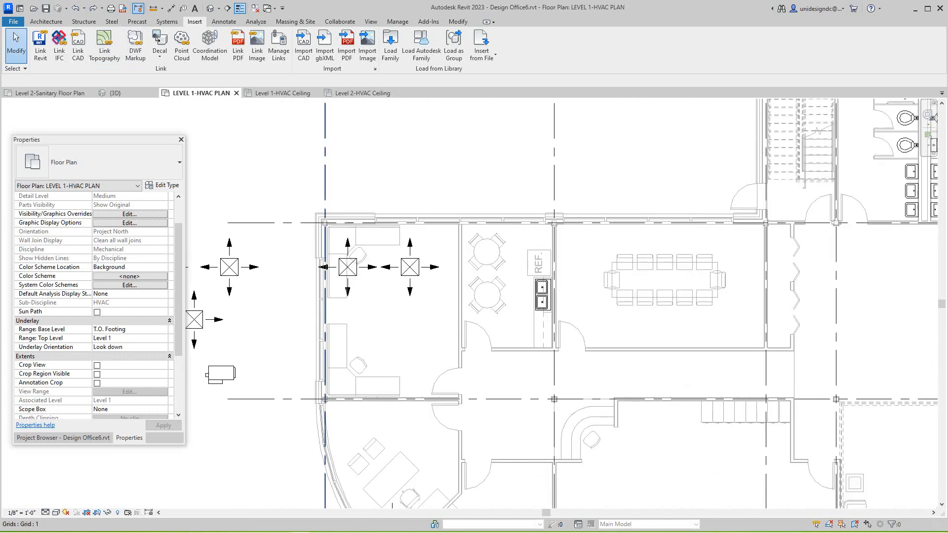
Step: In the Level 1-HVAC Ceiling view, move the supply diffuser near grids 1 and D onto its ceiling tile, about 12'-8" from the interior partition
left_click(282, 92)
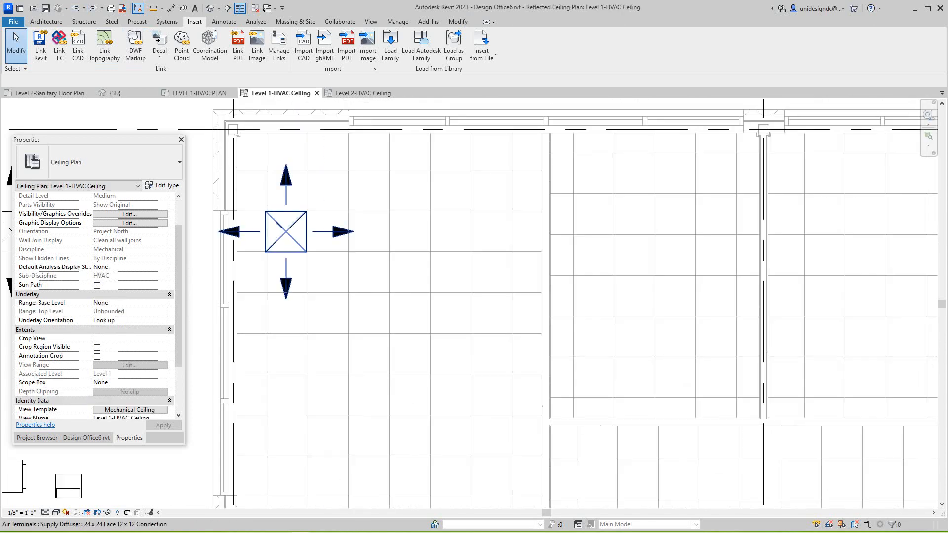
scroll(286, 231, "down", 2)
middle_click_drag(287, 231, 320, 295)
scroll(319, 295, "up", 2)
scroll(365, 329, "up", 5)
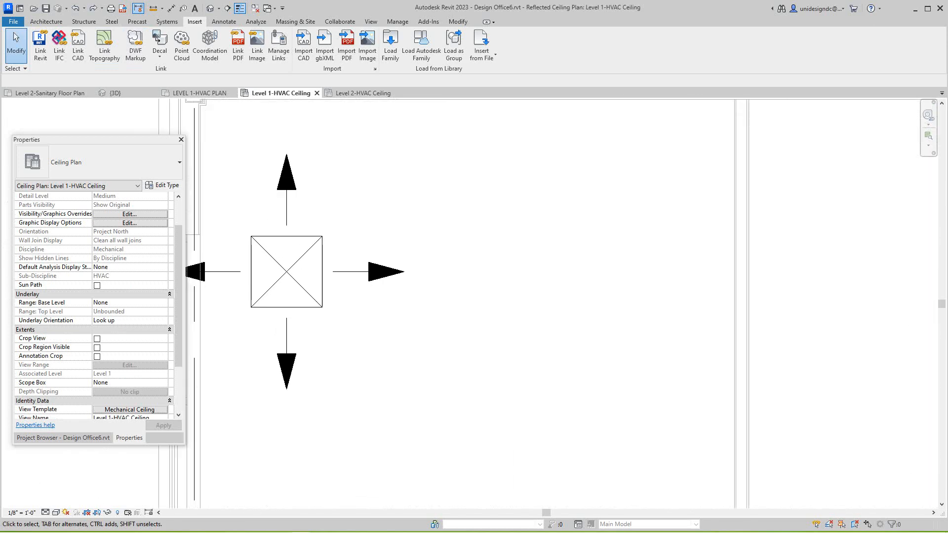
left_click(317, 297)
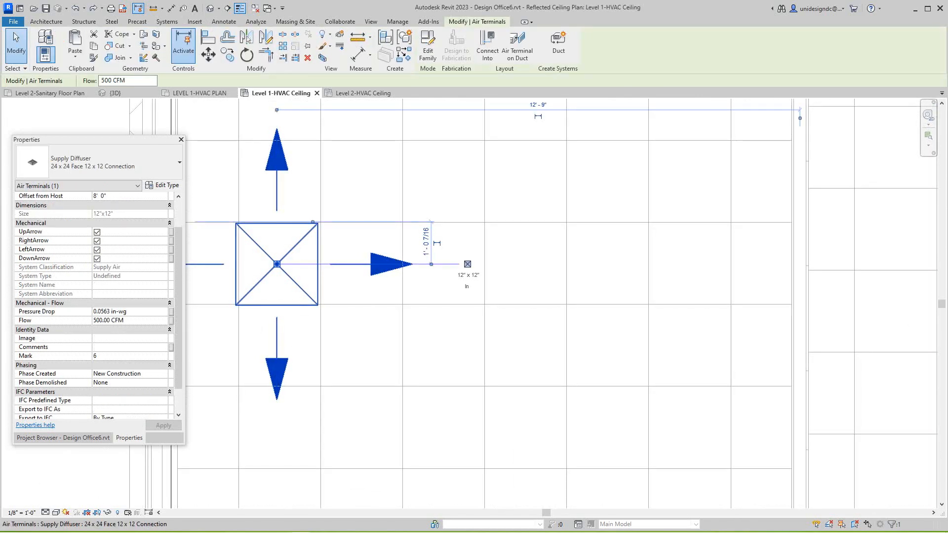
left_click_drag(317, 297, 320, 296)
scroll(284, 296, "down", 5)
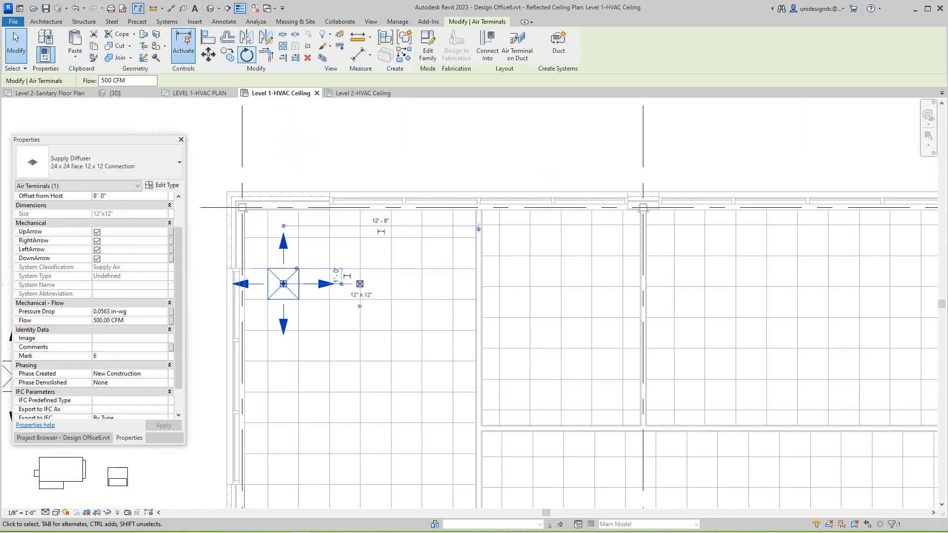
left_click(227, 55)
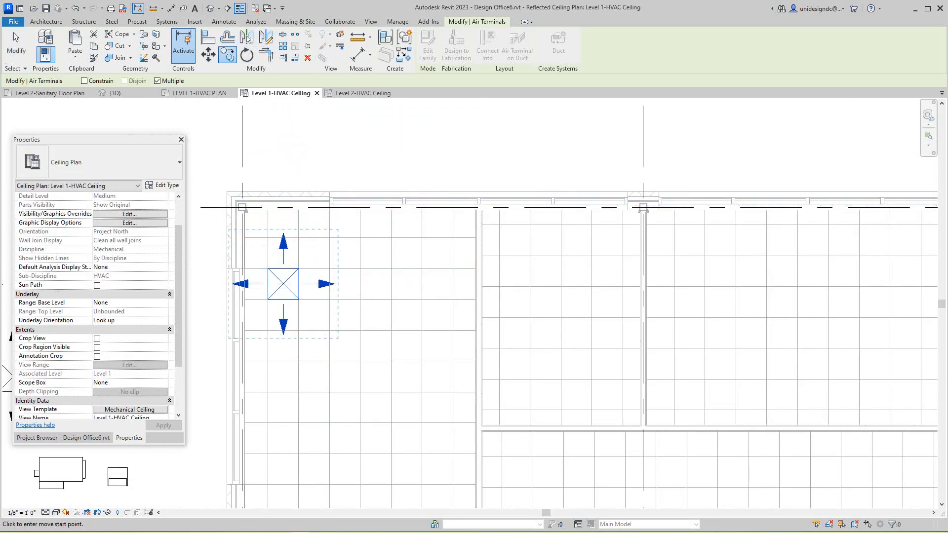
right_click(319, 129)
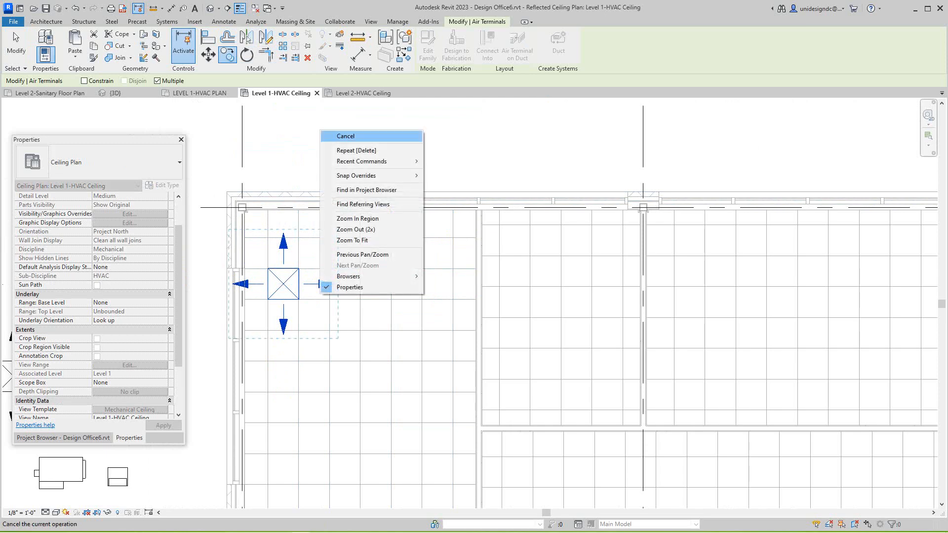
left_click(340, 136)
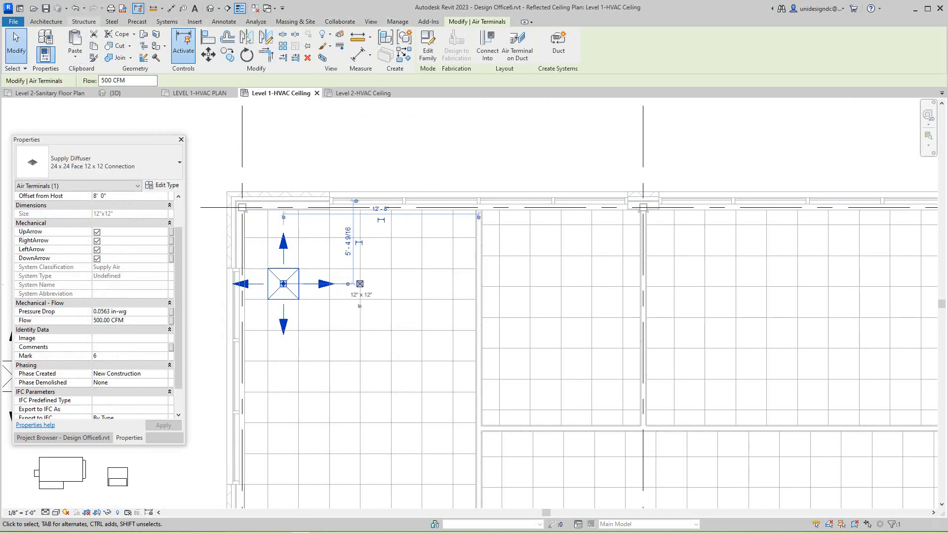
Step: Place a 24 x 24 Face 12 x 12 Connection supply diffuser level with the first, about 2'-8" from the corner room's interior partition
left_click(167, 22)
left_click(190, 47)
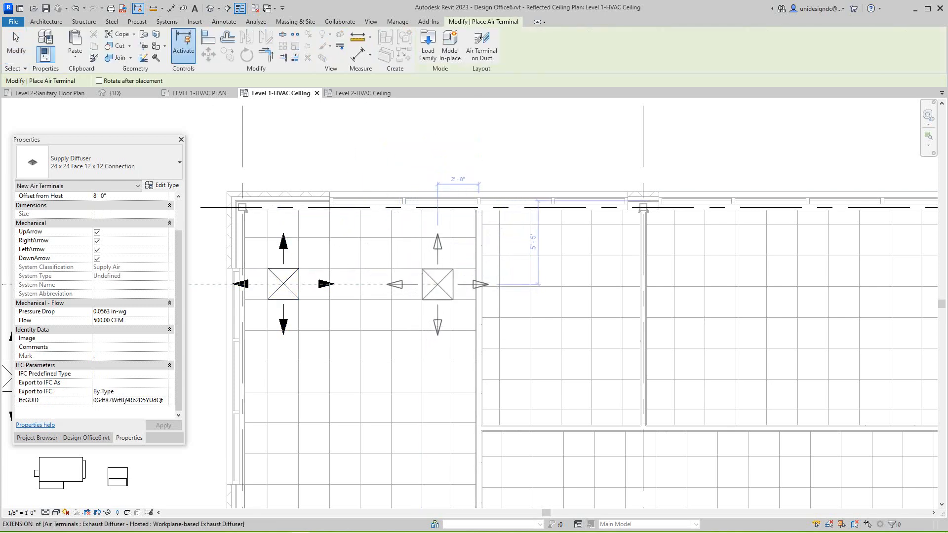
left_click(437, 284)
Step: Place two supply diffusers near grid C, aligned with the upper pair, about 2'-8" and 12'-8" from the corner room's interior partition
middle_click_drag(437, 376, 423, 271)
scroll(426, 292, "down", 1)
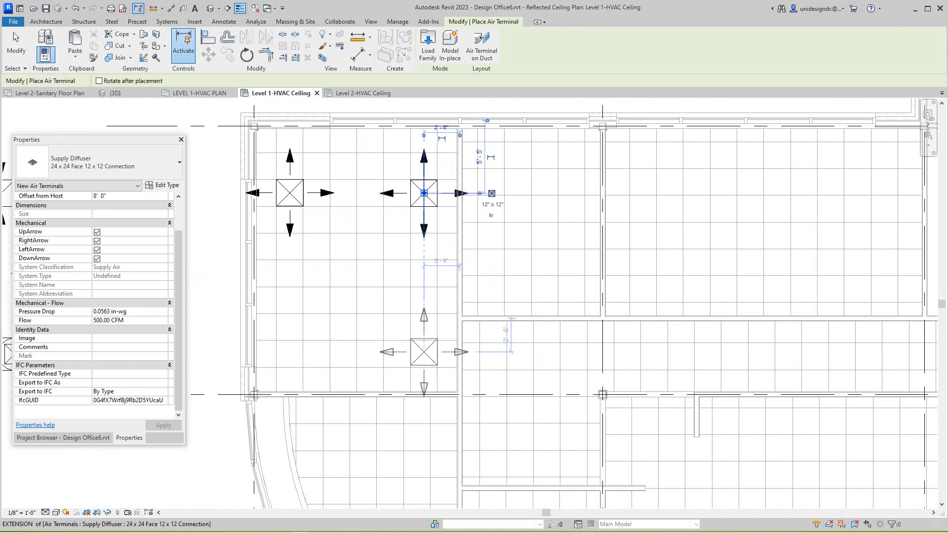
scroll(423, 357, "up", 2)
left_click(423, 355)
scroll(318, 338, "down", 2)
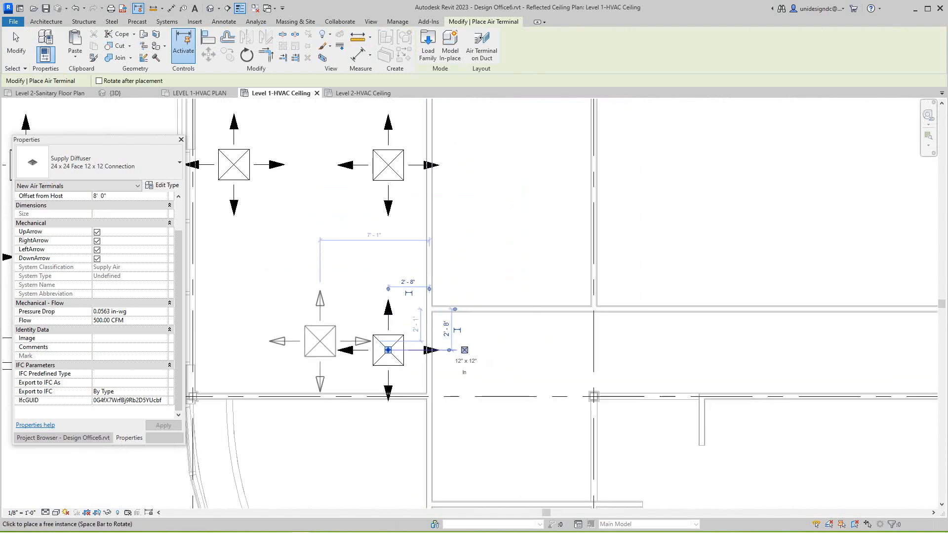
middle_click_drag(318, 338, 430, 345)
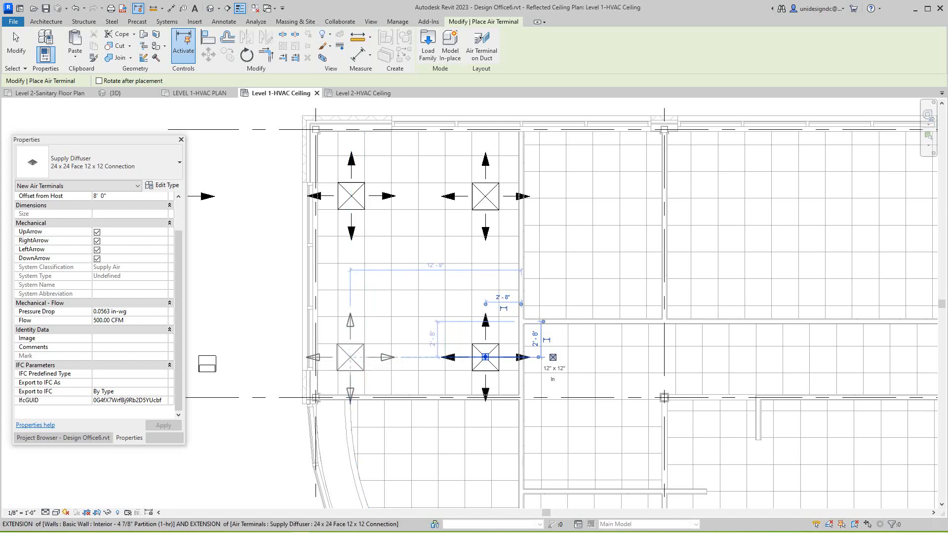
left_click(485, 357)
scroll(368, 333, "down", 2)
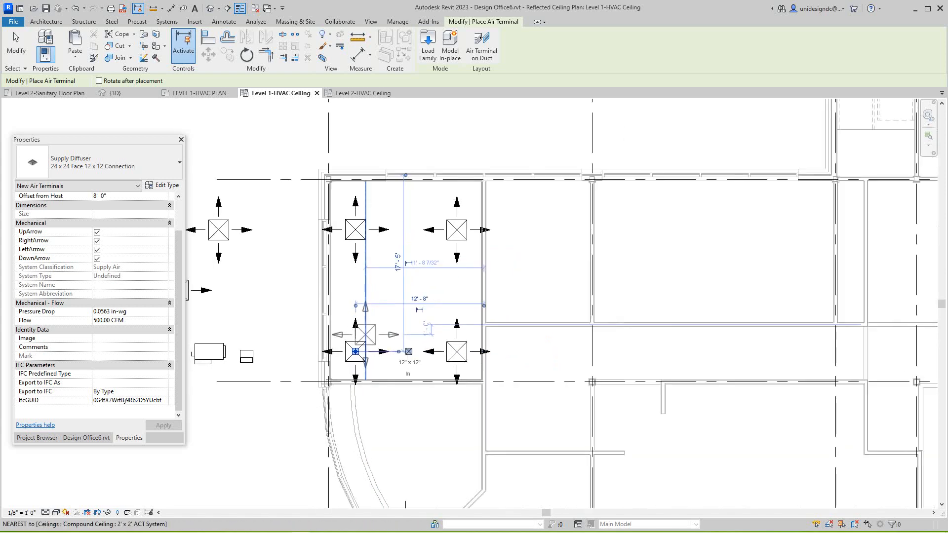
Step: Place a supply diffuser on a ceiling tile in the small room west of grid 2, about 6'-4" from grid 2 and 2'-7" from the exterior wall
scroll(469, 300, "down", 3)
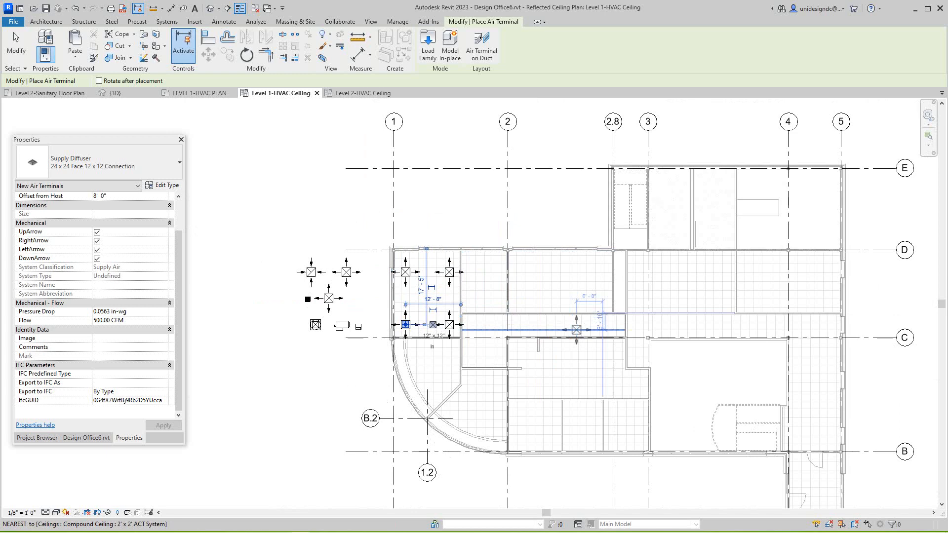
scroll(476, 264, "up", 1)
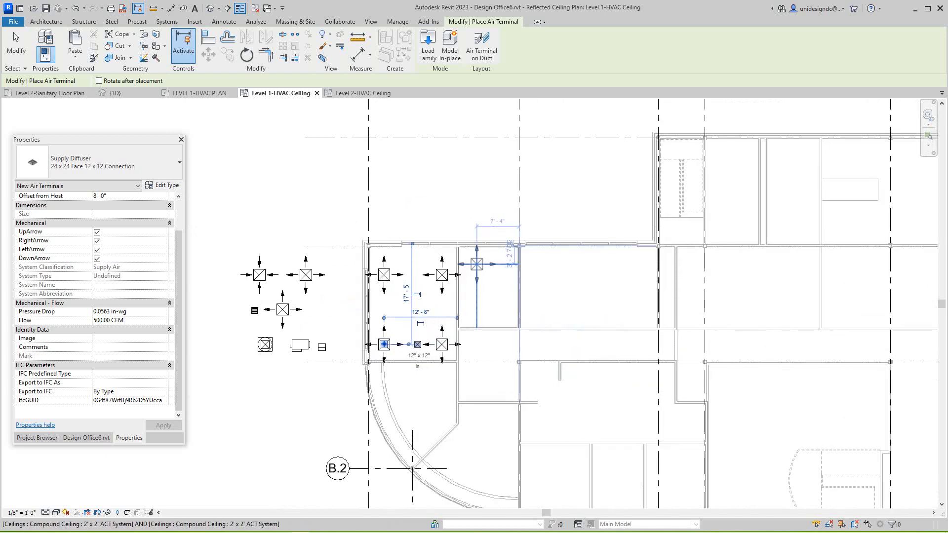
scroll(476, 264, "up", 1)
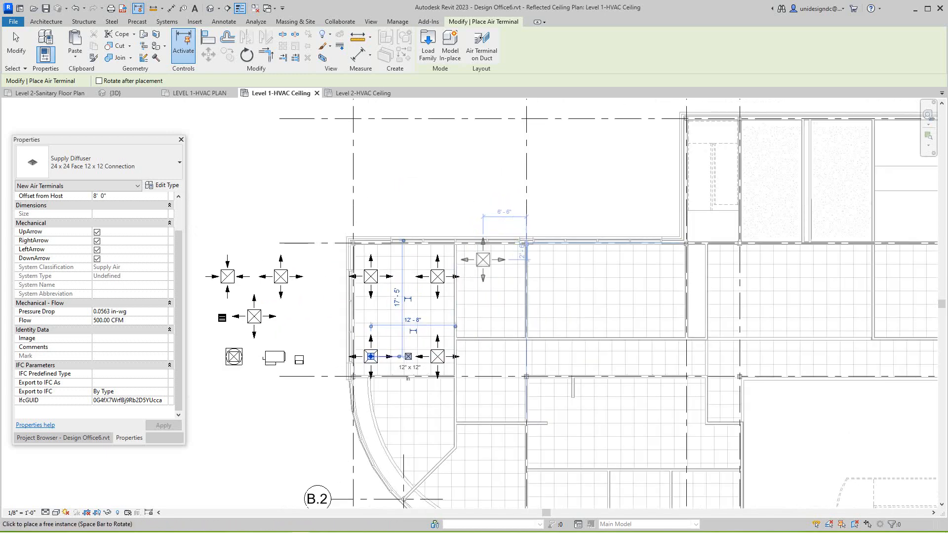
scroll(483, 258, "up", 2)
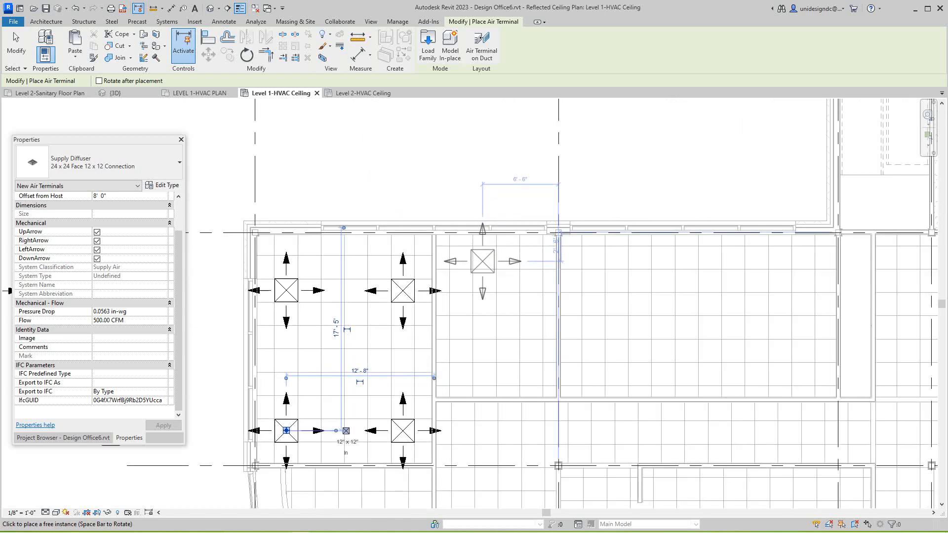
scroll(482, 255, "up", 3)
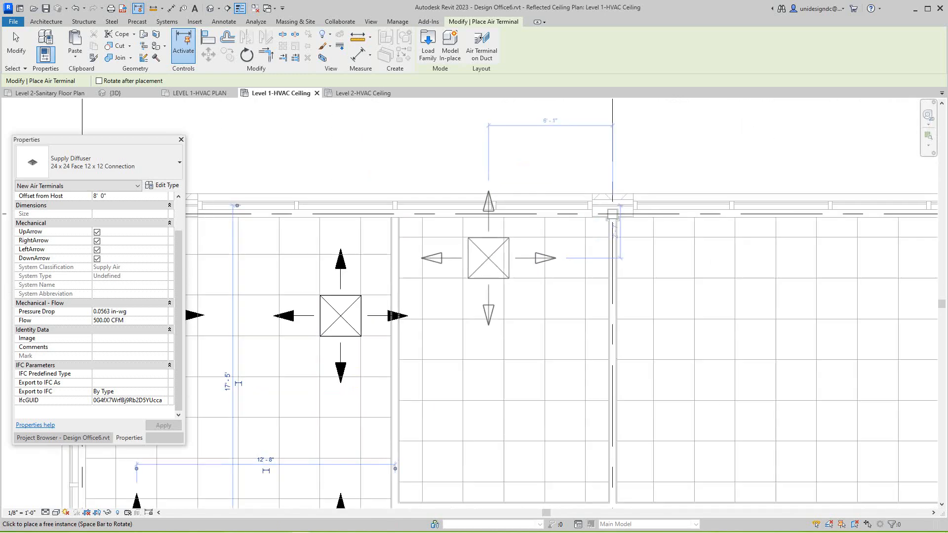
left_click(480, 258)
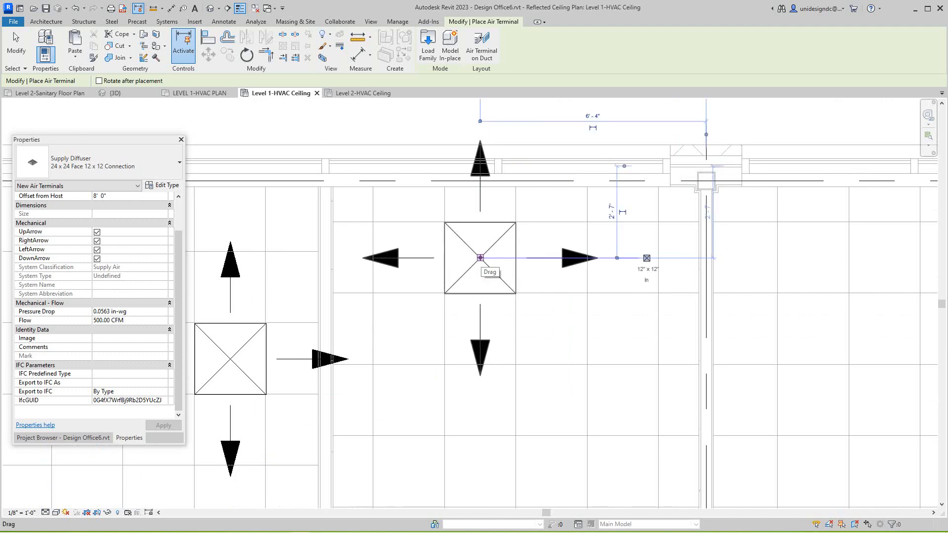
Step: Place two vertically aligned supply diffusers in the western part of the room between grids 2 and 2.8, two tiles in from its west partition
scroll(480, 258, "down", 2)
middle_click_drag(588, 303, 553, 229)
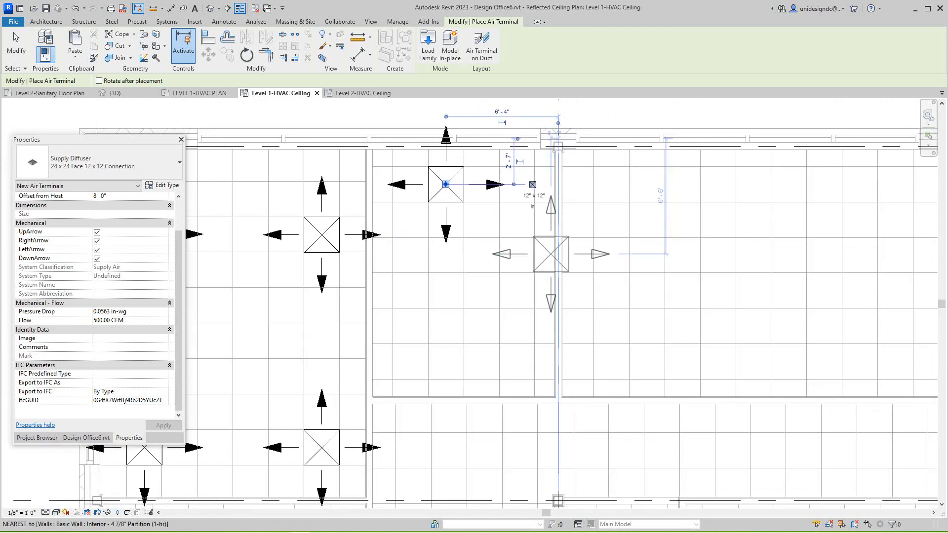
scroll(548, 268, "down", 1)
middle_click_drag(548, 268, 546, 297)
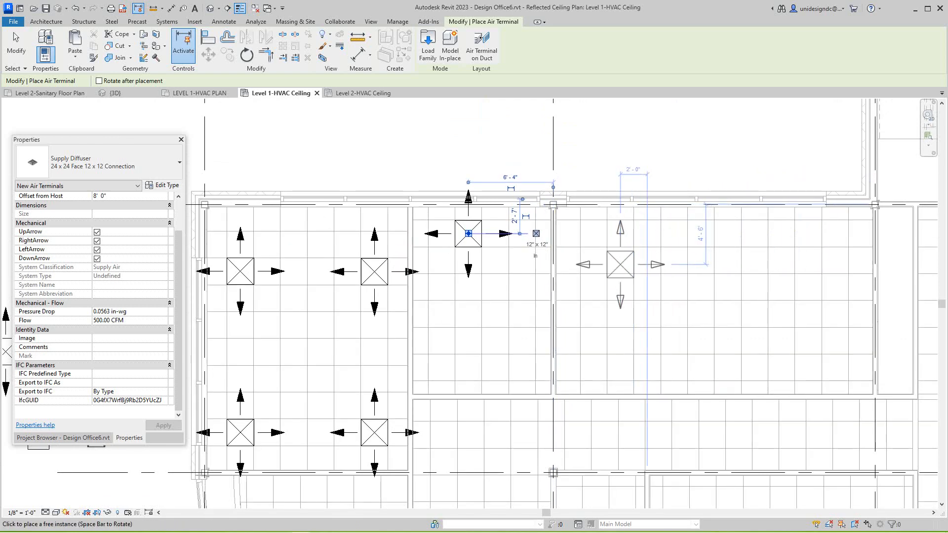
scroll(619, 264, "up", 1)
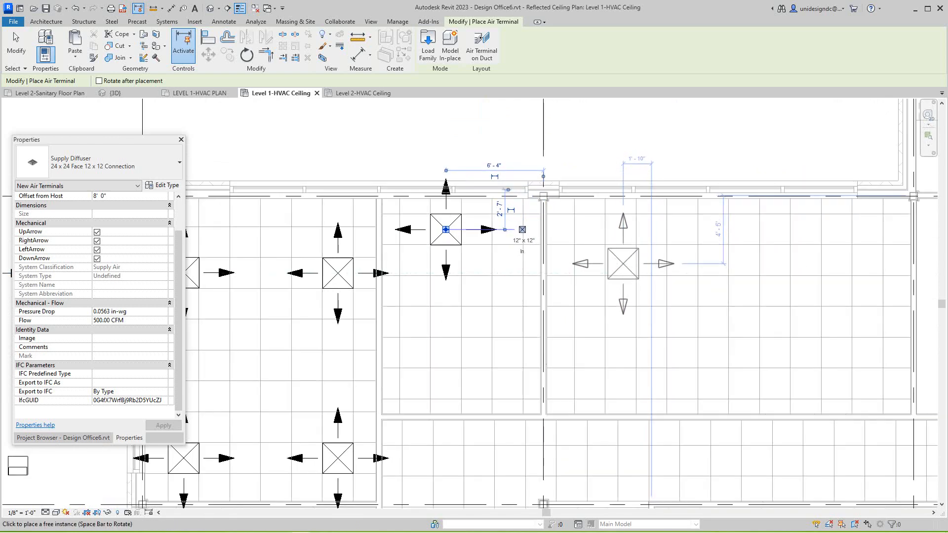
left_click(621, 261)
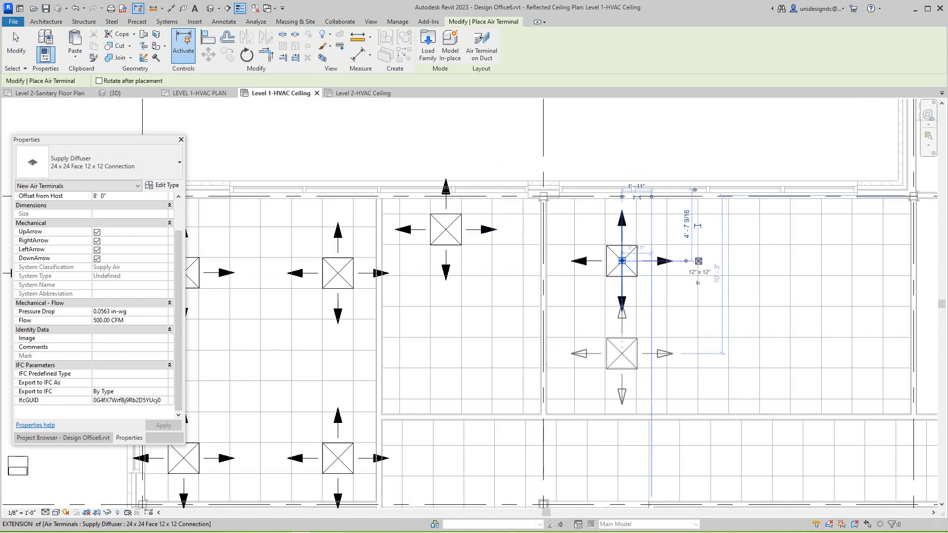
left_click(621, 354)
Step: Place two supply diffusers level with the western pair in that room, about 4'-11" from the partition at grid 2.8
scroll(730, 353, "down", 1)
middle_click_drag(729, 353, 618, 360)
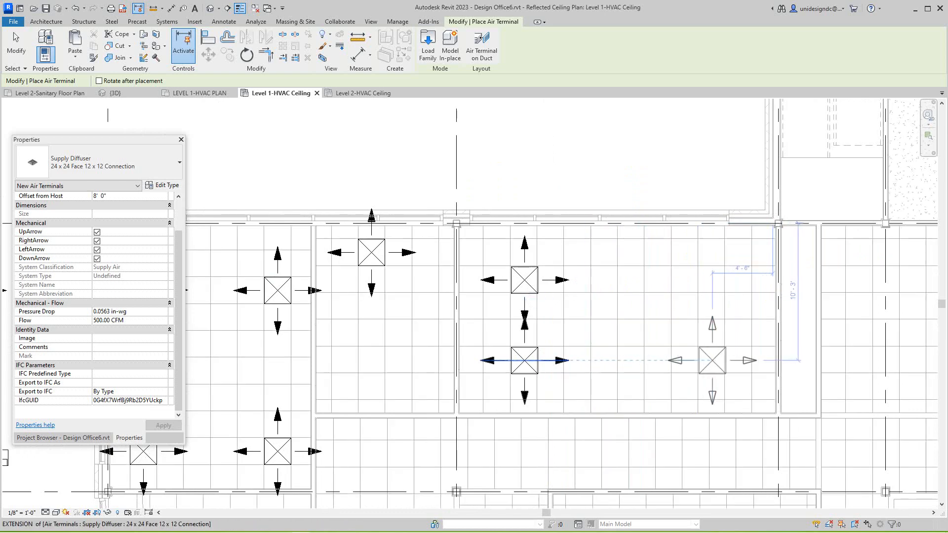
left_click(711, 361)
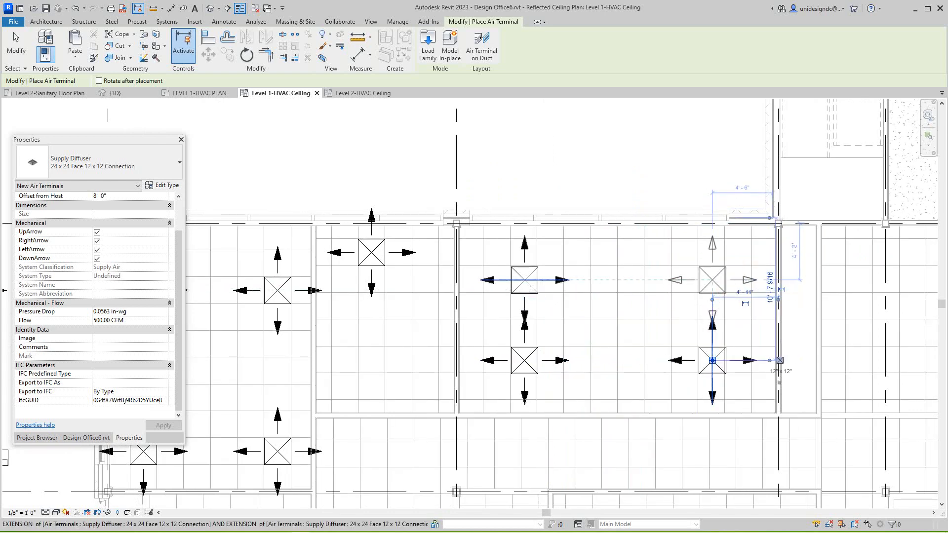
left_click(712, 280)
Step: Place one supply diffuser in each of the two stippled-ceiling rooms north of grid D, about 4'-0" from the east partition and 13'-6" from the north wall
scroll(687, 303, "down", 2)
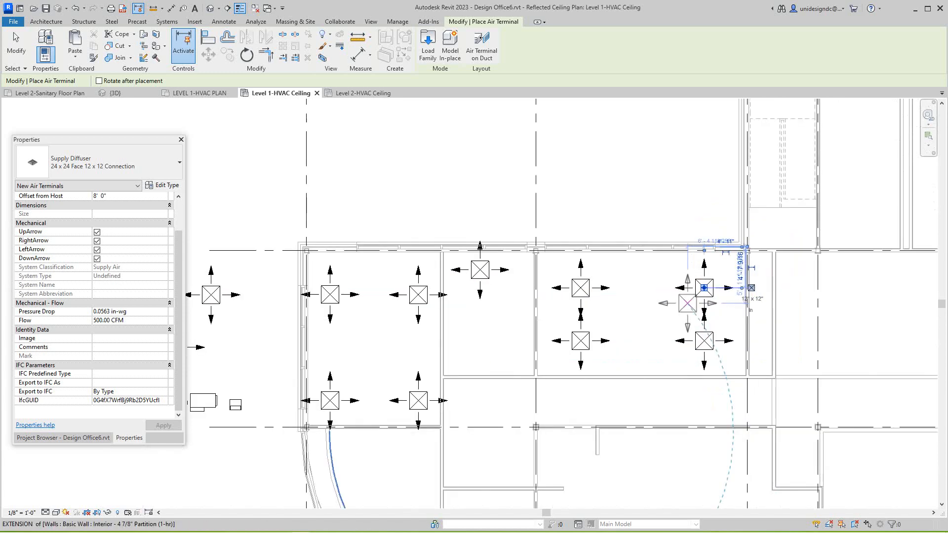
middle_click_drag(704, 288, 593, 290)
scroll(582, 271, "down", 3)
middle_click_drag(707, 360, 610, 364)
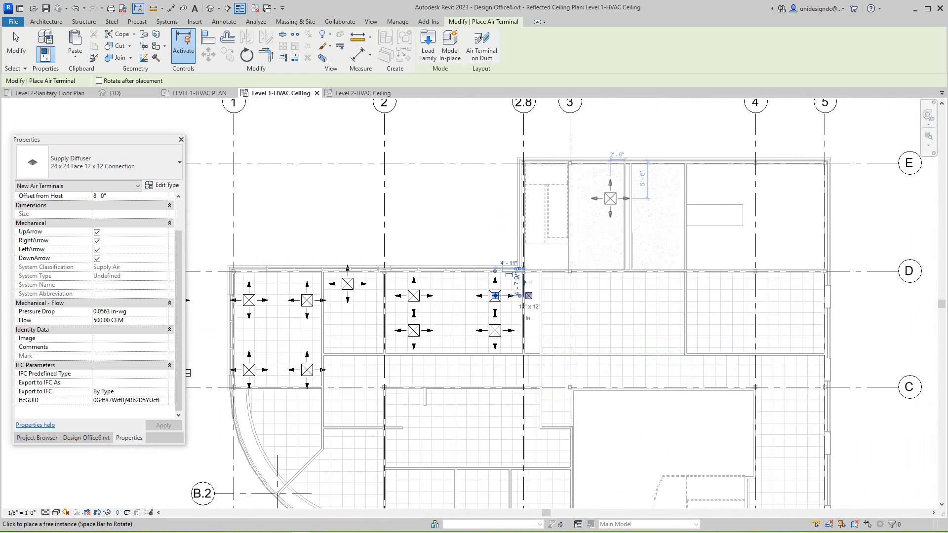
scroll(605, 205, "up", 2)
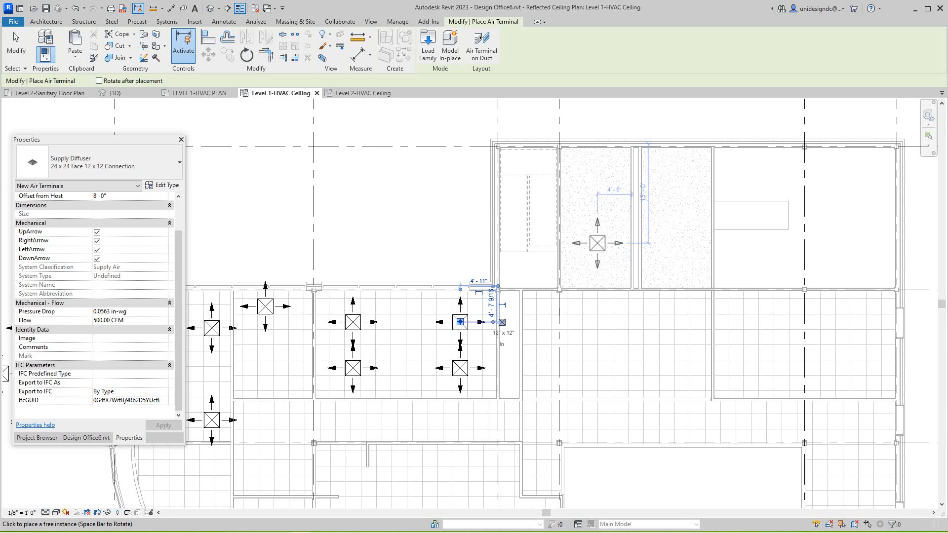
left_click(600, 247)
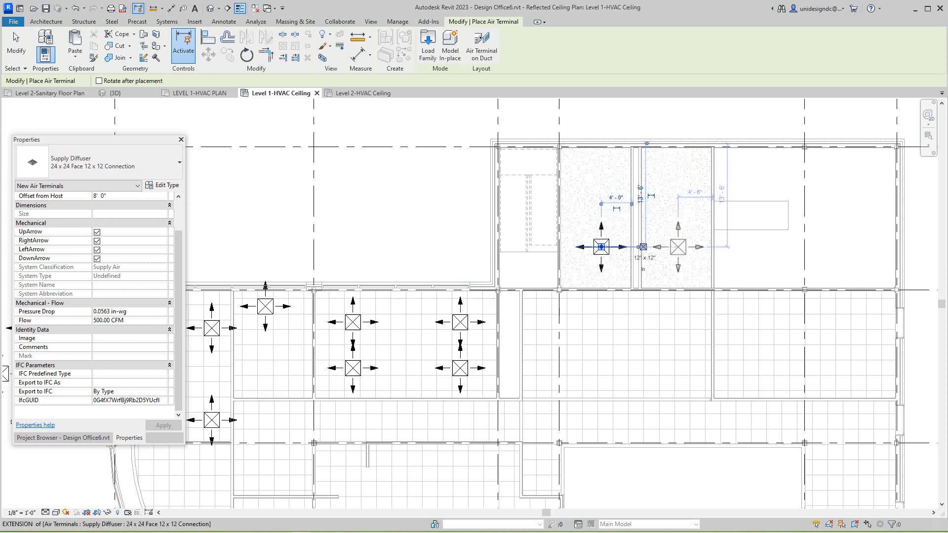
left_click(682, 246)
right_click(683, 245)
left_click(708, 251)
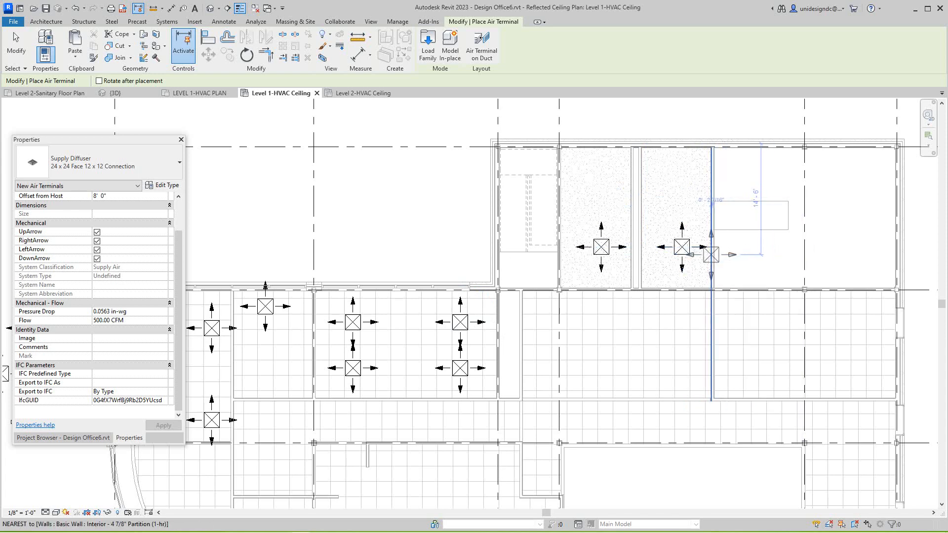
scroll(711, 254, "up", 1)
key("Escape")
key("Escape")
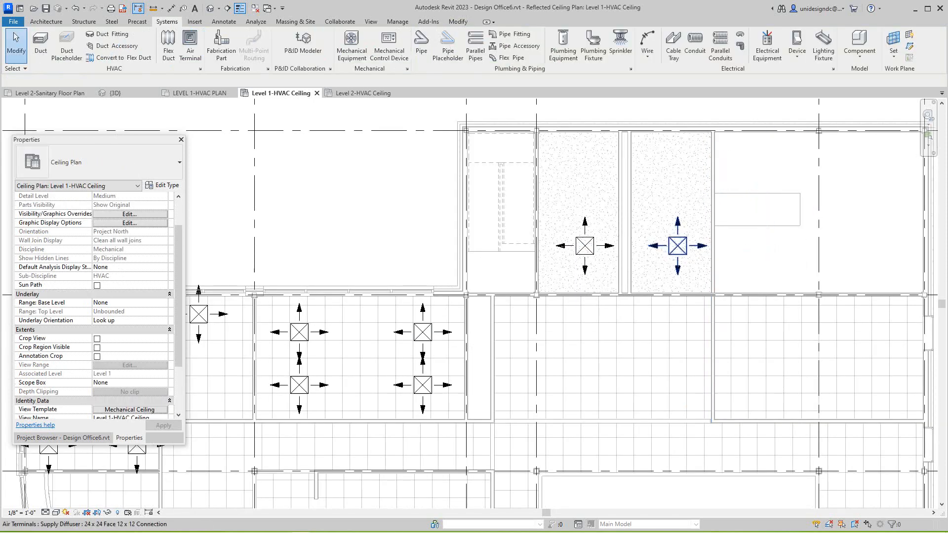
left_click(677, 246)
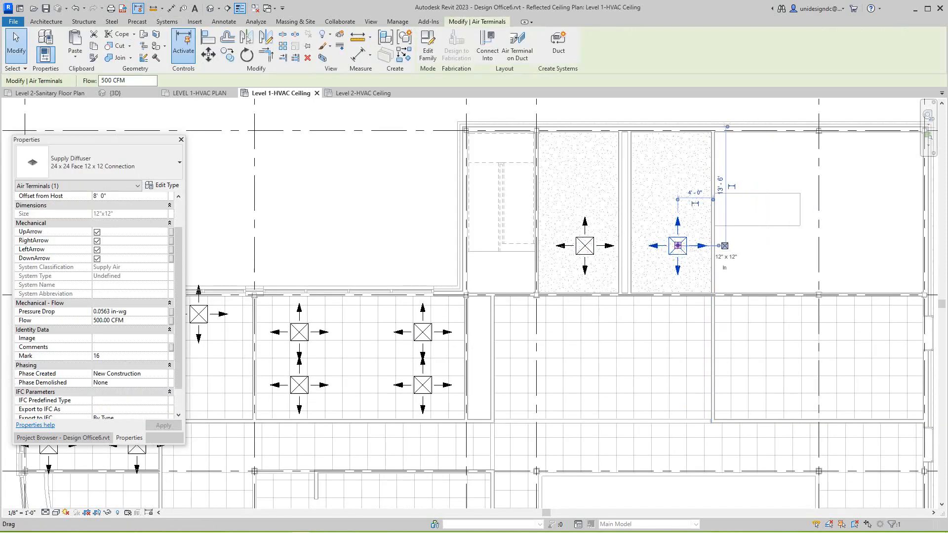
key("Escape")
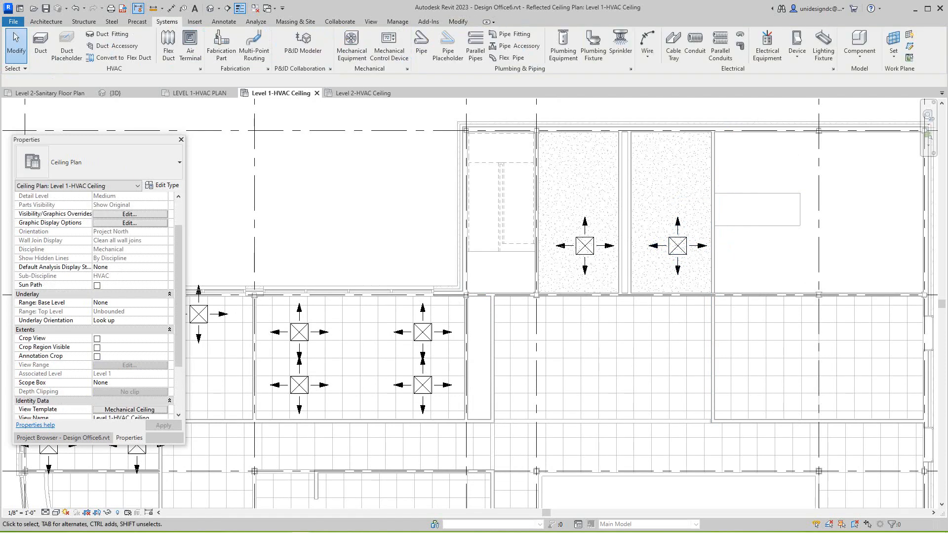
Step: Create similar supply diffusers and place two in the room near grids D and 5, 5'-6" from the exterior wall, 4'-3" and 10'-3" below grid D
scroll(416, 281, "down", 2)
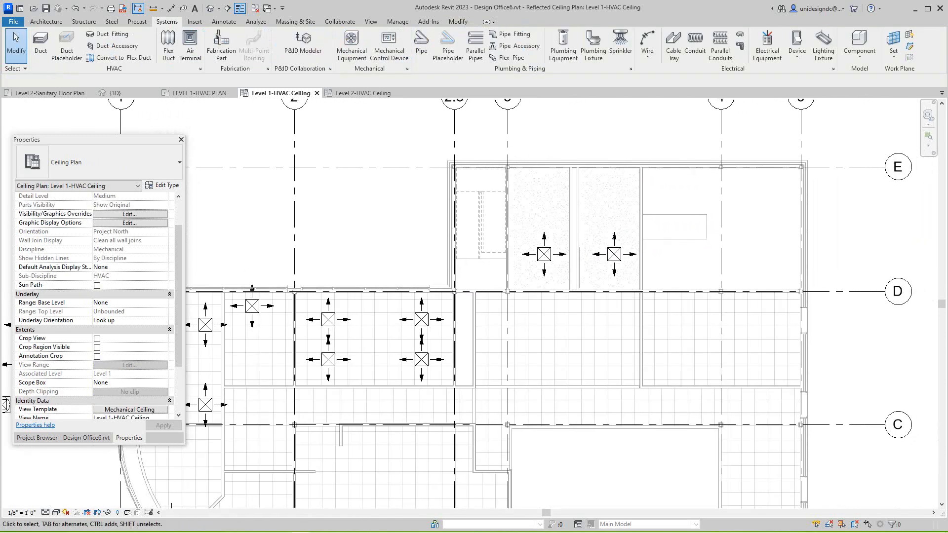
middle_click_drag(645, 259, 588, 224)
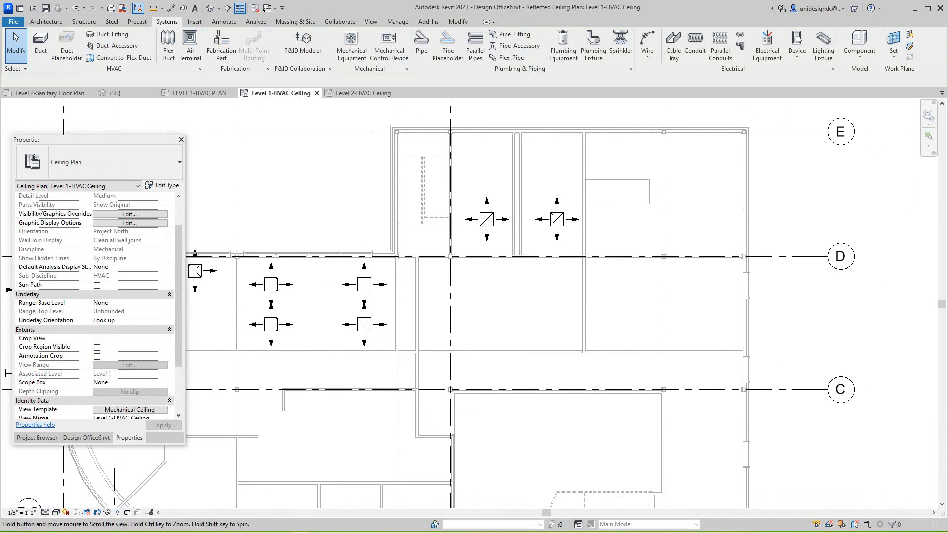
scroll(586, 223, "up", 2)
left_click(548, 217)
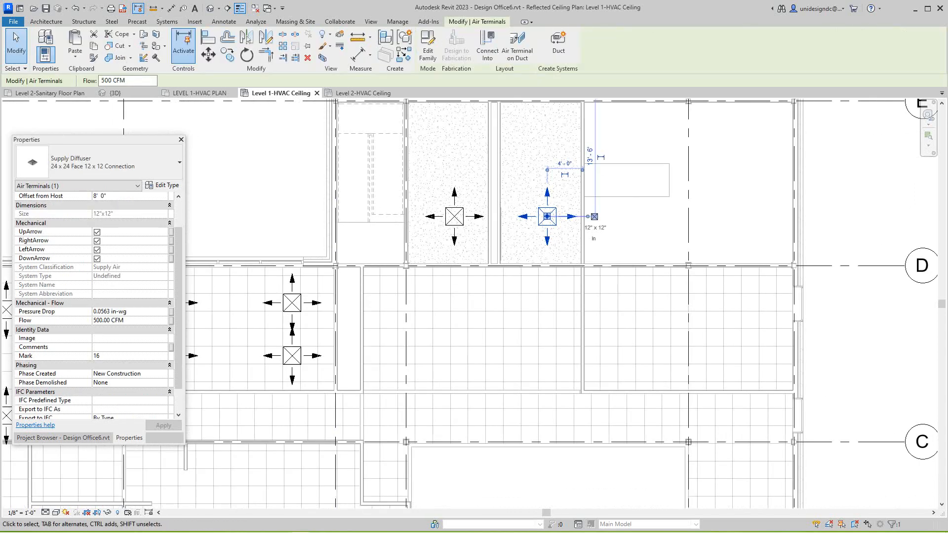
right_click(543, 217)
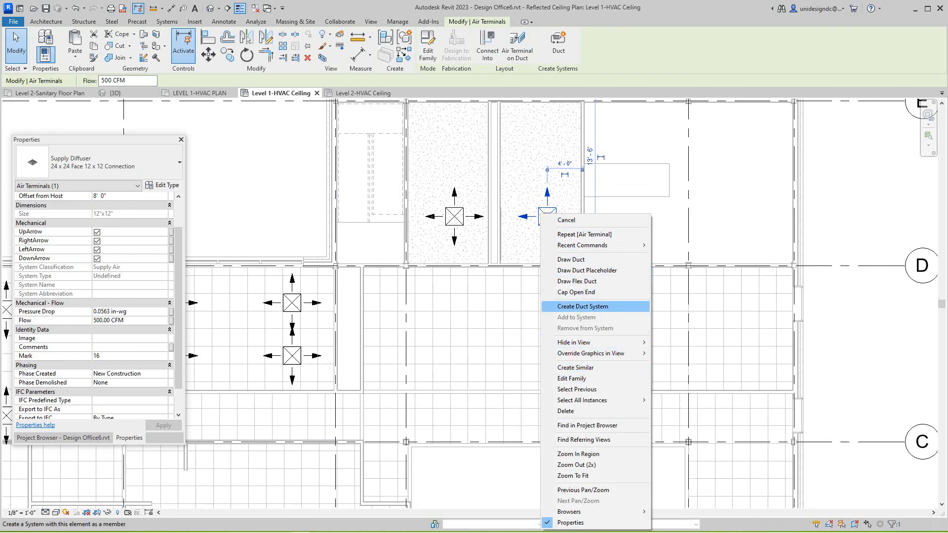
left_click(575, 367)
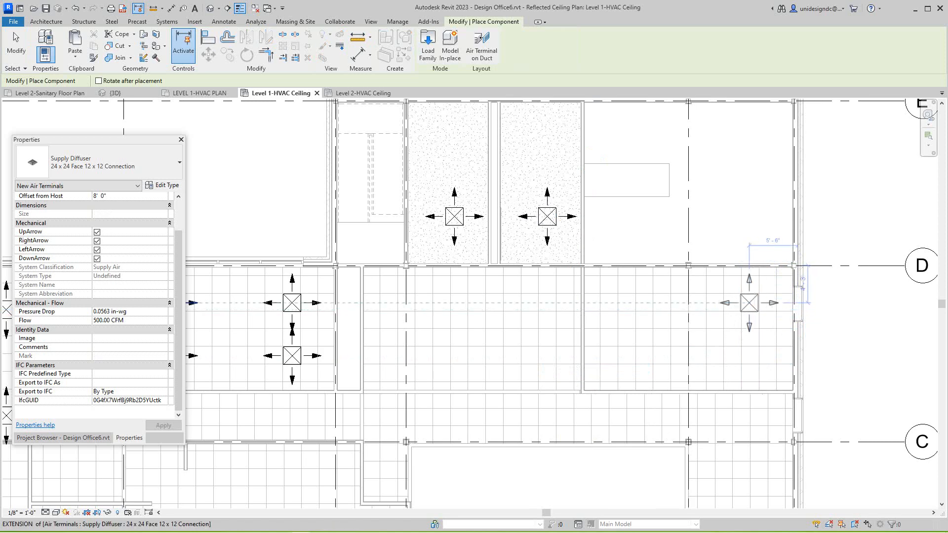
left_click(749, 303)
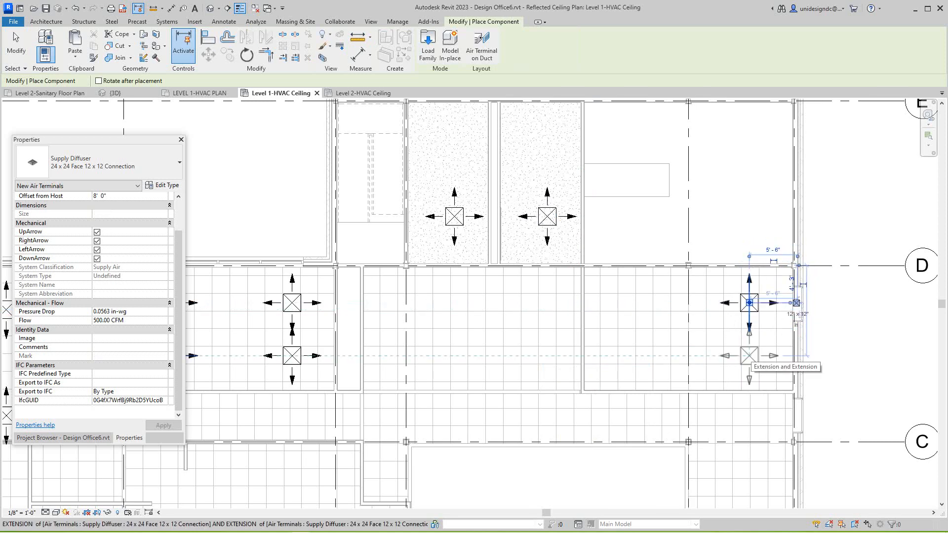
left_click(748, 355)
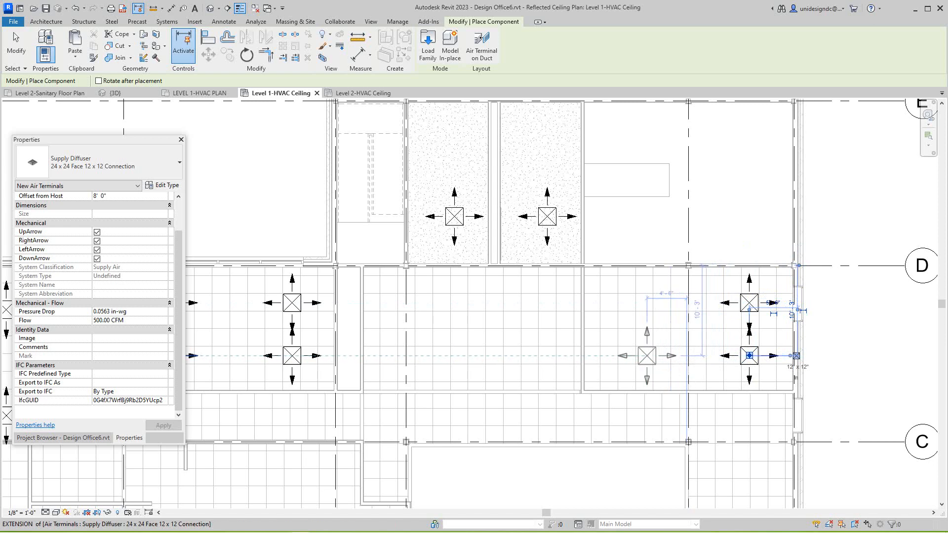
Step: Place two supply diffusers in the western part of the same room, level with the eastern pair and about 17'-5" from the exterior wall
scroll(641, 355, "up", 3)
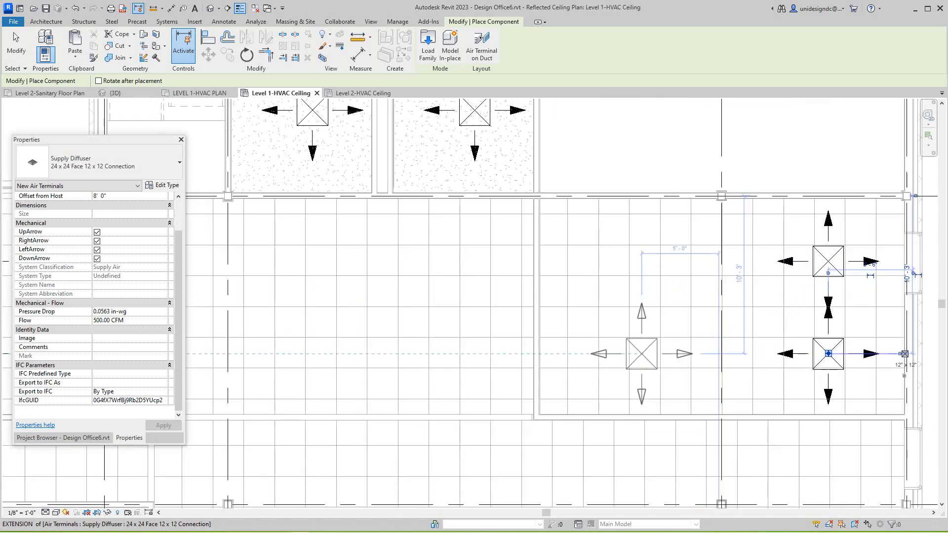
left_click(644, 353)
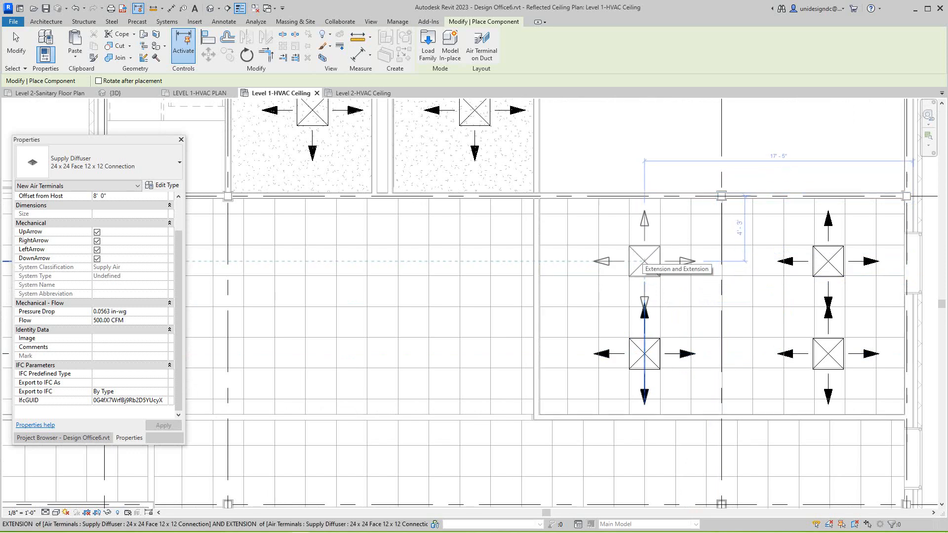
left_click(644, 261)
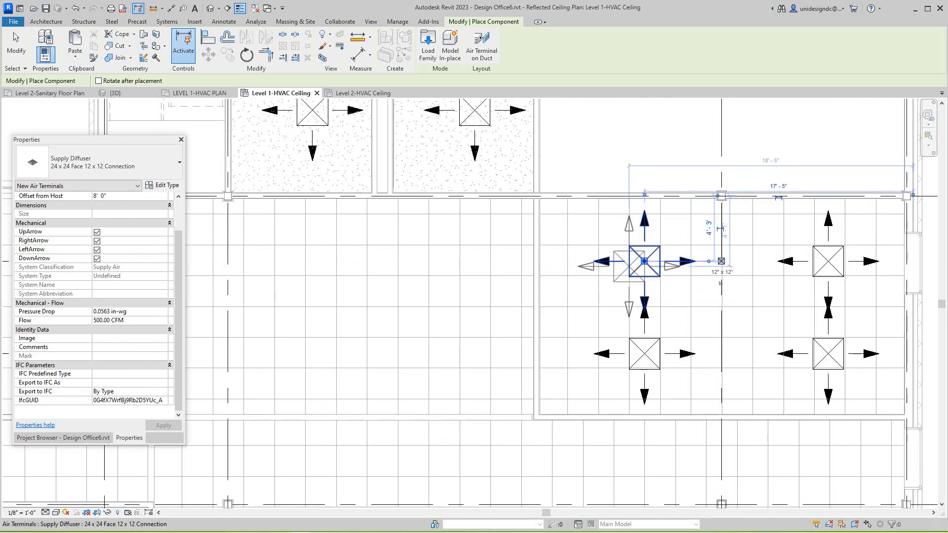
Step: Place two supply diffusers in the adjoining room to the west, about 4'-0" from its east partition, 4'-3" and 10'-3" below grid D
scroll(636, 267, "down", 2)
scroll(617, 286, "up", 1)
scroll(596, 307, "down", 1)
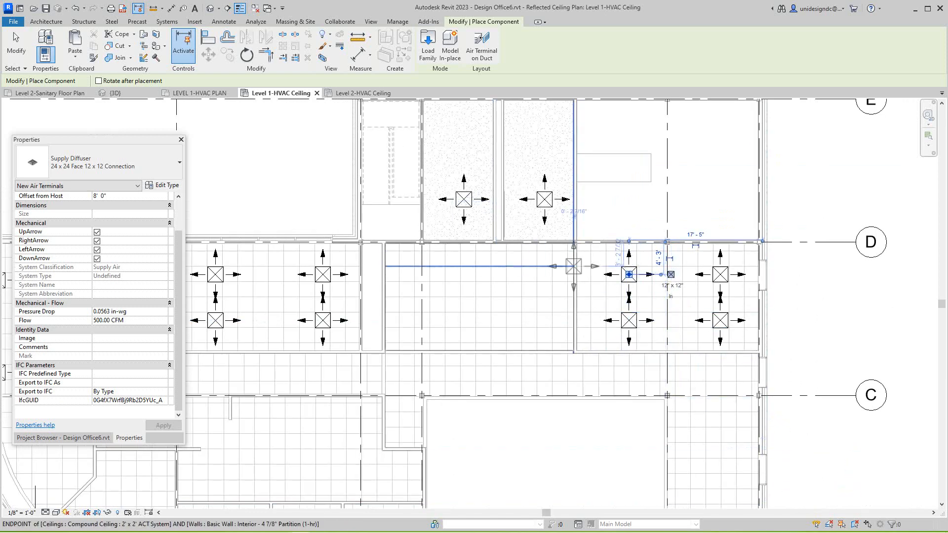
scroll(579, 281, "up", 1)
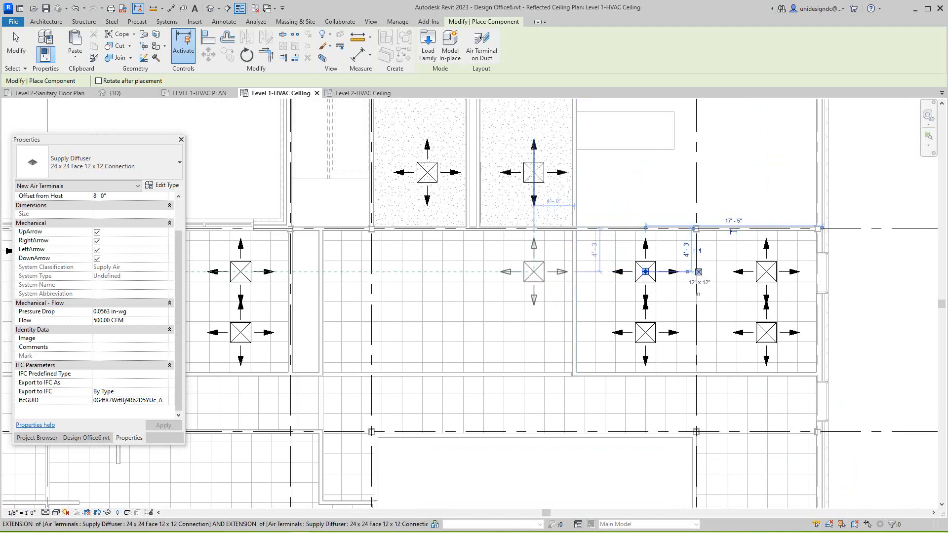
scroll(534, 272, "up", 2)
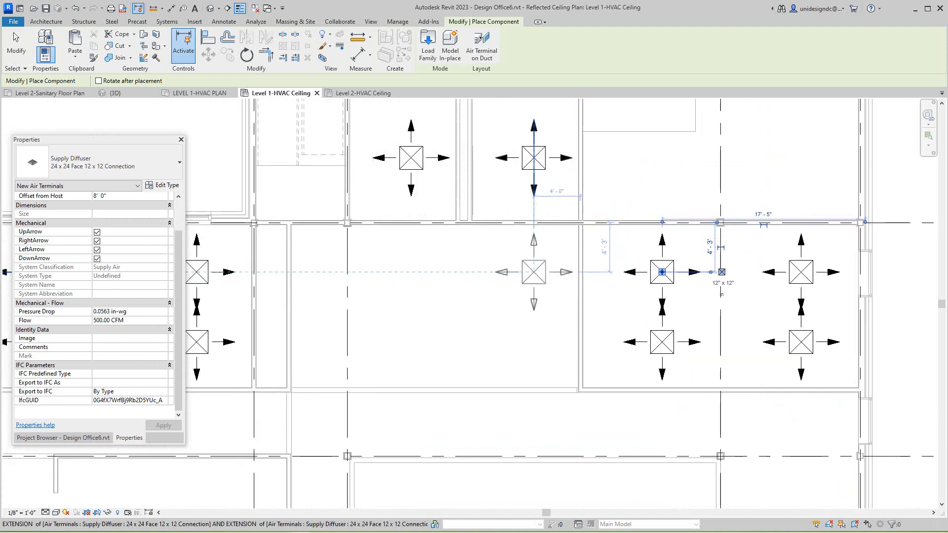
left_click(533, 273)
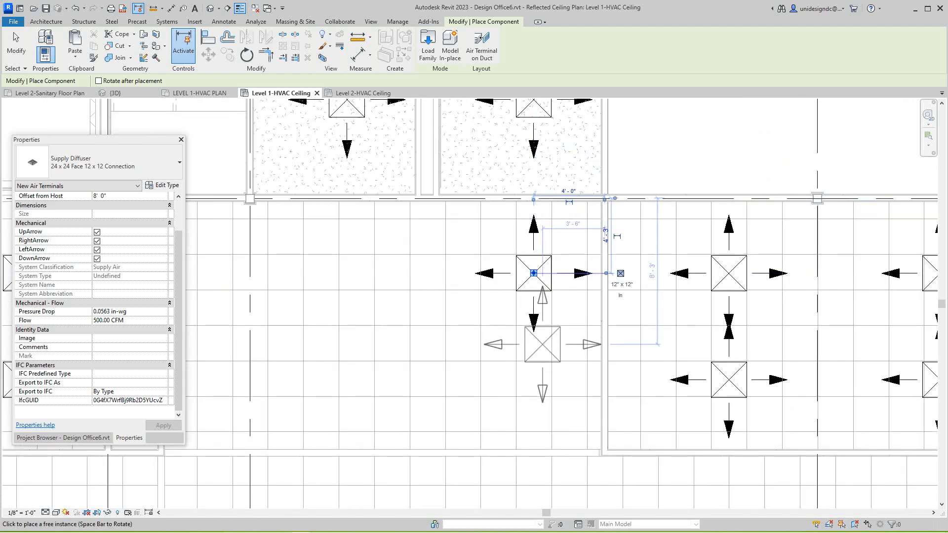
left_click(534, 380)
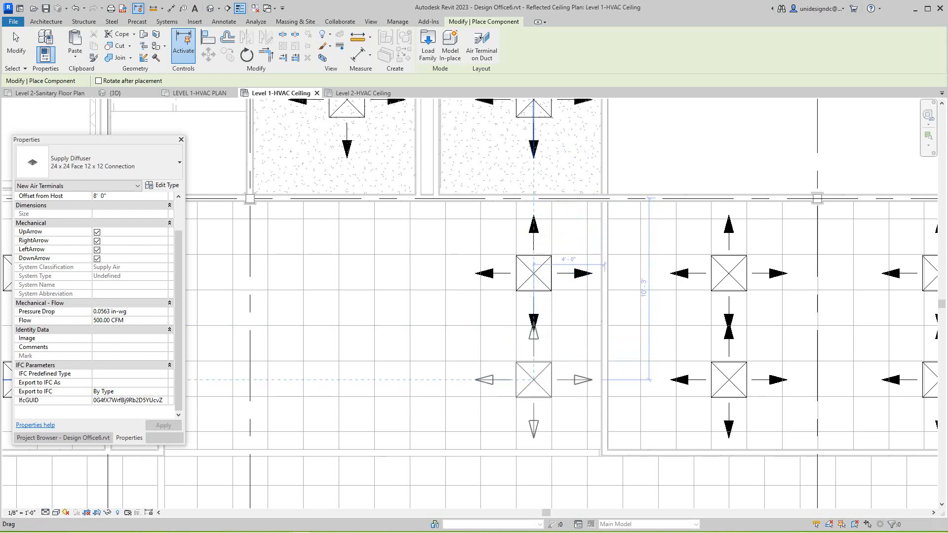
Step: Place two supply diffusers in the western part of the same room, 2'-0" west of grid 3, 10'-3" and 4'-3" below grid D
scroll(507, 366, "down", 2)
middle_click_drag(507, 366, 588, 345)
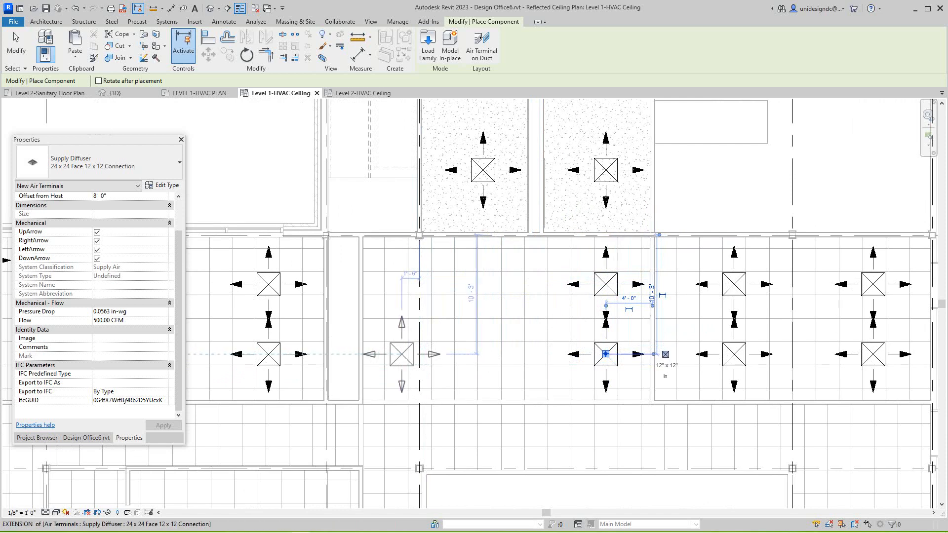
left_click(396, 354)
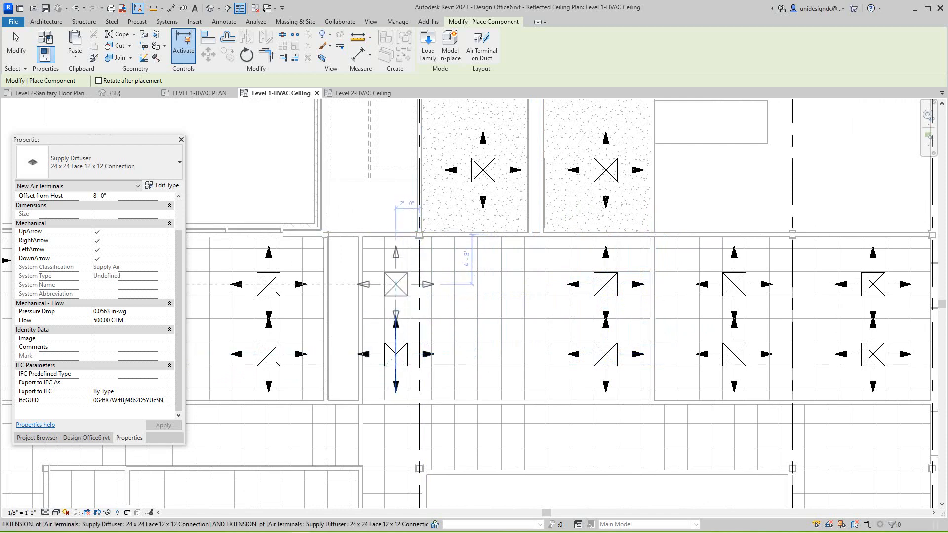
left_click(396, 284)
Step: Place three supply diffusers in the curved room south of grid C, about 9'-4", 5'-1" and 3'-2" from its east partition
scroll(494, 295, "down", 3)
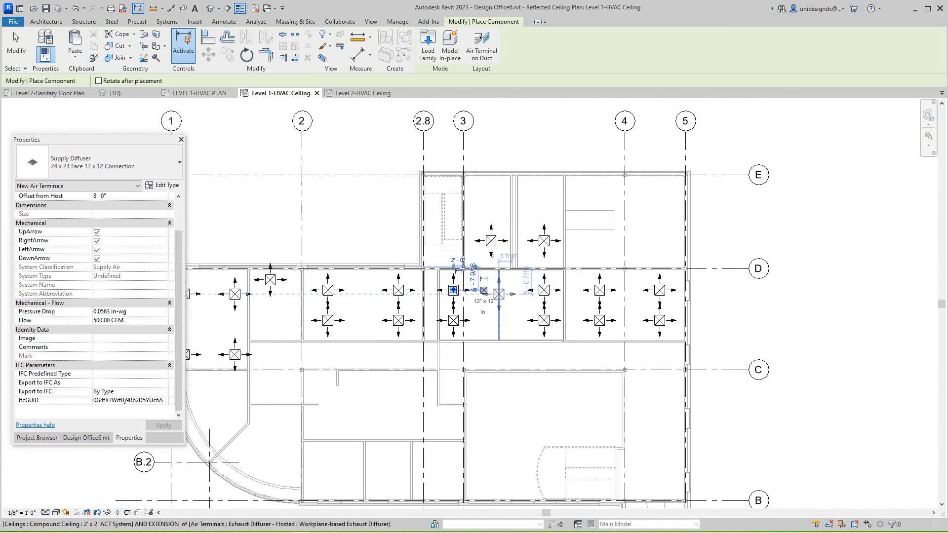
middle_click_drag(587, 397, 683, 350)
scroll(683, 351, "down", 1)
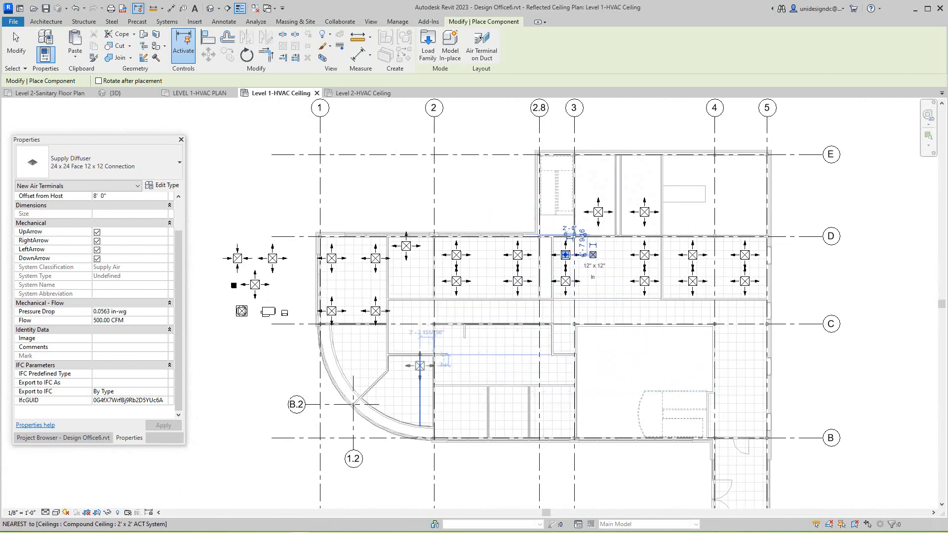
scroll(340, 353, "up", 2)
scroll(341, 353, "up", 2)
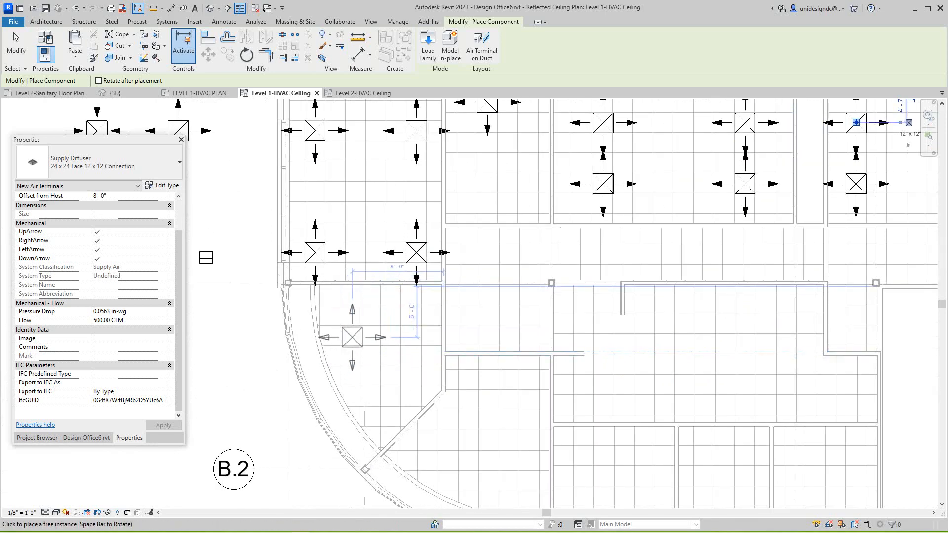
scroll(352, 337, "up", 2)
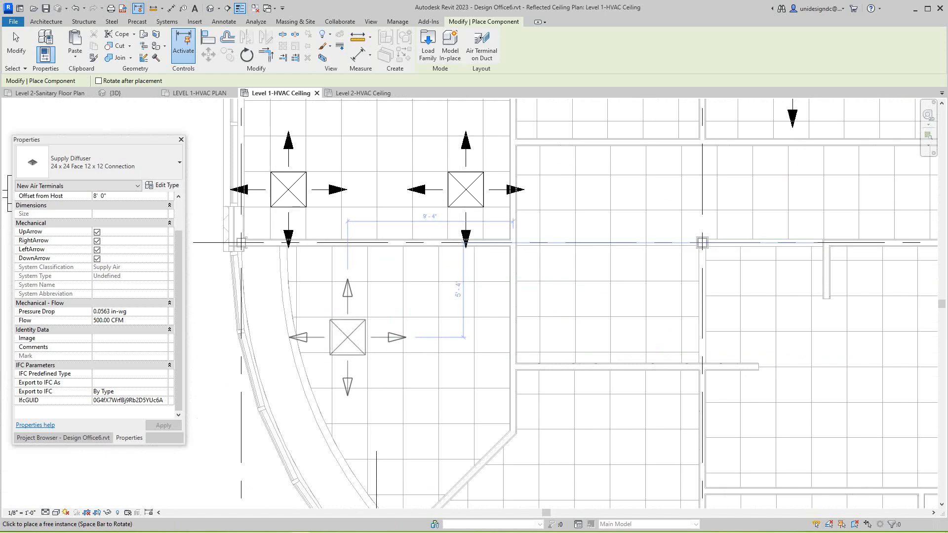
left_click(349, 334)
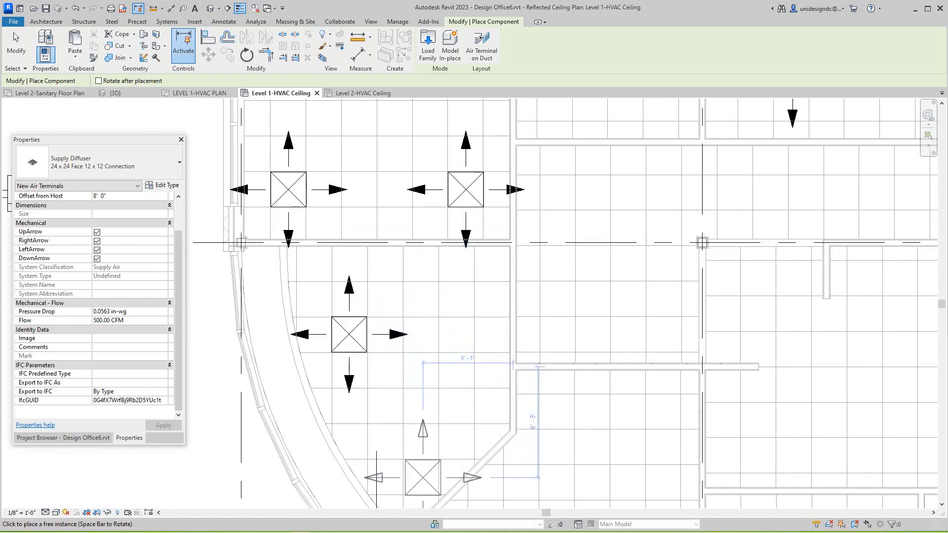
left_click(423, 477)
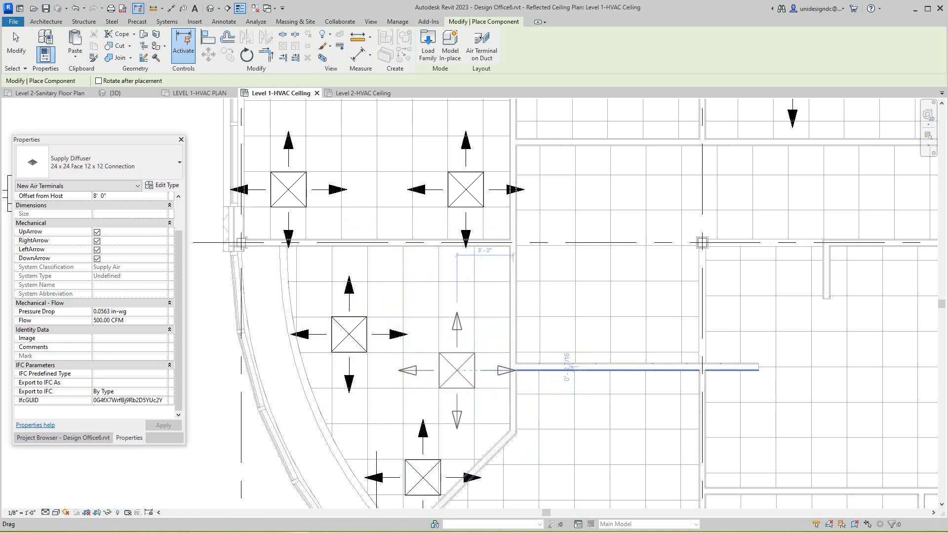
left_click(457, 370)
Step: Place three supply diffusers in the adjoining curved room west of grid 2: one 2'-6" below its north partition, two near the curved wall
scroll(456, 370, "down", 2)
scroll(459, 341, "up", 1)
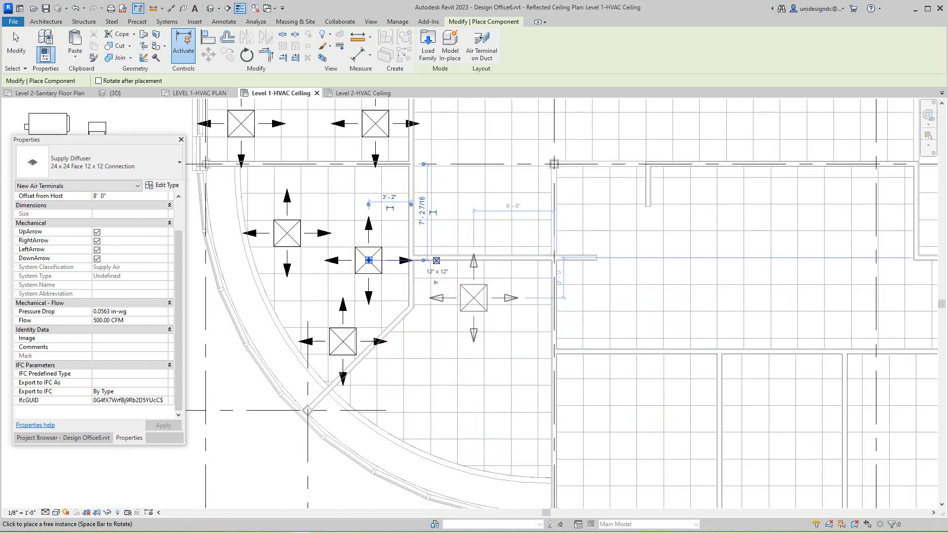
left_click(474, 292)
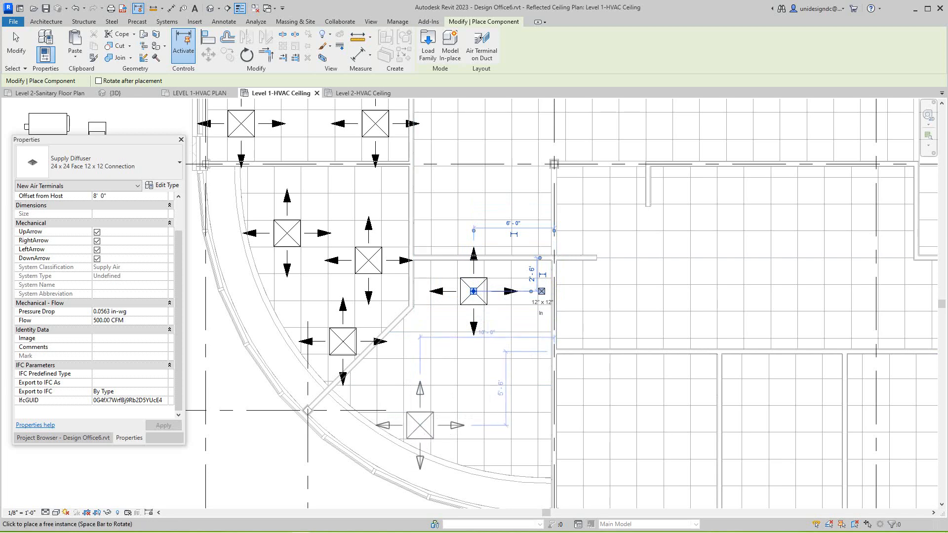
scroll(418, 425, "up", 3)
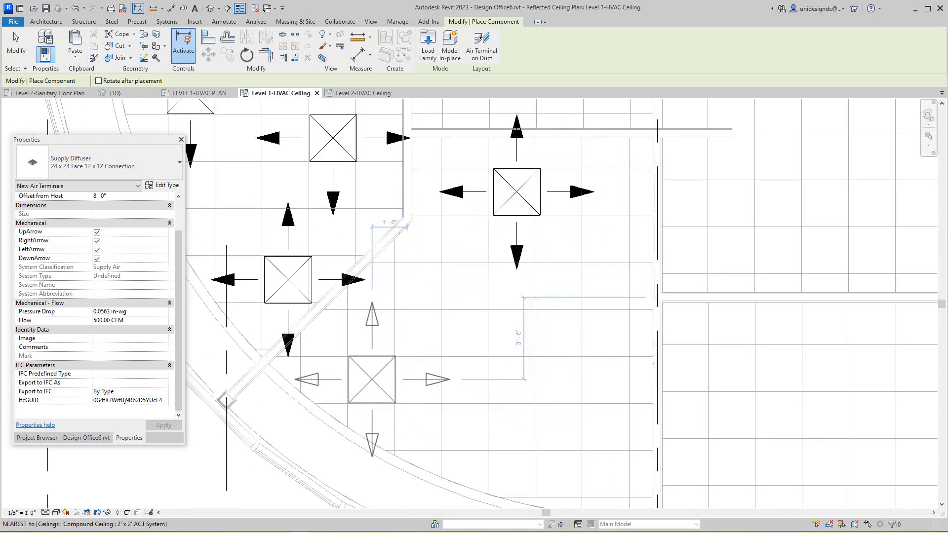
left_click(372, 380)
scroll(474, 404, "down", 1)
middle_click_drag(482, 401, 459, 367)
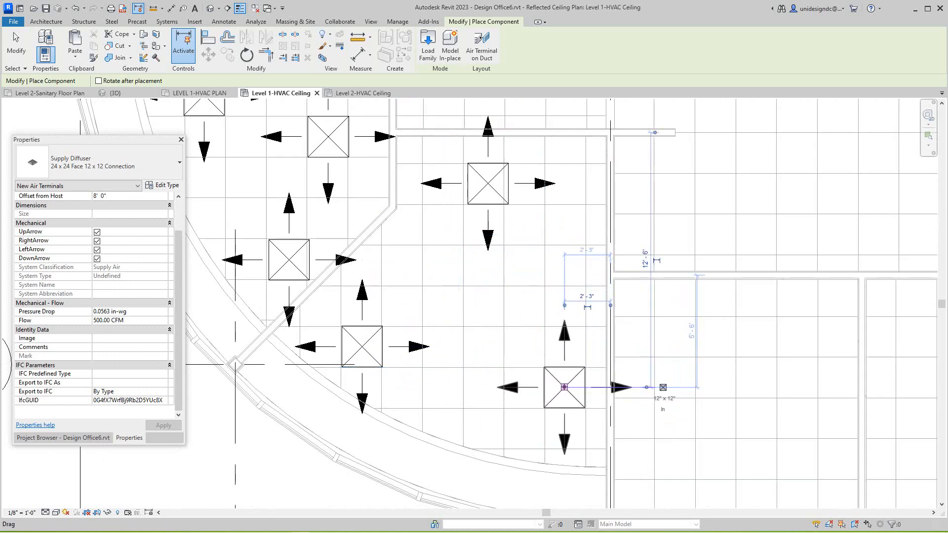
left_click(564, 387)
Step: Place one supply diffuser in each of the three small rooms north of grid B, all 9'-0" below their north partition
scroll(564, 387, "down", 1)
middle_click_drag(564, 387, 437, 389)
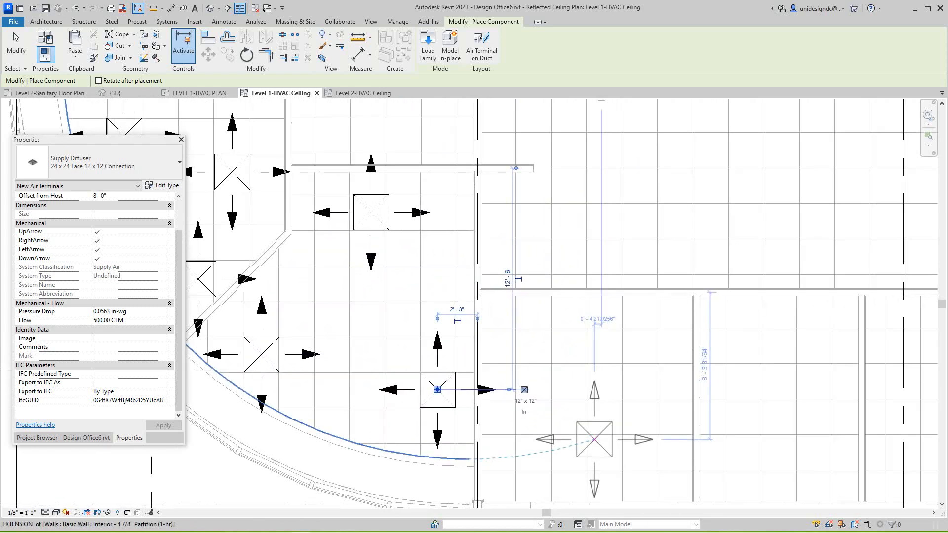
left_click(605, 451)
middle_click_drag(604, 452, 412, 375)
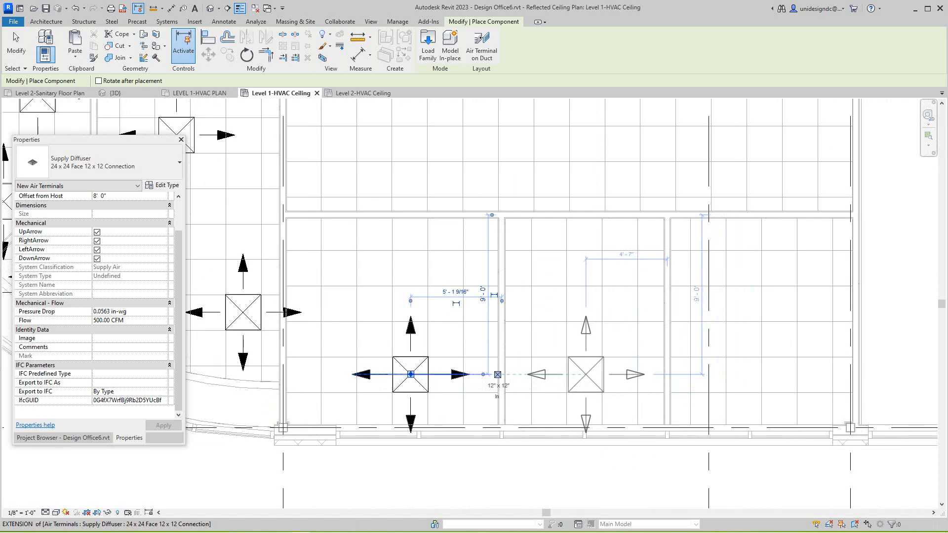
left_click(585, 374)
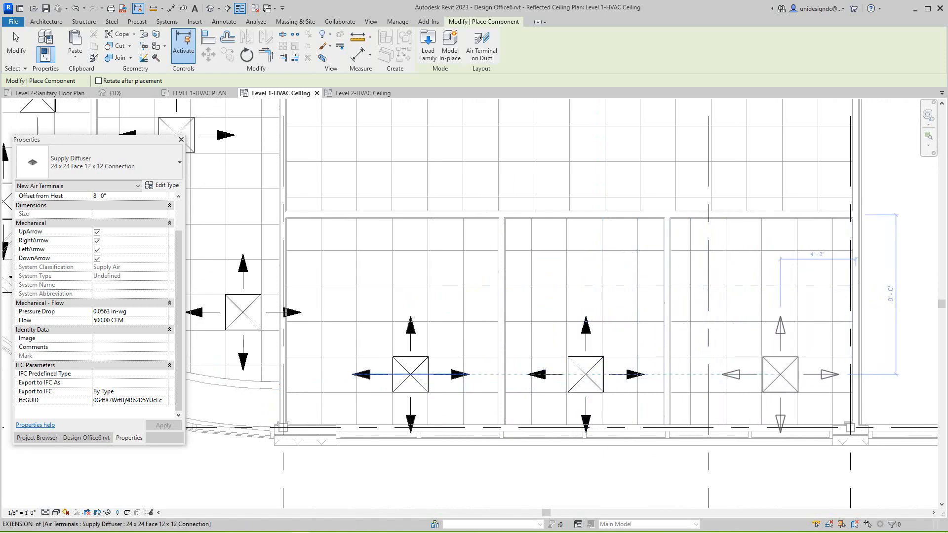
scroll(780, 374, "down", 4)
Step: Place two supply diffusers in the corridor north of grid C, 2'-11" below its north wall, the first 2'-2" west of grid 2
middle_click_drag(779, 374, 671, 471)
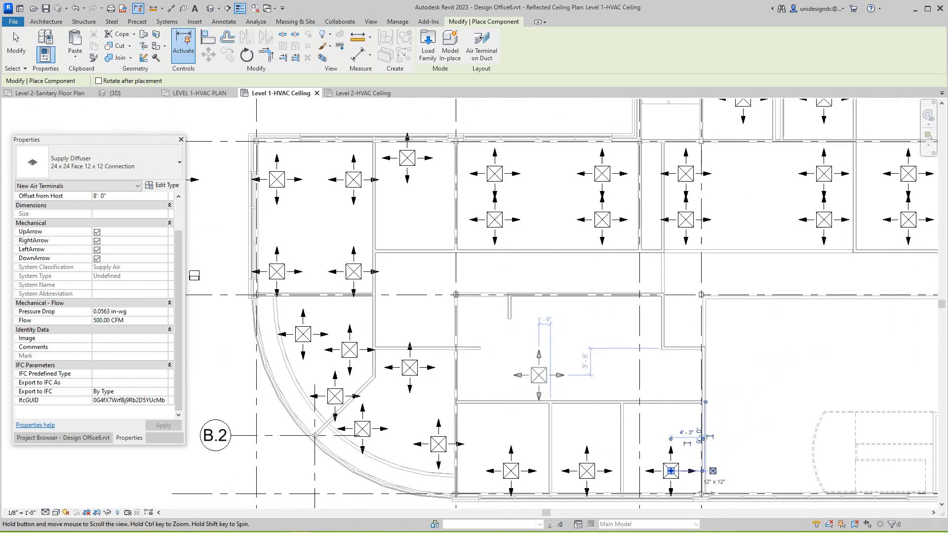
middle_click_drag(539, 367, 563, 381)
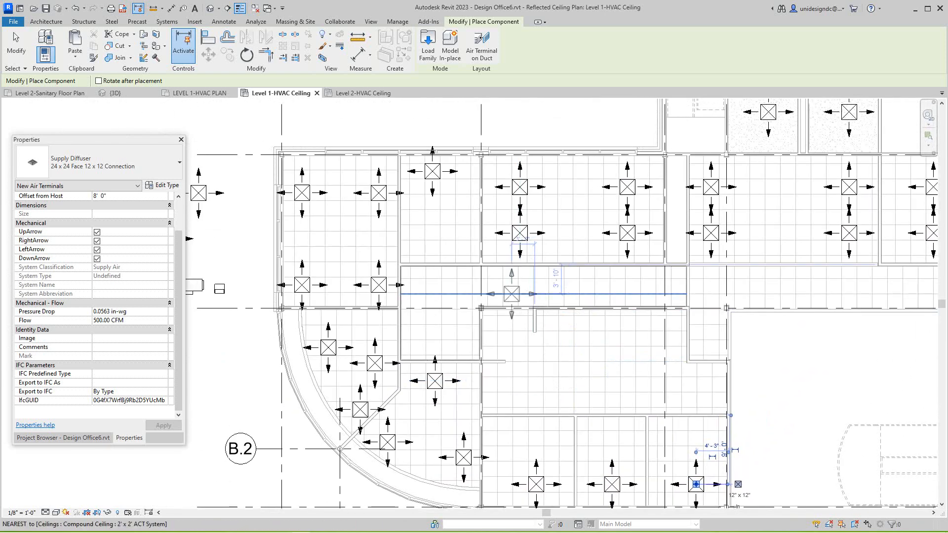
scroll(511, 294, "up", 2)
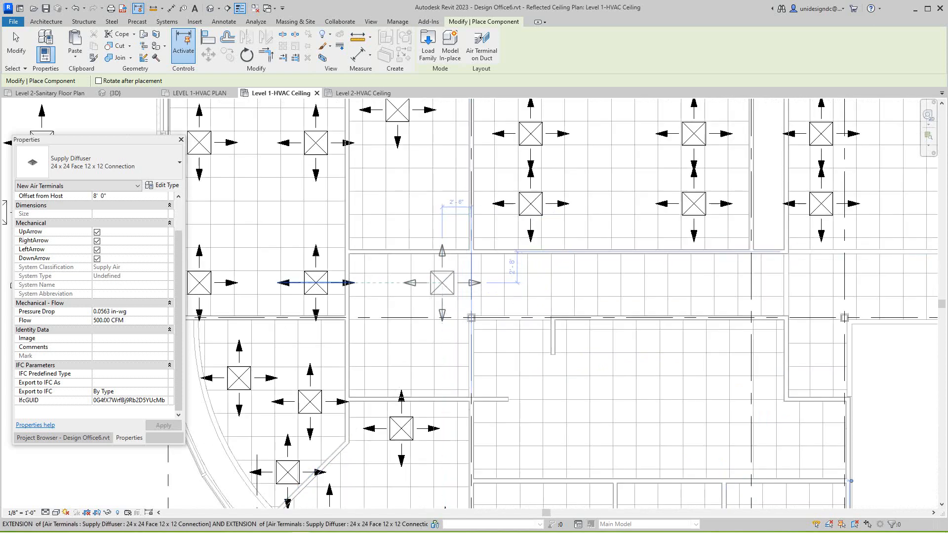
scroll(442, 283, "up", 2)
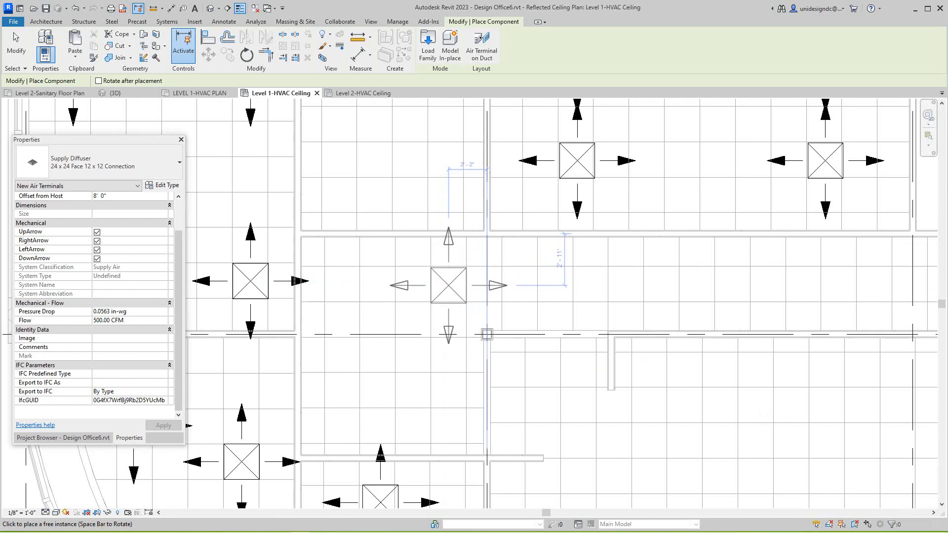
left_click(448, 285)
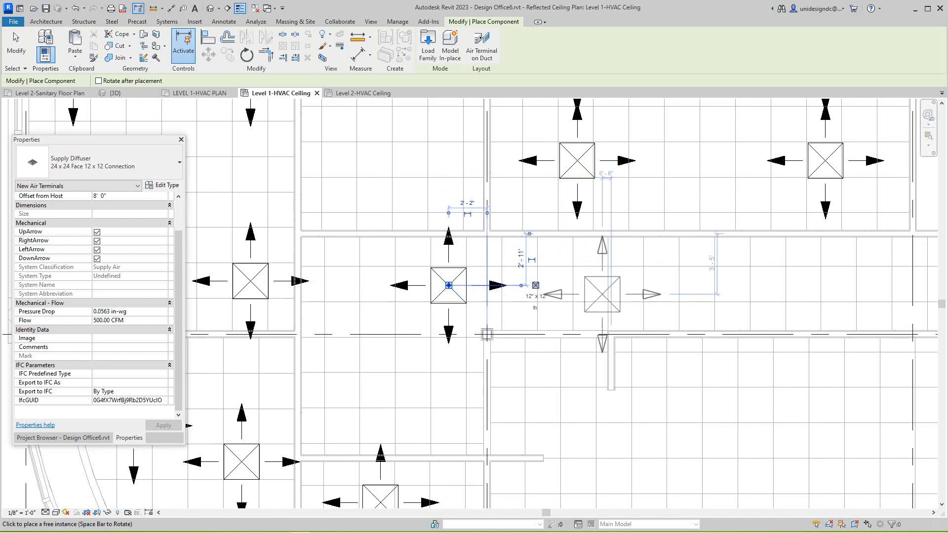
middle_click_drag(448, 285, 310, 288)
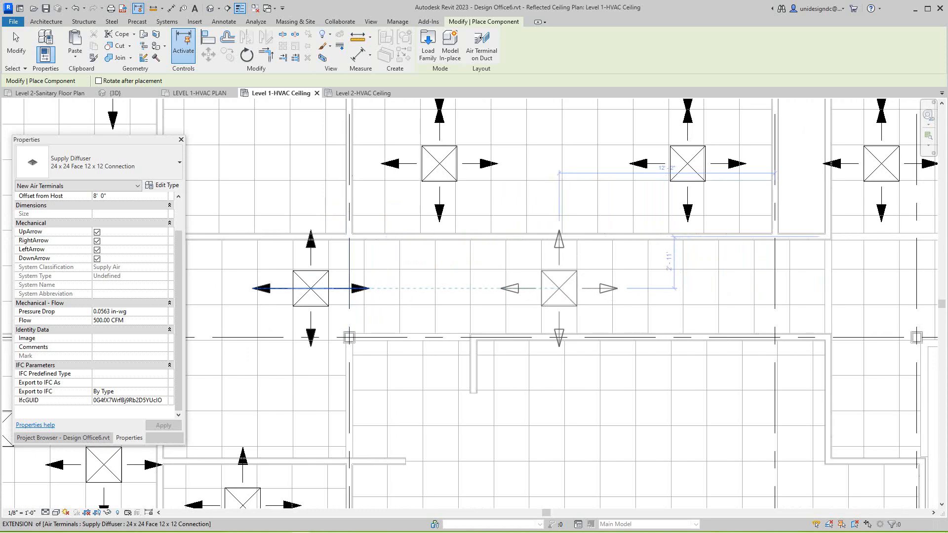
left_click(558, 288)
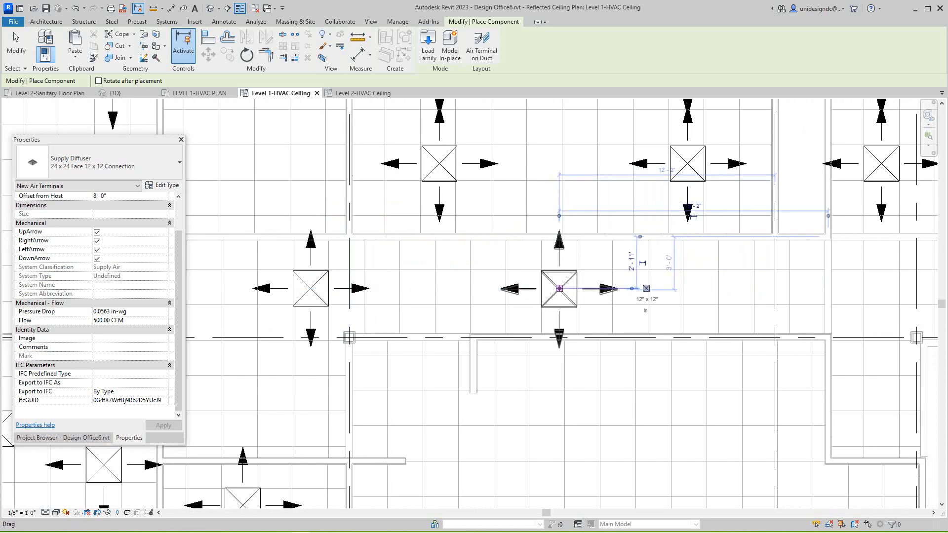
Step: Place a row of three supply diffusers in the room between grids 2 and 3 south of grid C, 8'-0" below its north wall
middle_click_drag(572, 390, 574, 262)
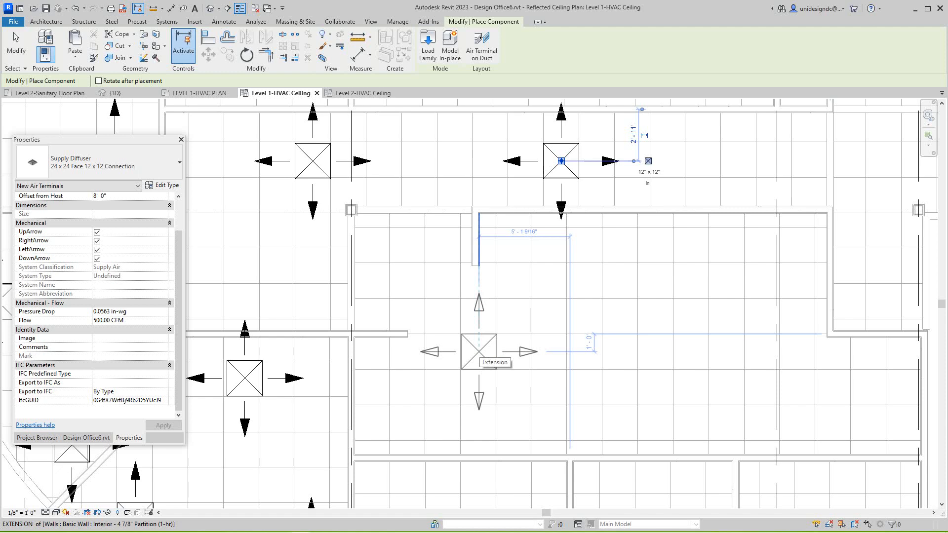
left_click(478, 352)
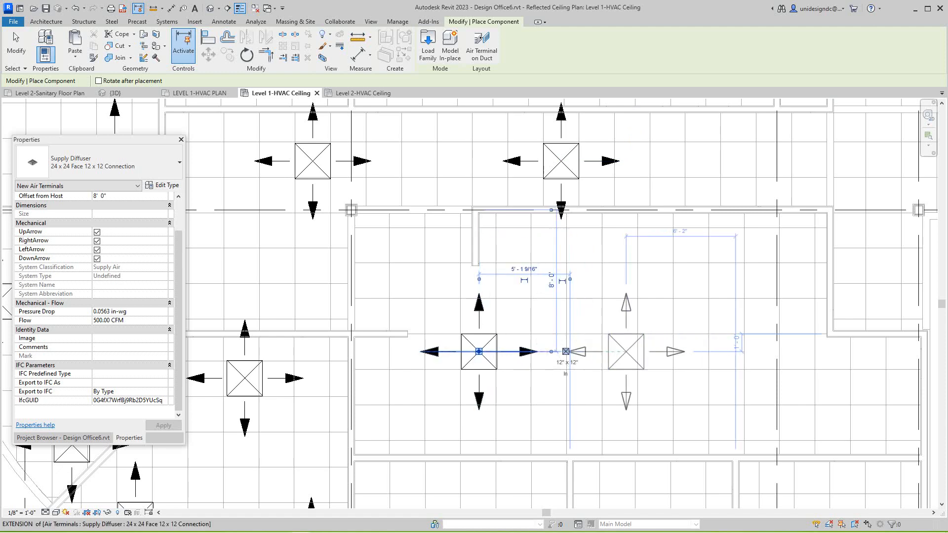
left_click(619, 352)
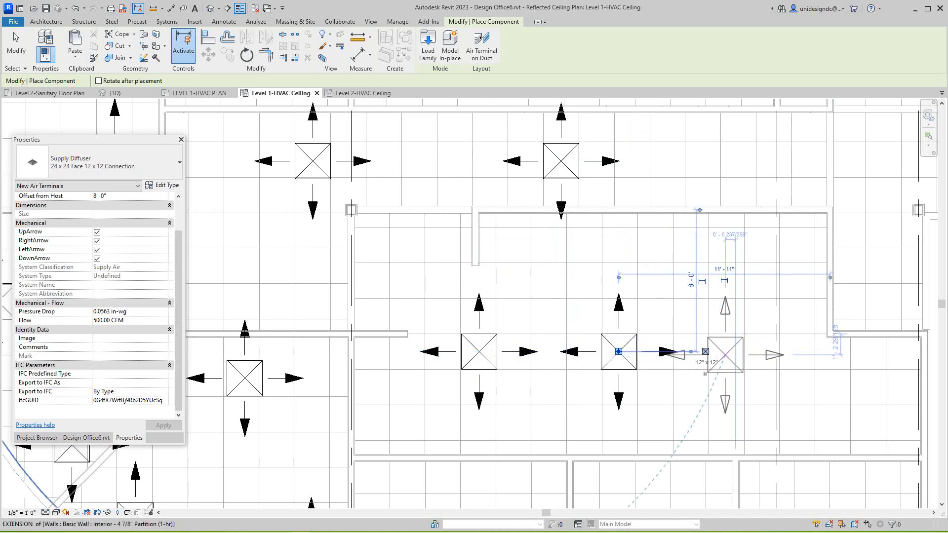
left_click(762, 351)
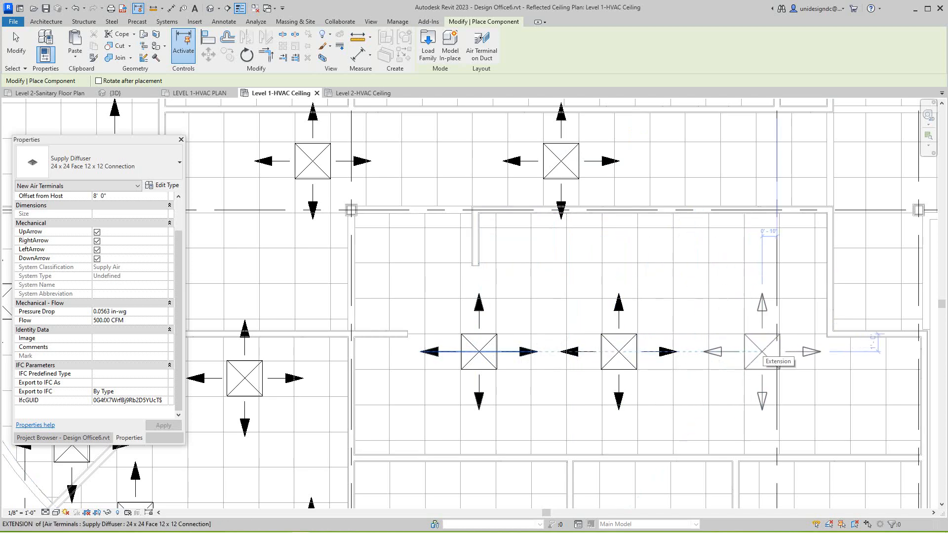
right_click(761, 351)
left_click(786, 358)
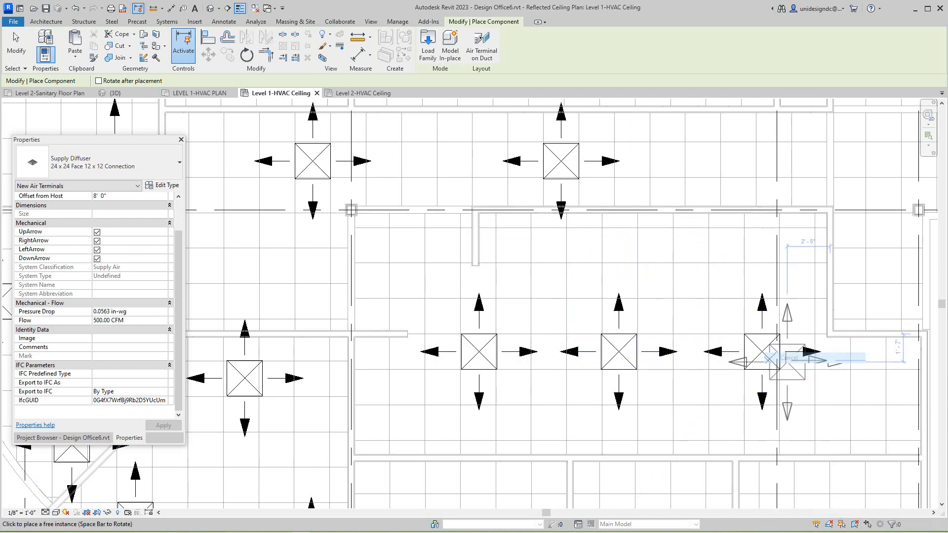
Step: Place two supply diffusers between grids 4 and 5, 4'-5" and 2'-6" from the exterior wall, the second just north of grid B, and end placement
scroll(751, 365, "down", 7)
middle_click_drag(746, 367, 551, 365)
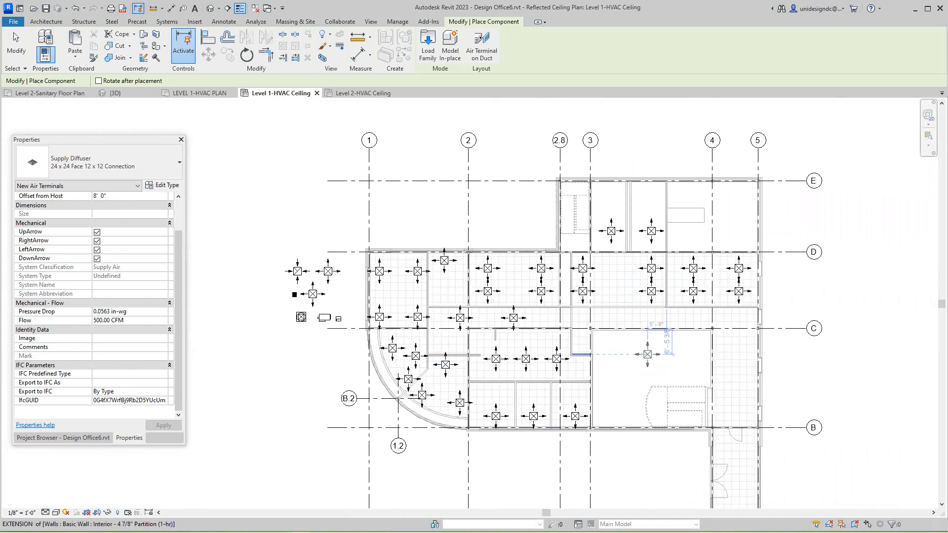
middle_click_drag(667, 349, 599, 341)
scroll(676, 356, "up", 1)
scroll(679, 356, "up", 2)
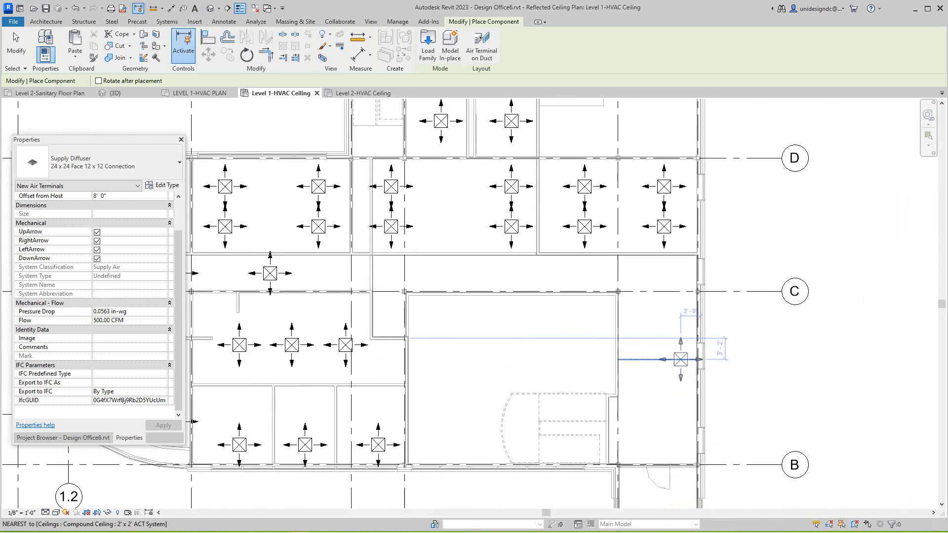
scroll(681, 360, "up", 4)
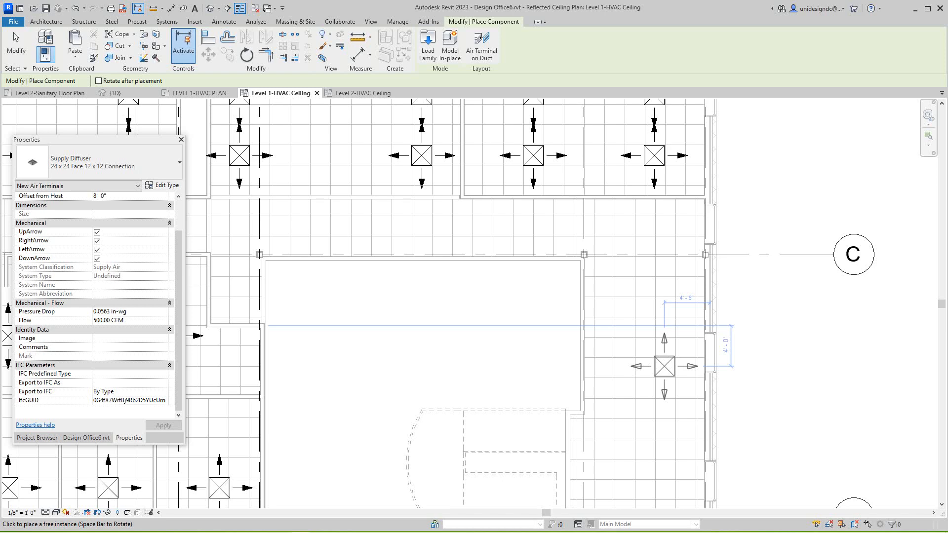
scroll(664, 370, "up", 2)
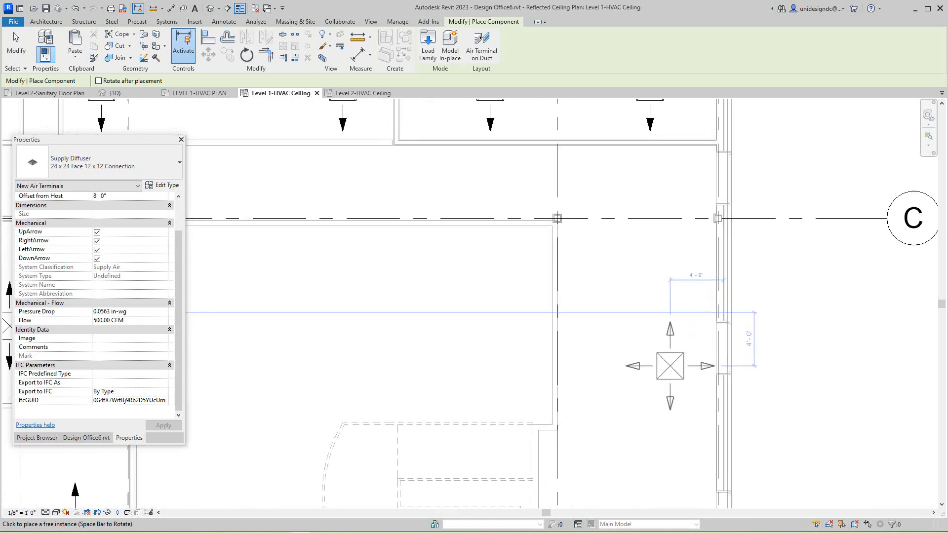
scroll(663, 368, "down", 2)
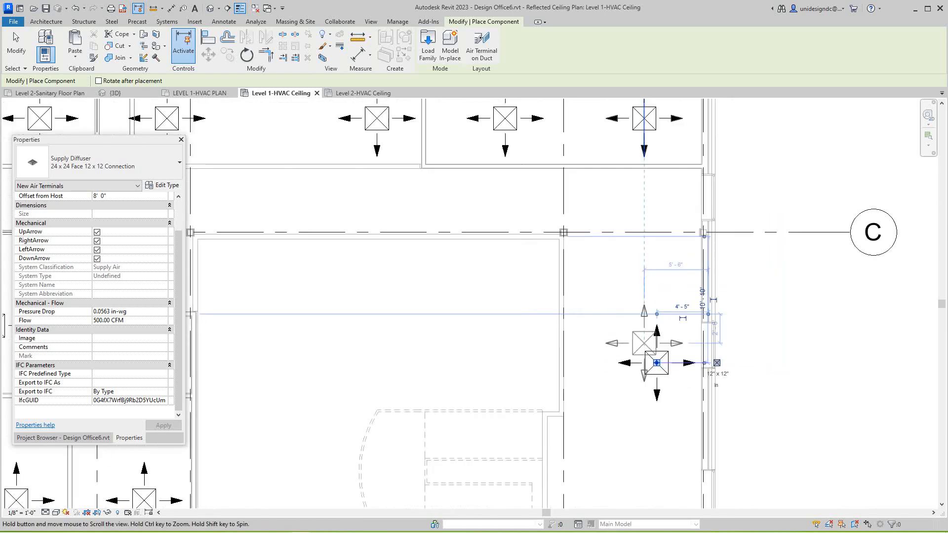
middle_click_drag(645, 360, 622, 265)
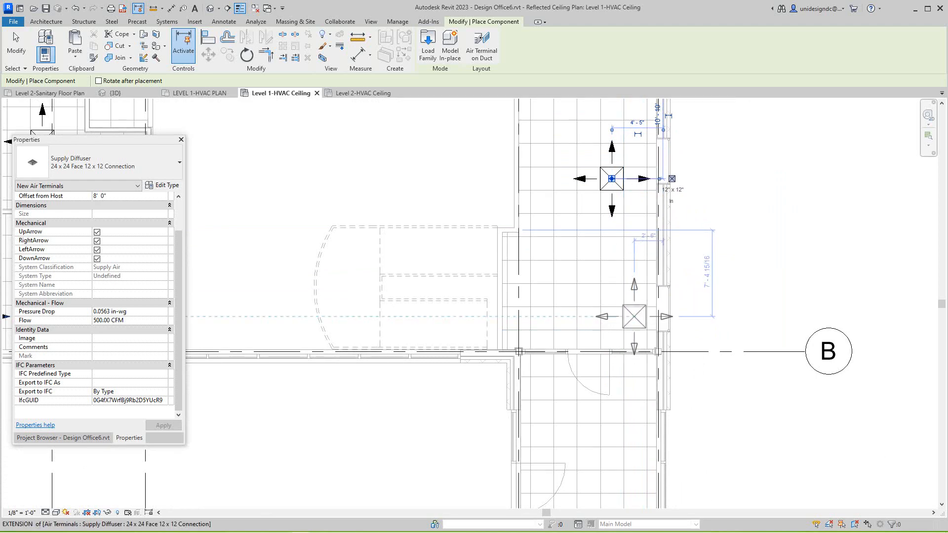
right_click(635, 319)
left_click(662, 326)
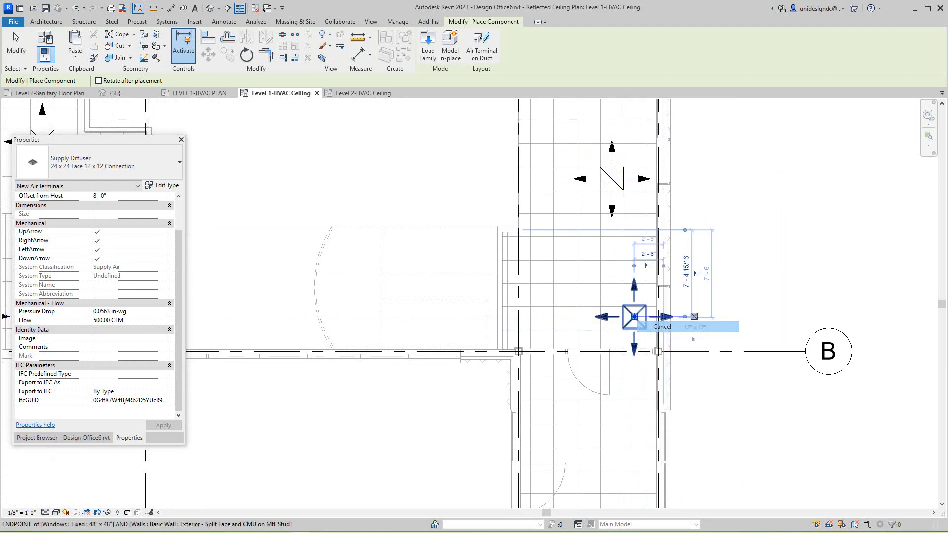
scroll(657, 323, "up", 4)
scroll(636, 344, "up", 2)
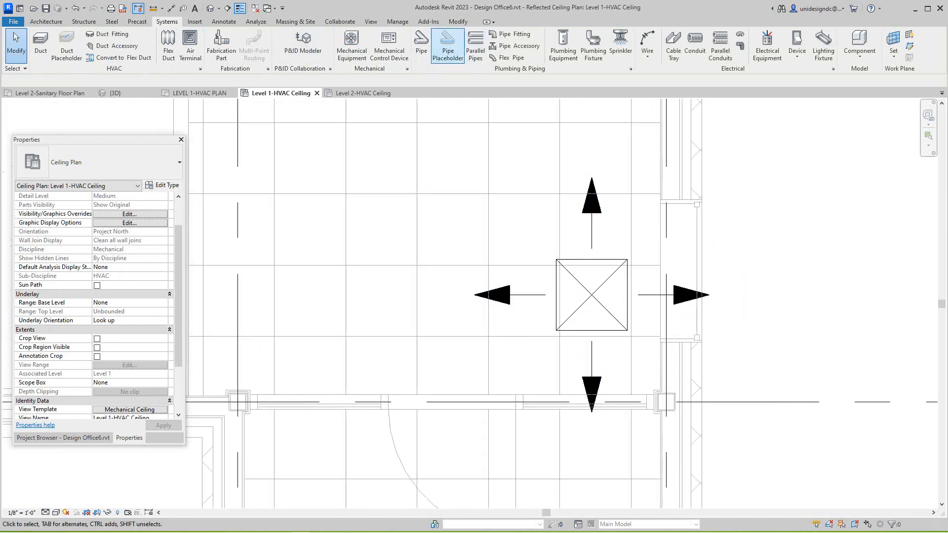
Step: Align the south and east edges of the supply diffuser just north of grid B with the adjacent ceiling grid lines
left_click(458, 22)
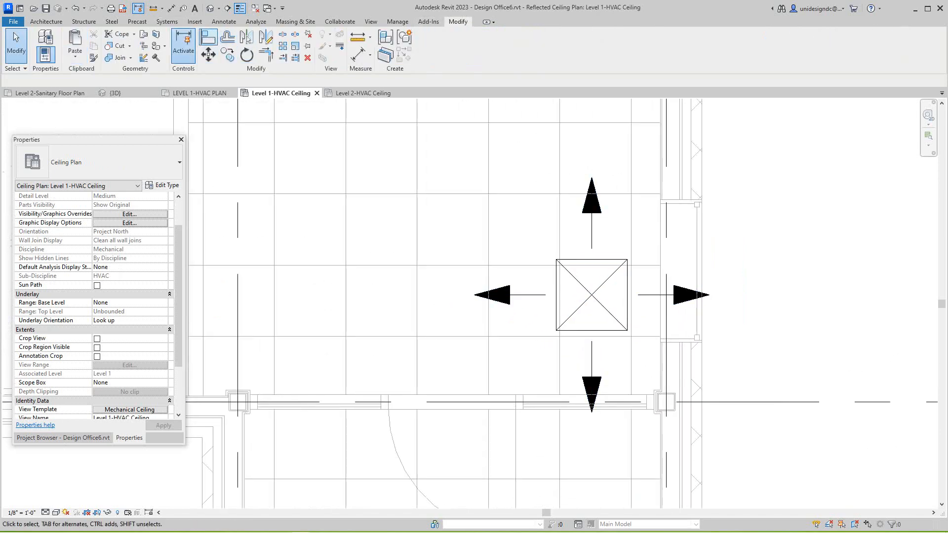
left_click(208, 37)
left_click(578, 337)
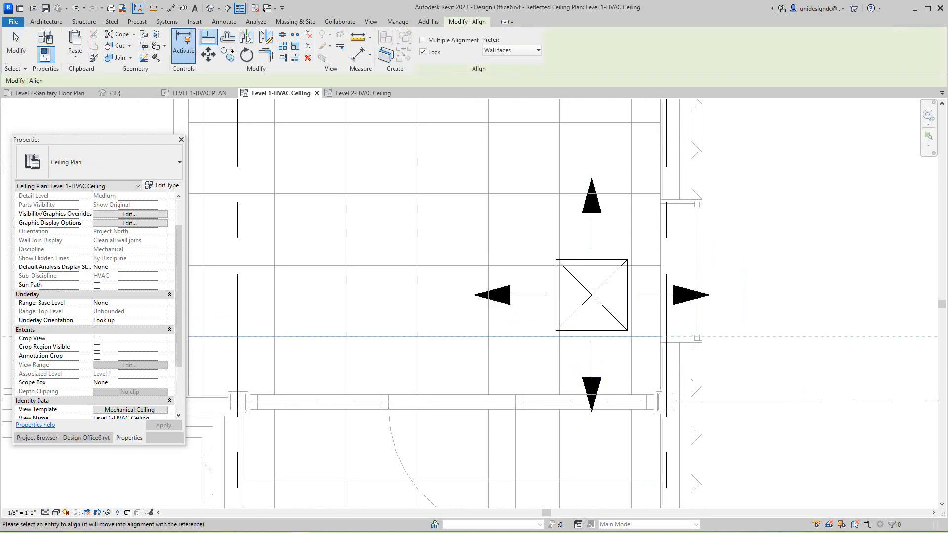
left_click(583, 331)
left_click(631, 252)
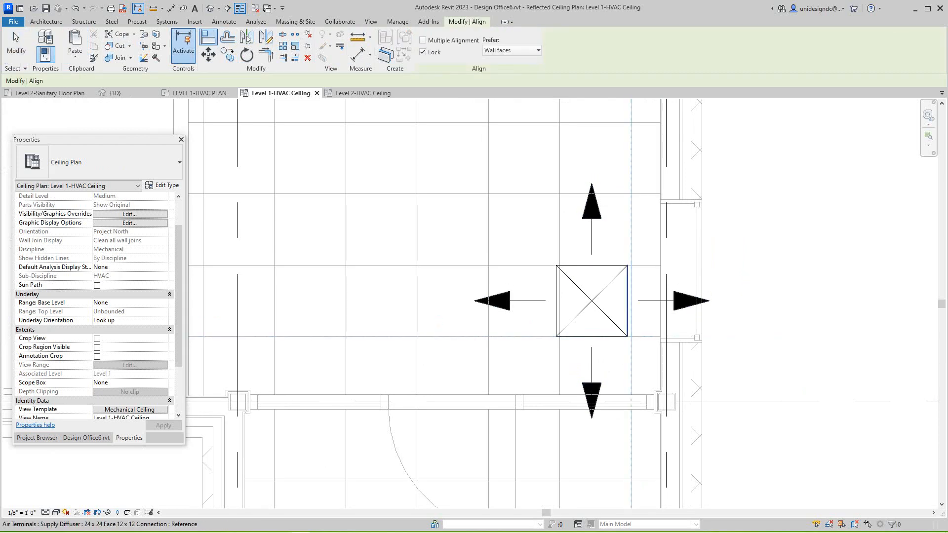
left_click(627, 276)
scroll(609, 269, "down", 5)
middle_click_drag(609, 268, 578, 446)
scroll(578, 446, "up", 1)
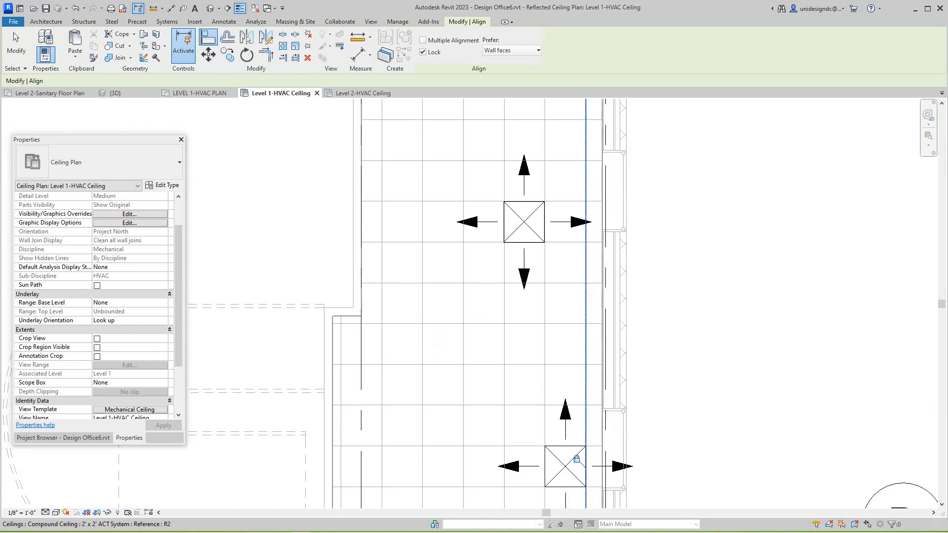
key("Escape")
Step: Move the northern supply diffuser between grids 4 and 5 one ceiling tile east, in line with the diffuser south of it
left_click_drag(523, 221, 565, 221)
left_click(691, 268)
scroll(697, 272, "down", 5)
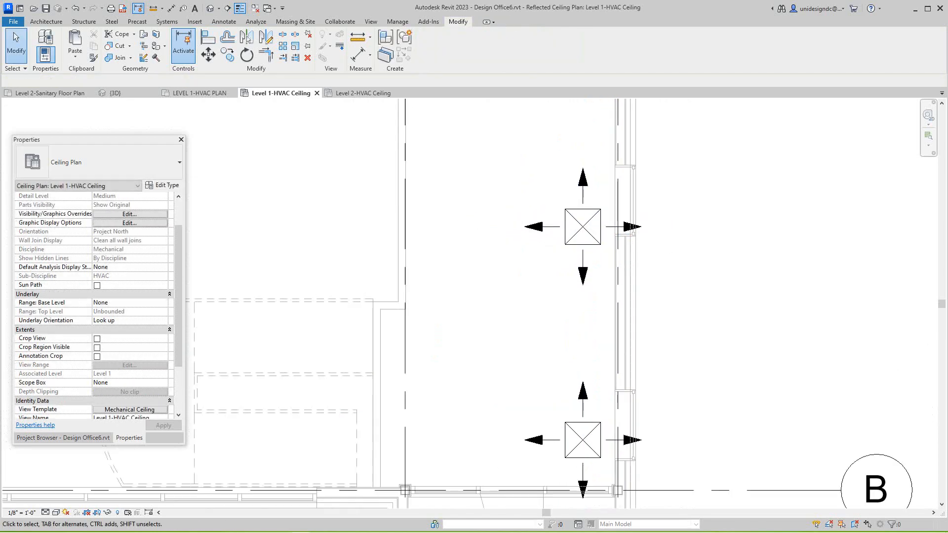
middle_click_drag(699, 273, 649, 177)
scroll(688, 296, "down", 2)
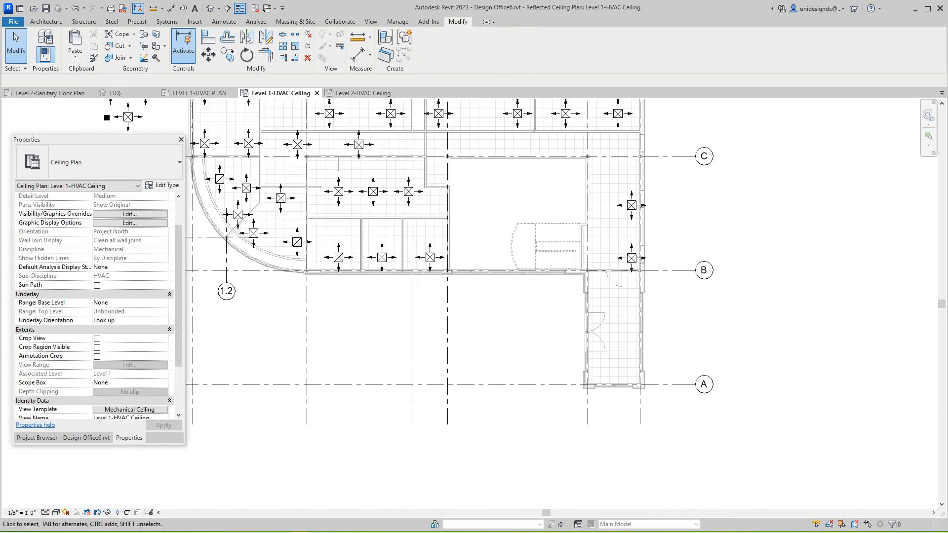
scroll(610, 306, "up", 3)
left_click(630, 241)
right_click(630, 241)
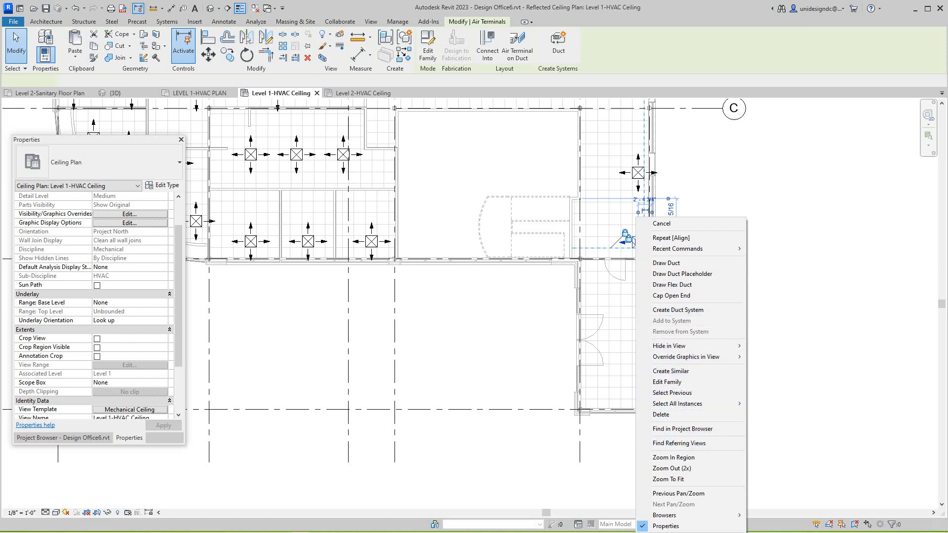
key("Escape")
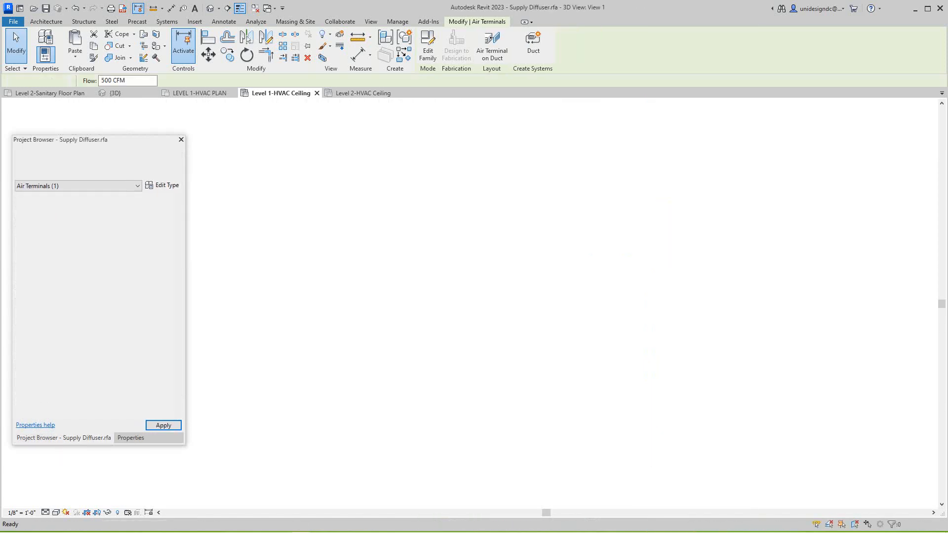
scroll(557, 299, "down", 4)
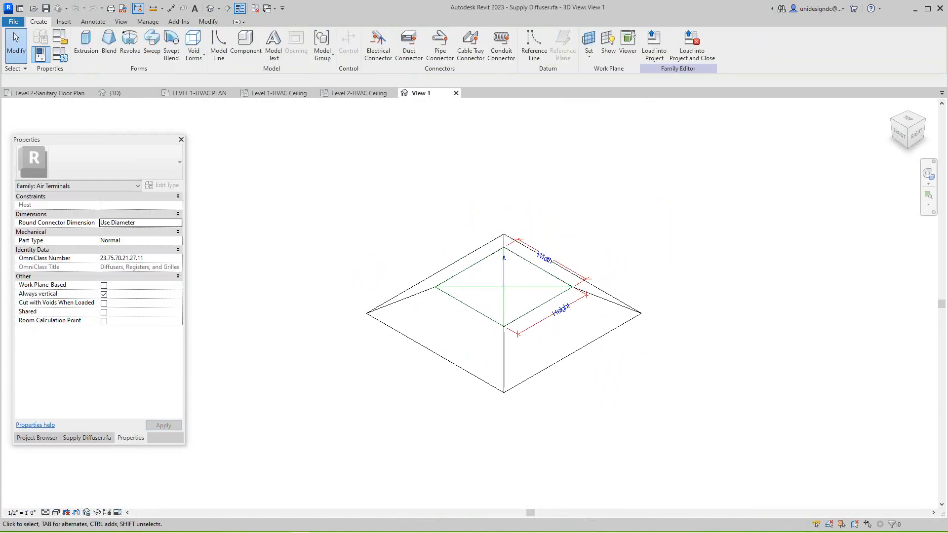
left_click(456, 93)
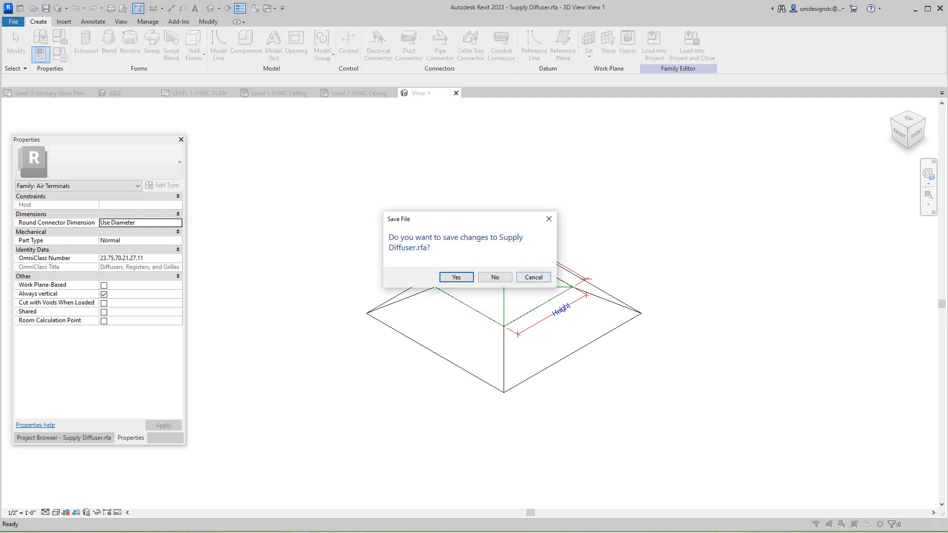
left_click(495, 278)
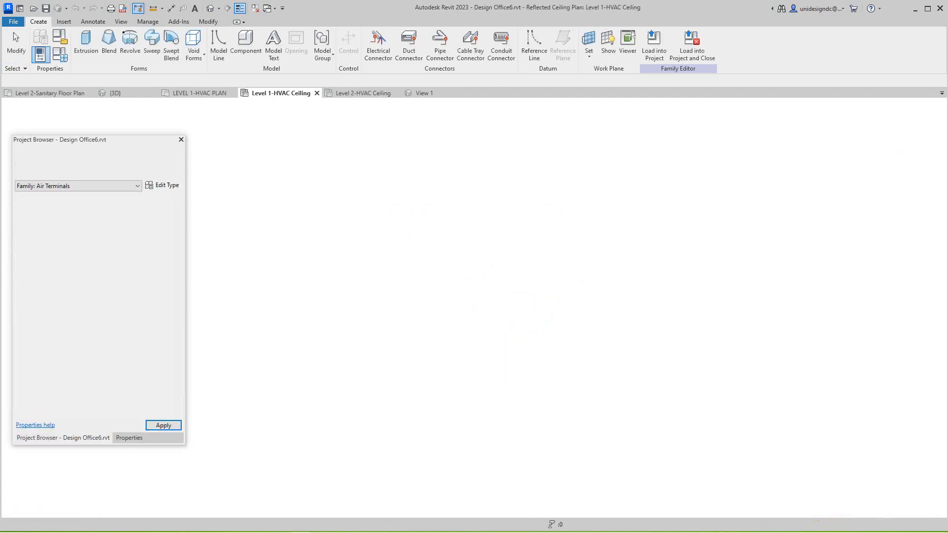
Step: Place two supply diffusers in line between grids A and B, 6'-5" from the east wall, the first 7'-2" below the north wall
scroll(606, 294, "up", 1)
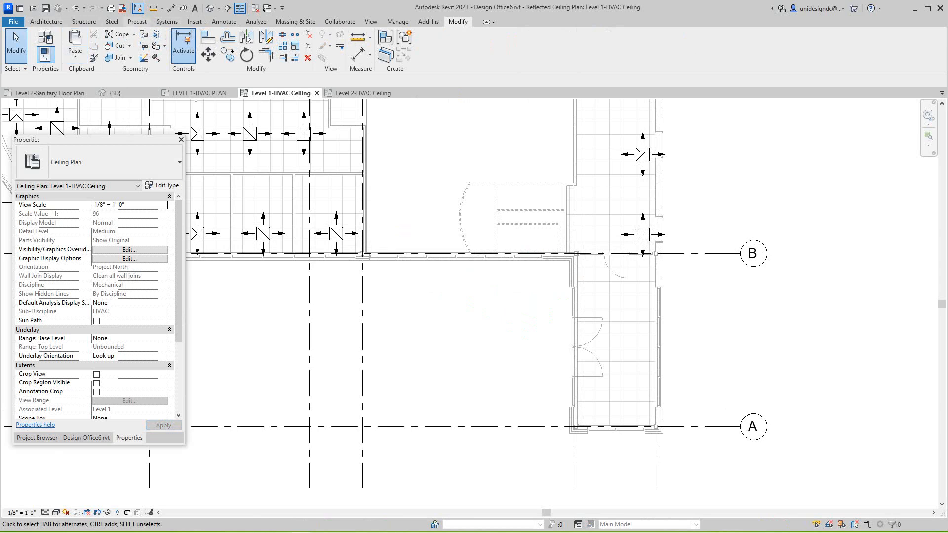
left_click(167, 21)
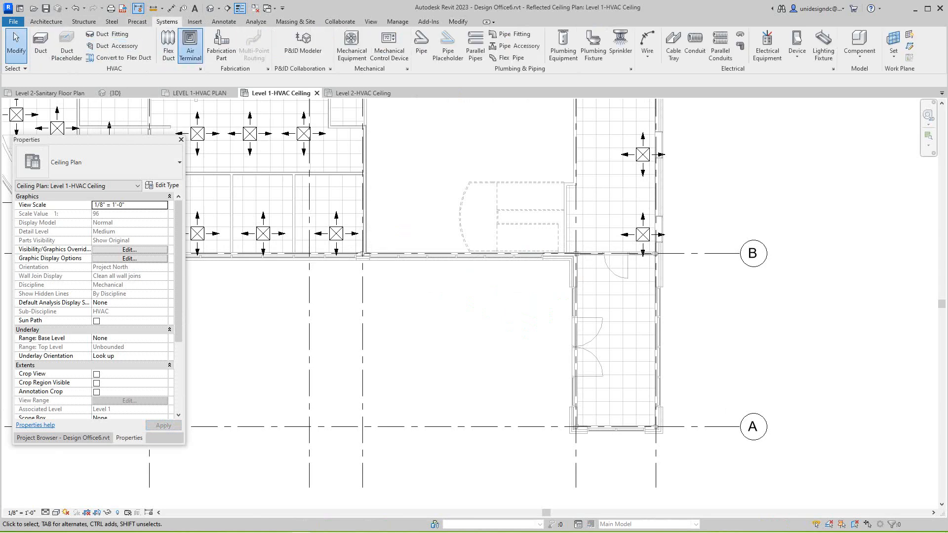
left_click(190, 47)
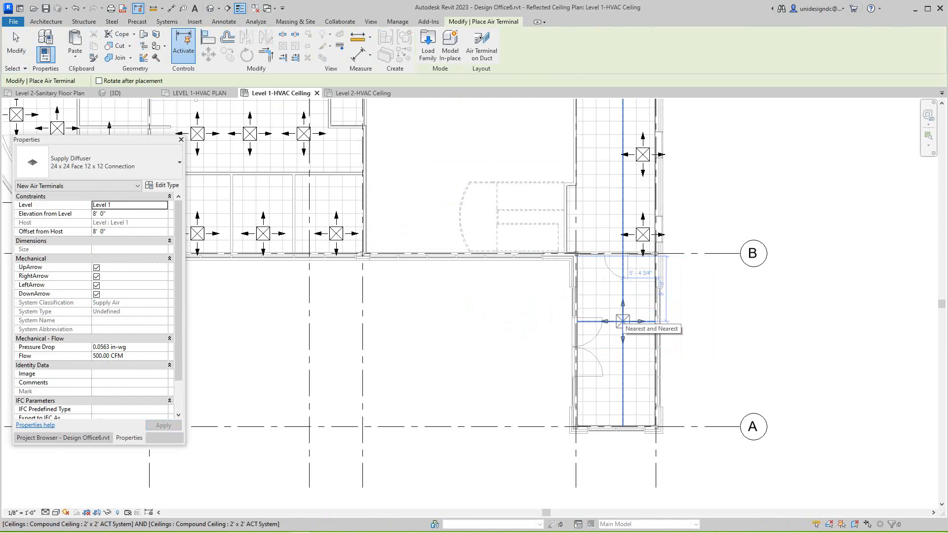
scroll(623, 321, "up", 1)
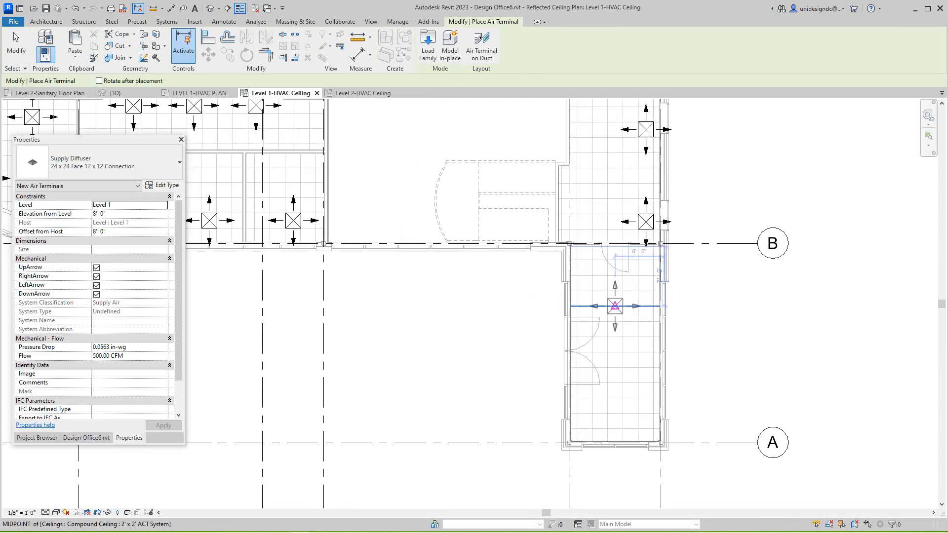
scroll(614, 296, "up", 2)
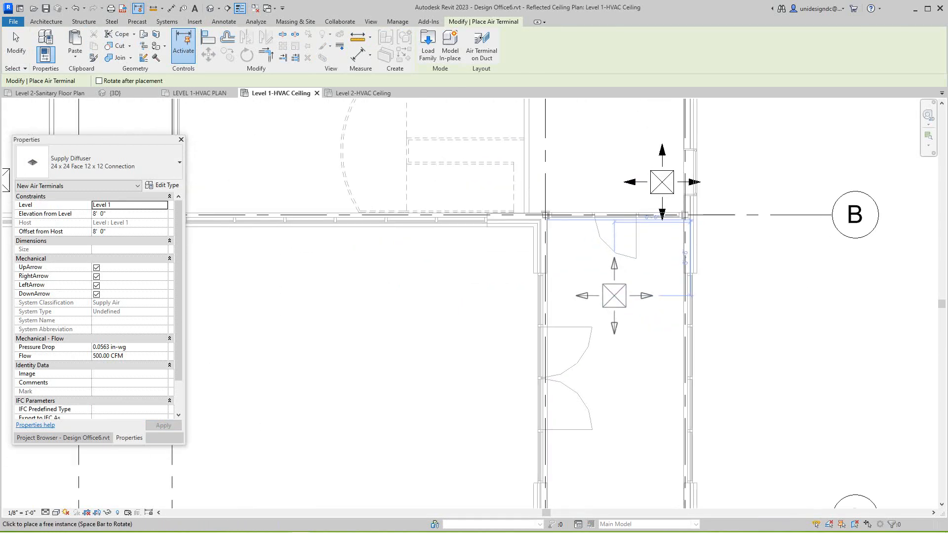
scroll(613, 296, "up", 2)
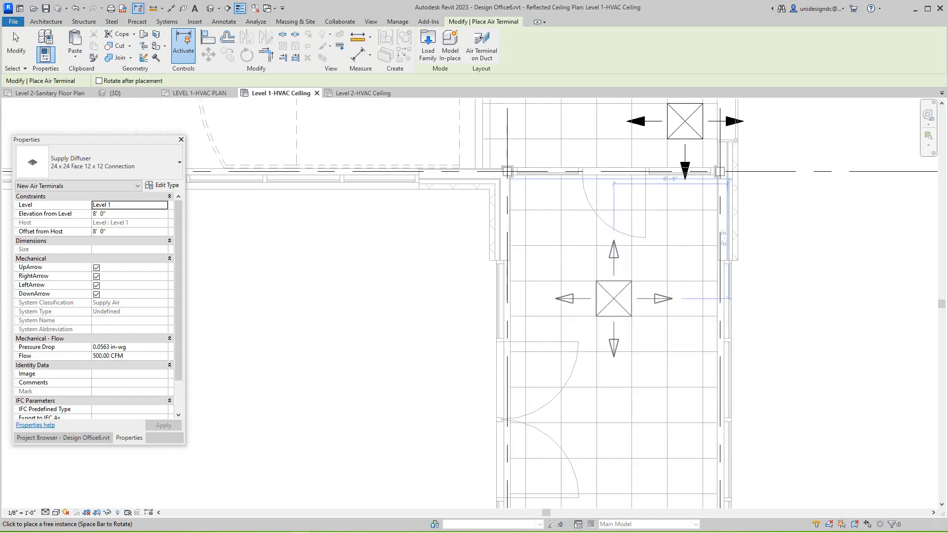
left_click(614, 298)
scroll(614, 301, "down", 3)
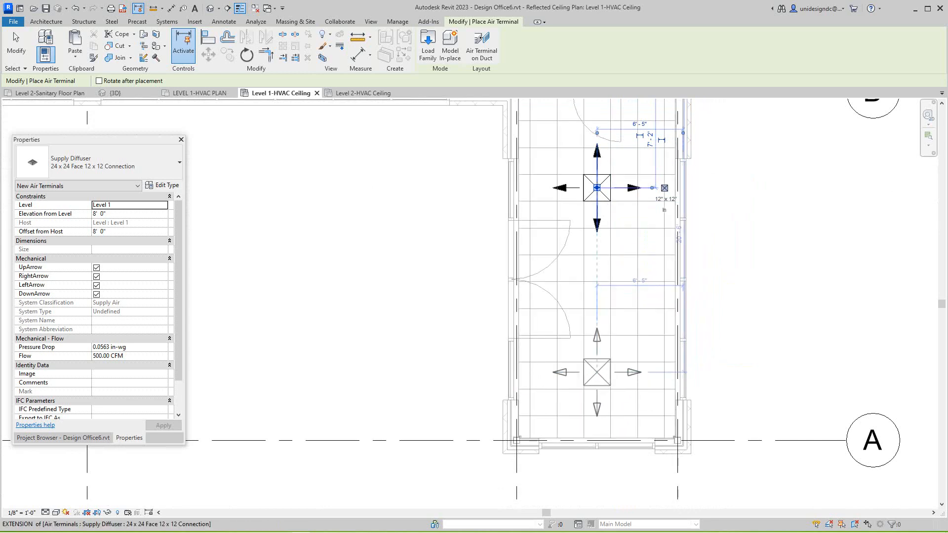
scroll(599, 377, "up", 3)
left_click(597, 375)
right_click(599, 375)
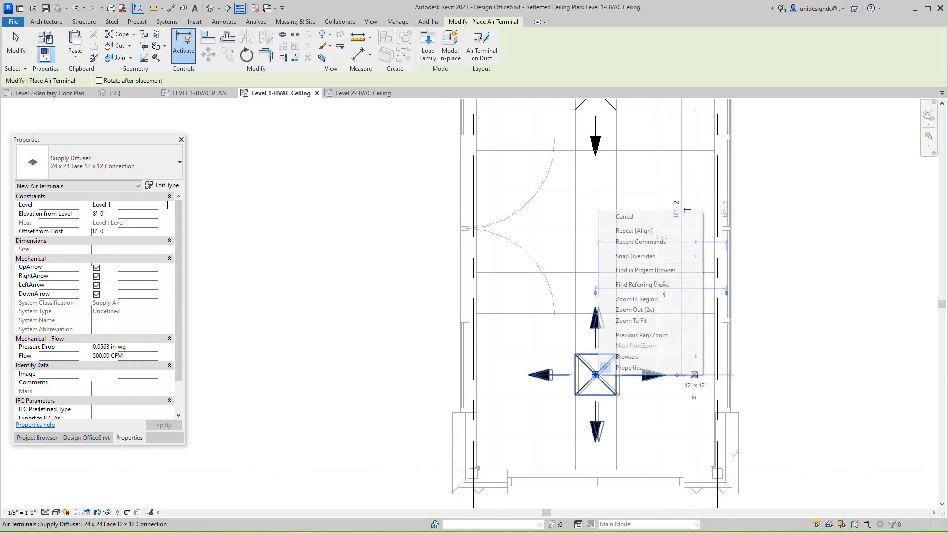
left_click(624, 216)
scroll(576, 257, "down", 3)
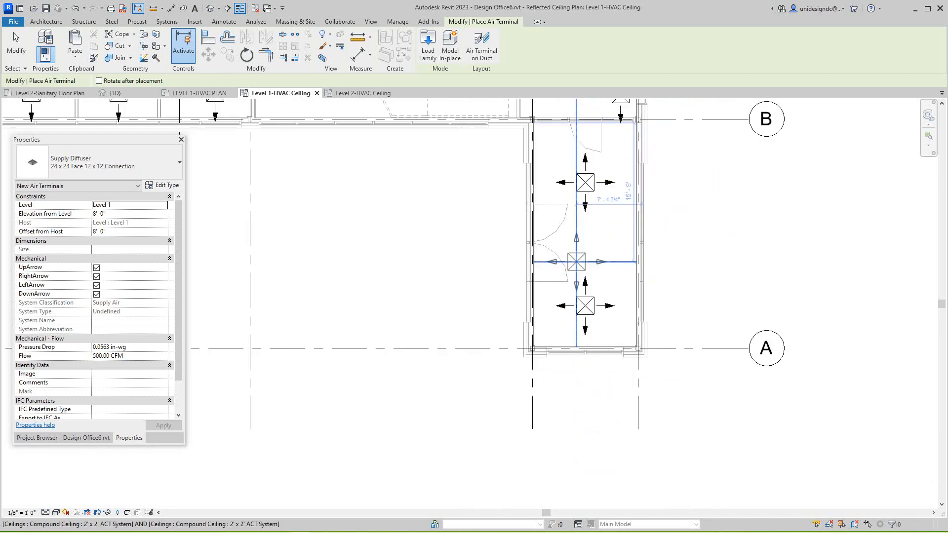
key("Escape")
key("Escape")
Step: Review the diffuser layout across the level and check the placement of the supply diffusers in the two small rooms north of grid D
scroll(538, 355, "down", 5)
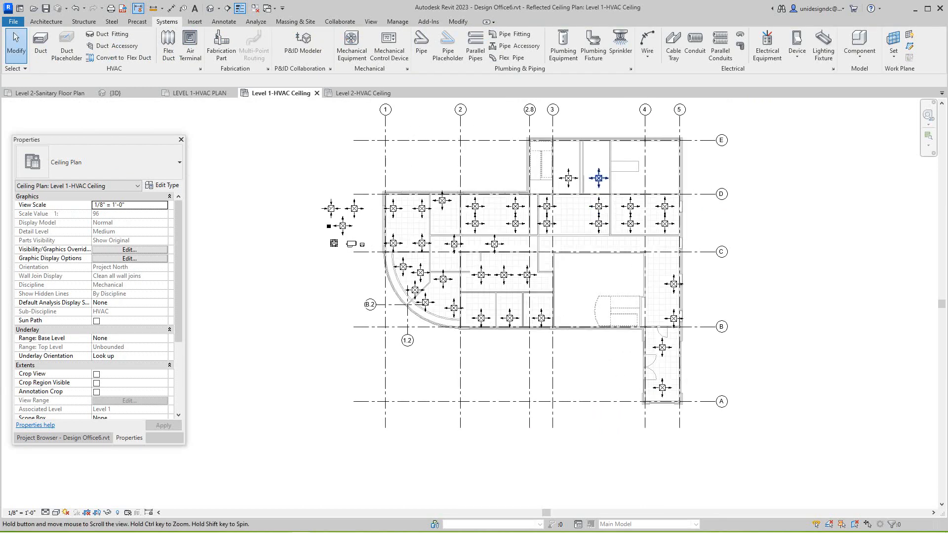
scroll(601, 185, "up", 3)
scroll(594, 269, "up", 4)
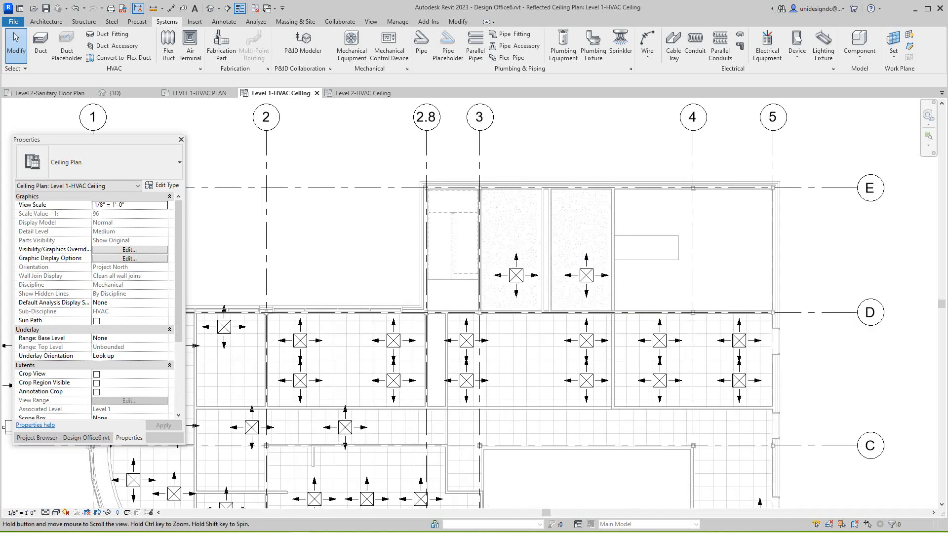
scroll(596, 272, "up", 1)
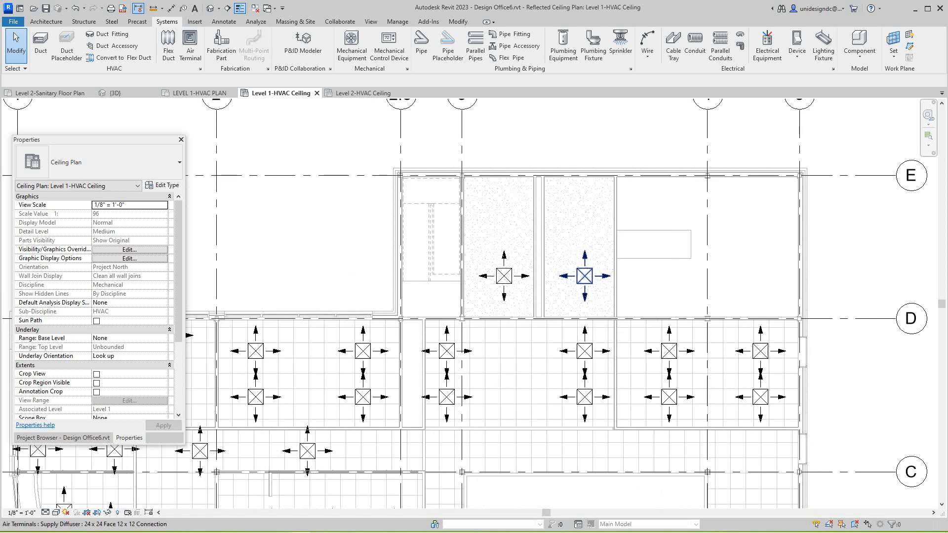
scroll(522, 296, "up", 2)
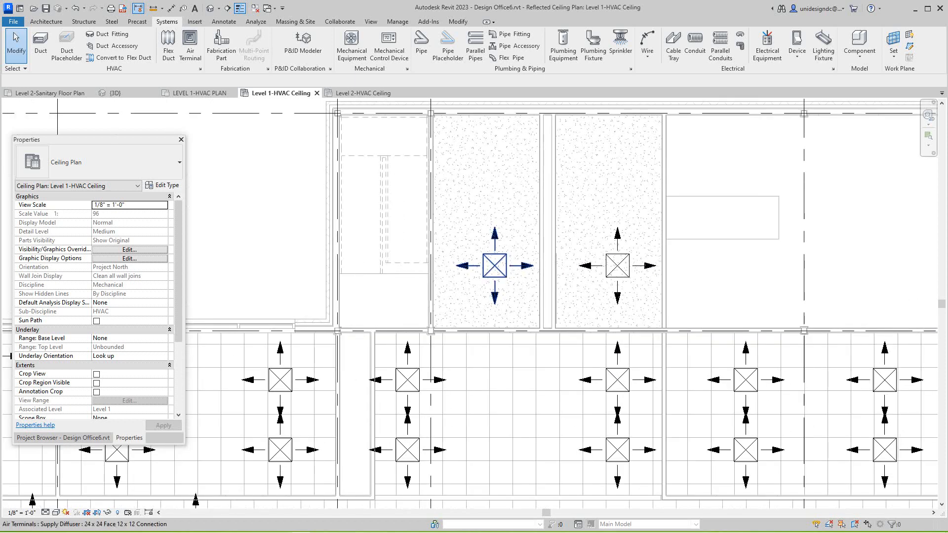
left_click(494, 265)
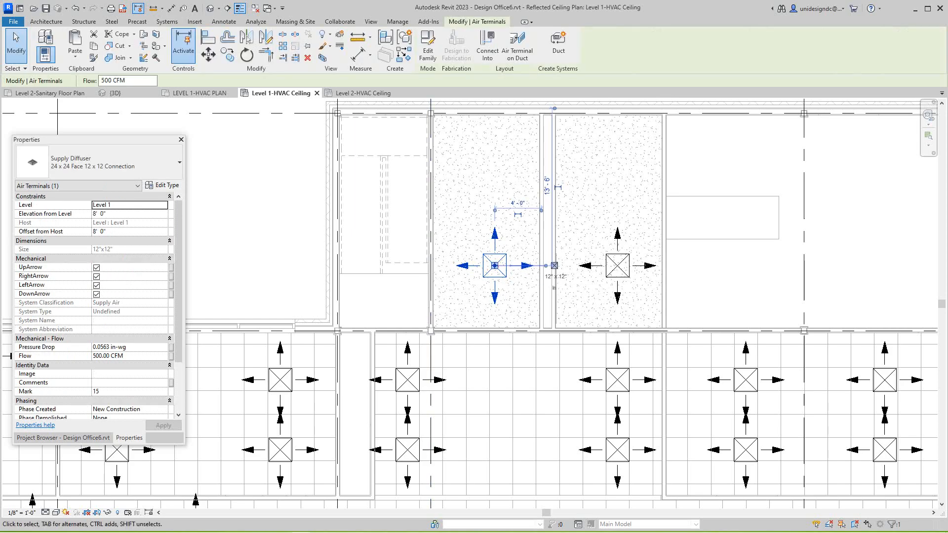
key("Escape")
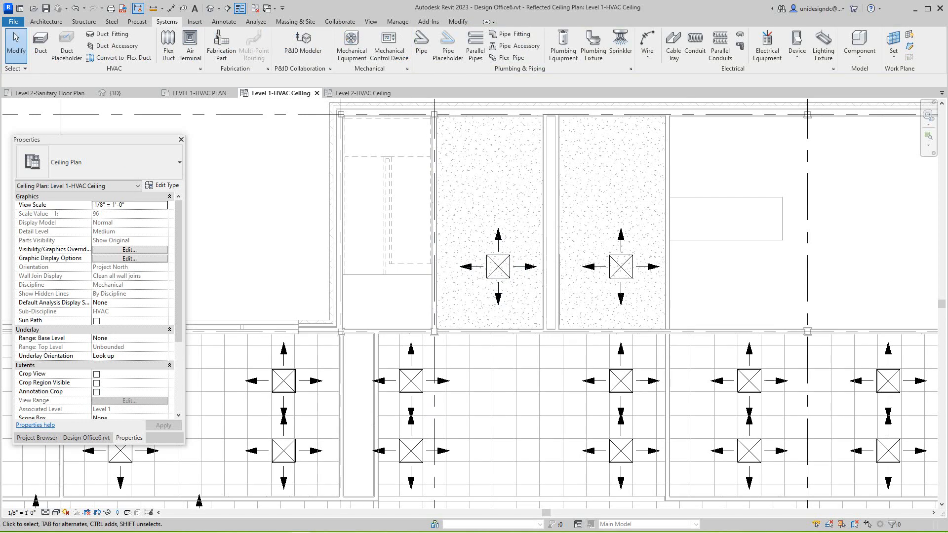
scroll(478, 248, "down", 1)
middle_click_drag(479, 248, 444, 266)
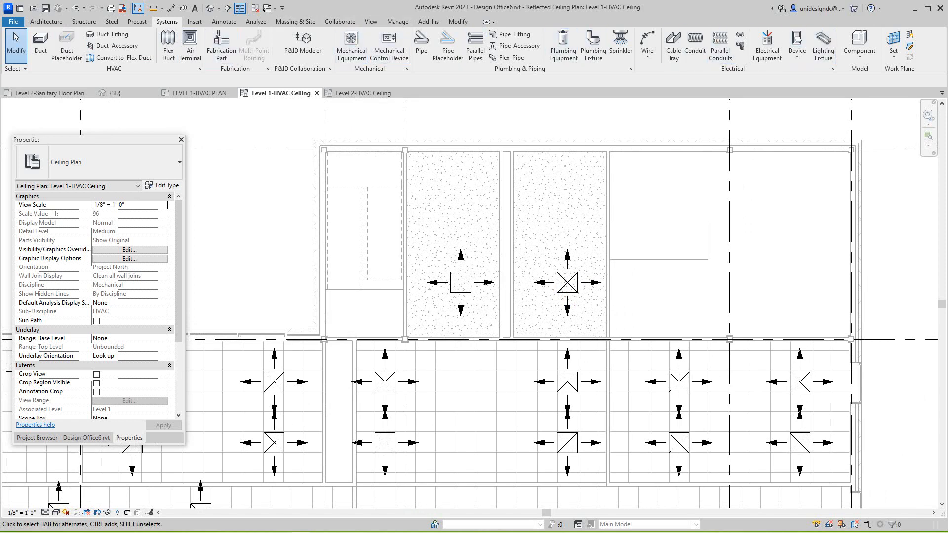
Step: Start placing a component and choose the Workplane-based Exhaust Diffuser type of the Exhaust Diffuser - Hosted family, found by searching "exh"
left_click(860, 54)
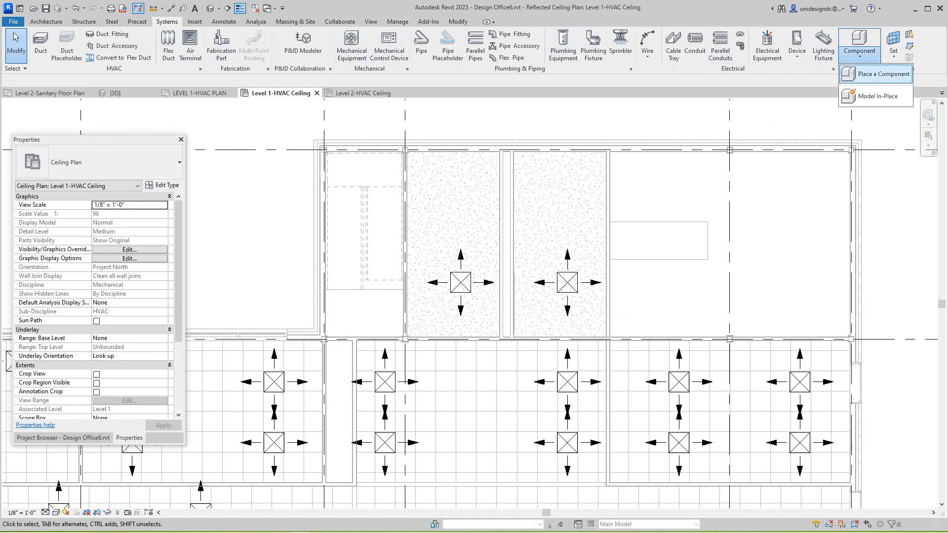
left_click(875, 69)
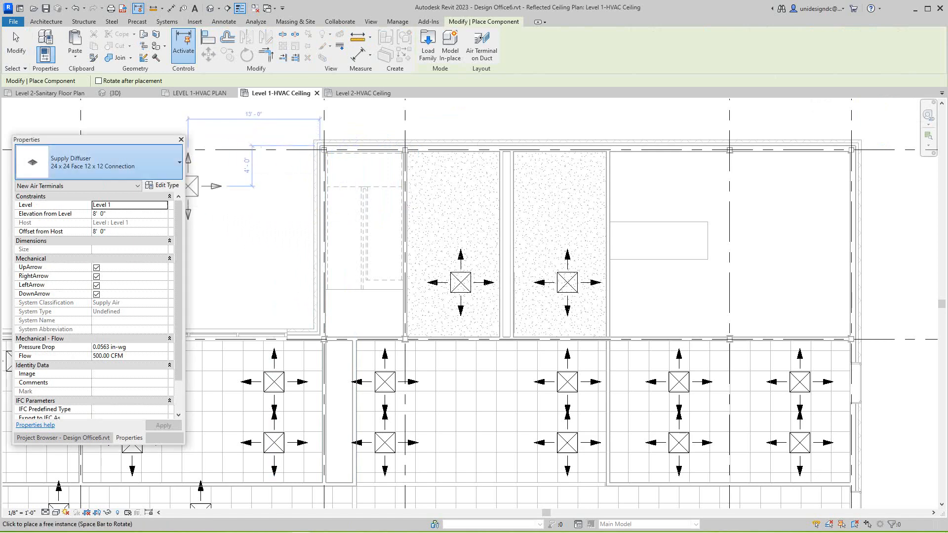
left_click(163, 163)
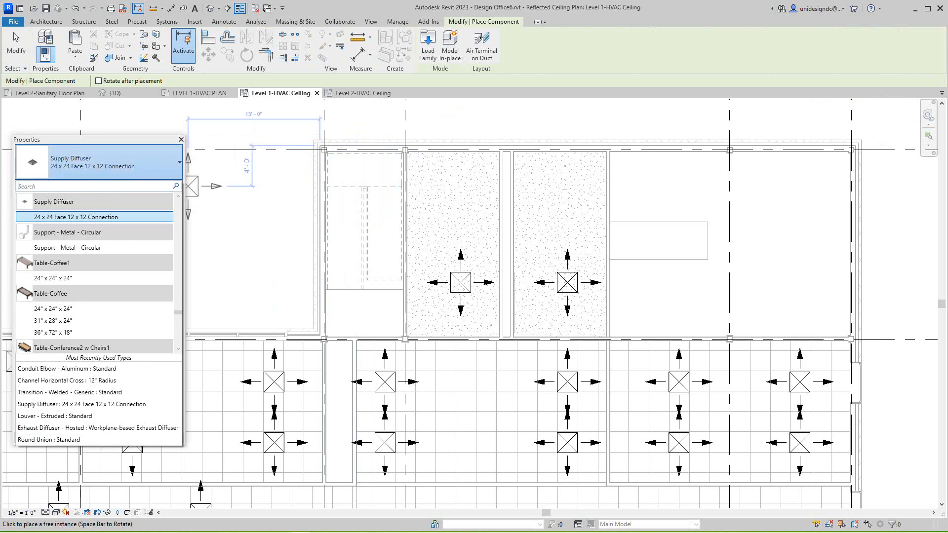
scroll(94, 272, "up", 3)
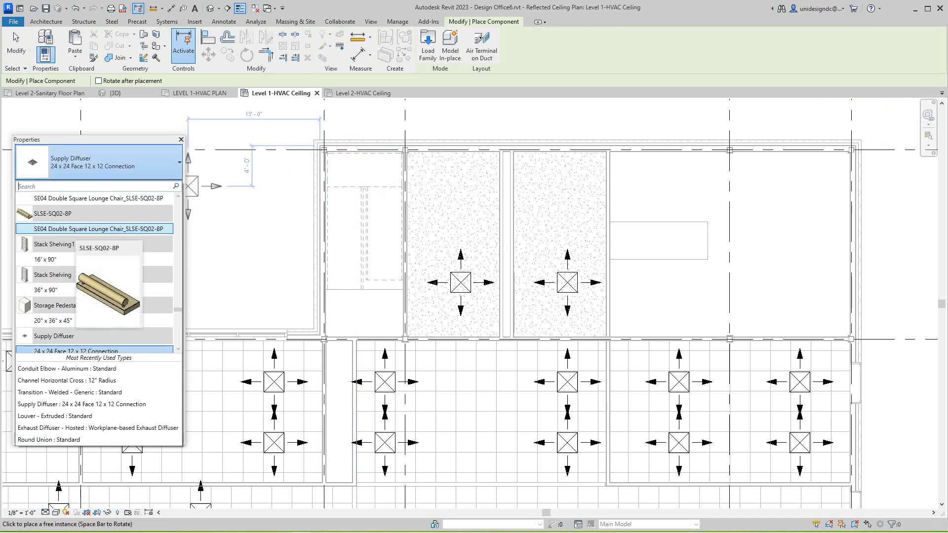
scroll(93, 271, "down", 8)
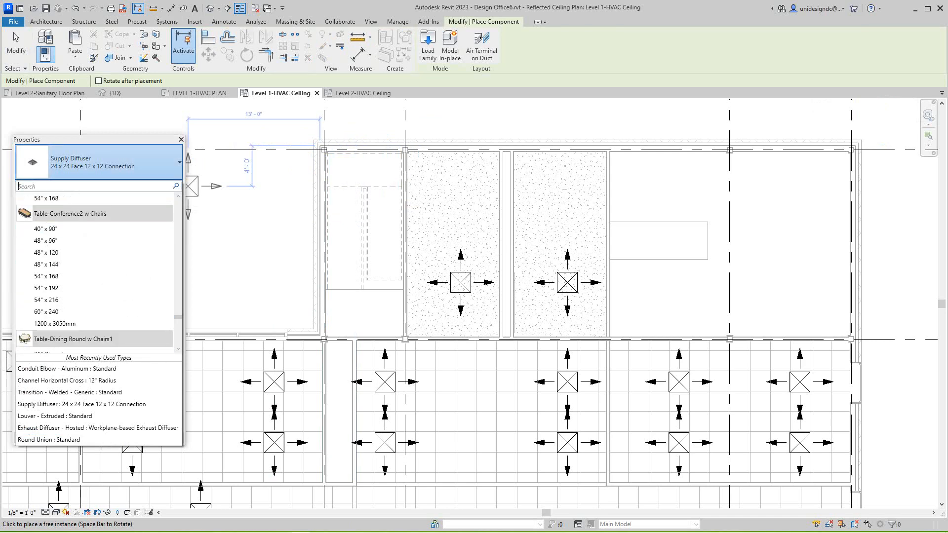
scroll(94, 278, "up", 6)
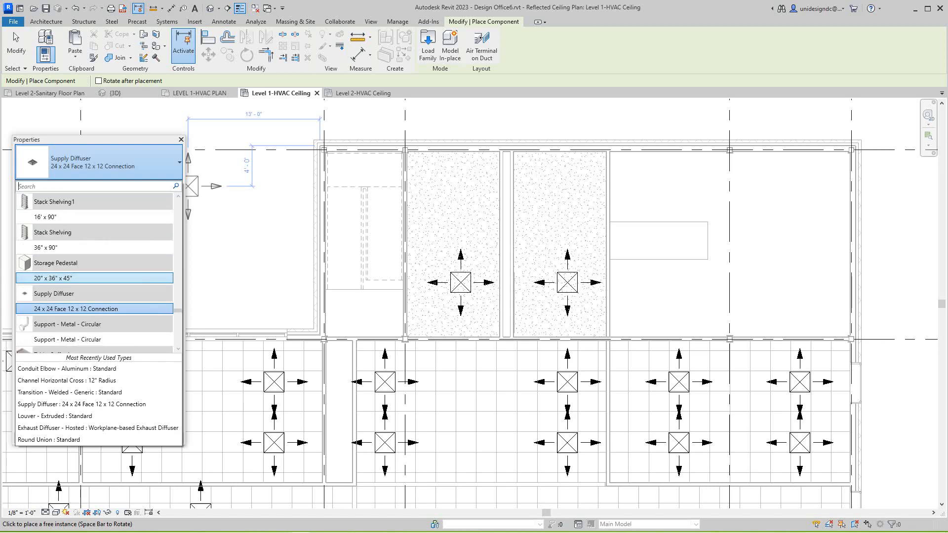
scroll(94, 277, "up", 3)
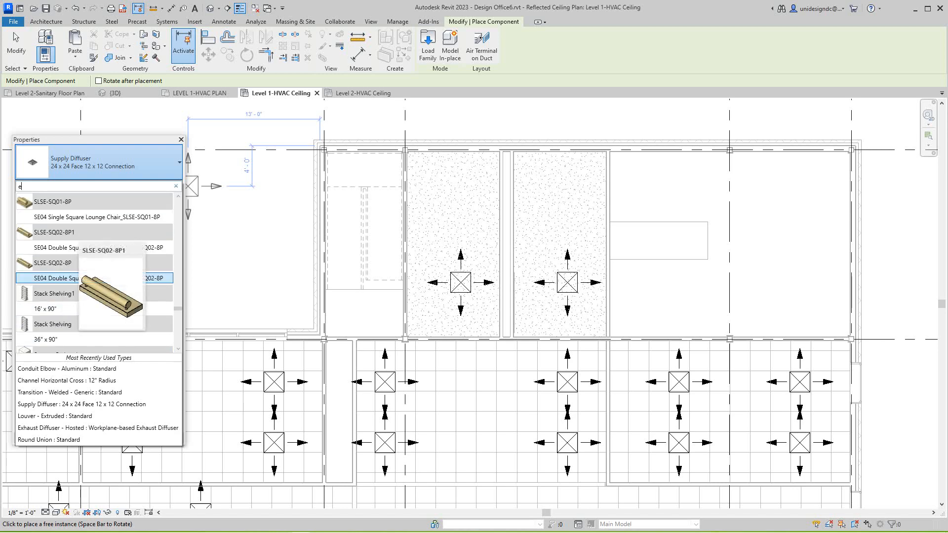
type("xh")
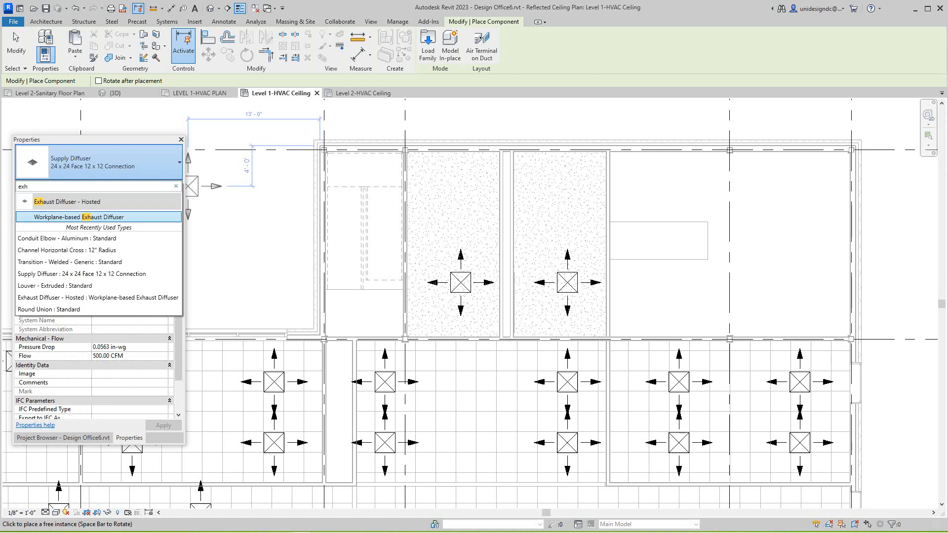
key("Return")
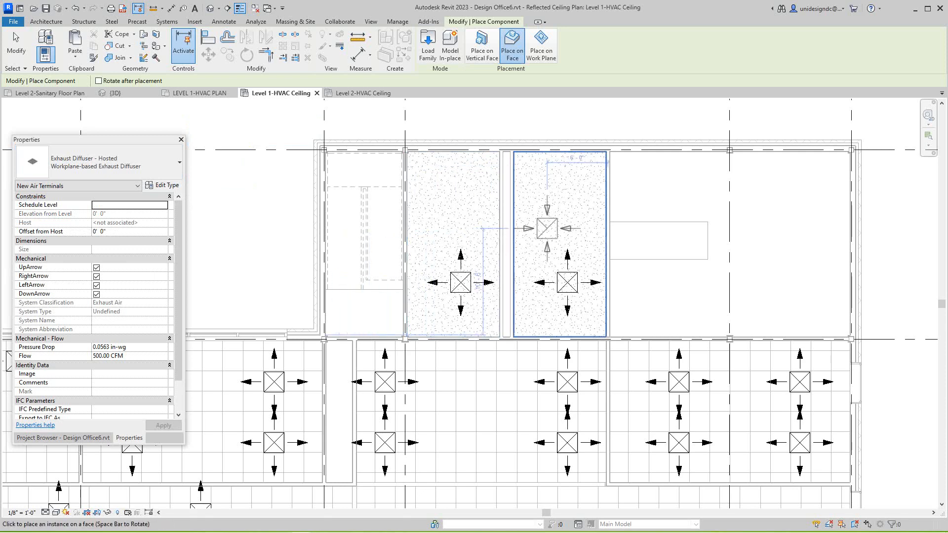
Step: Place one exhaust diffuser on the ceiling of the western small room north of grid D, in line with its supply diffuser, 4'-0" from the east wall
mouse_move(546, 227)
middle_mouse_down()
mouse_move(486, 256)
mouse_move(533, 258)
mouse_move(434, 231)
middle_mouse_up()
scroll(434, 230, "up", 3)
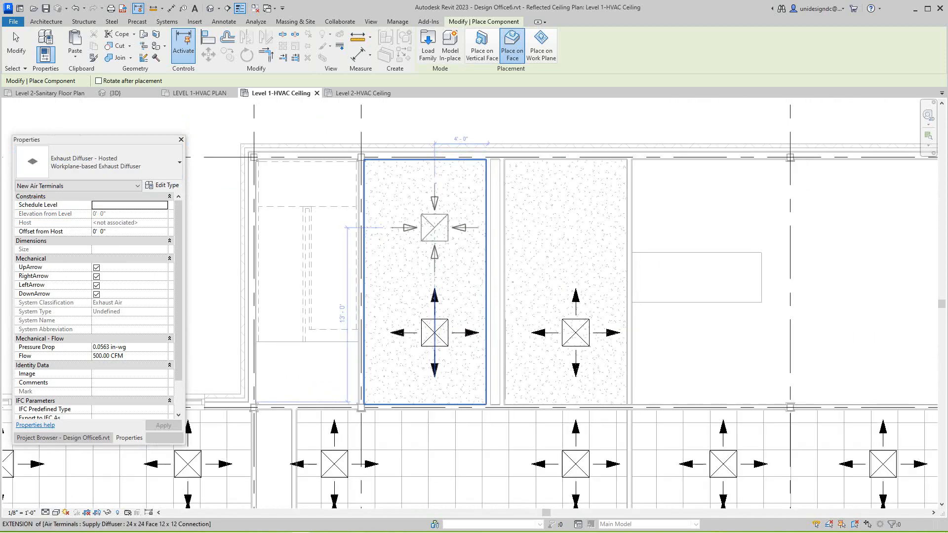
scroll(434, 228, "up", 2)
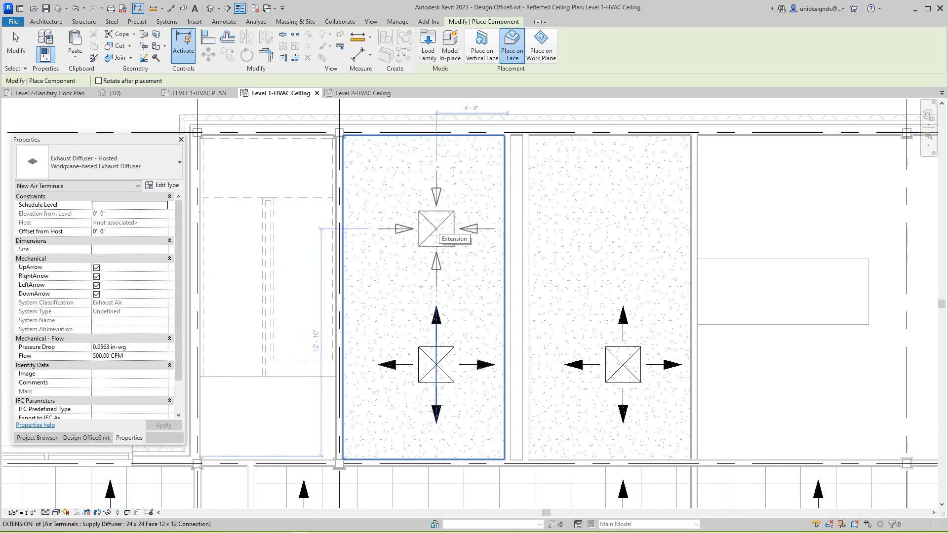
left_click(436, 229)
right_click(437, 229)
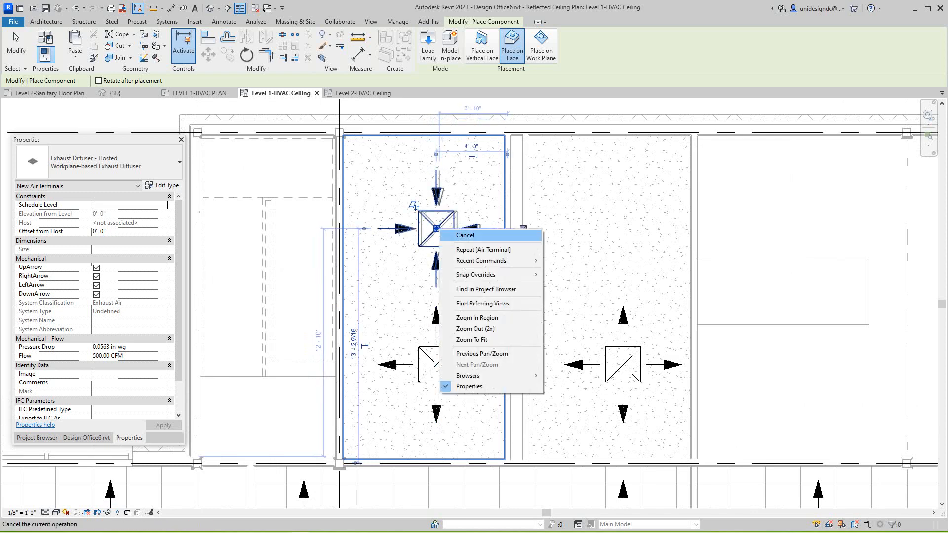
left_click(465, 235)
key("Escape")
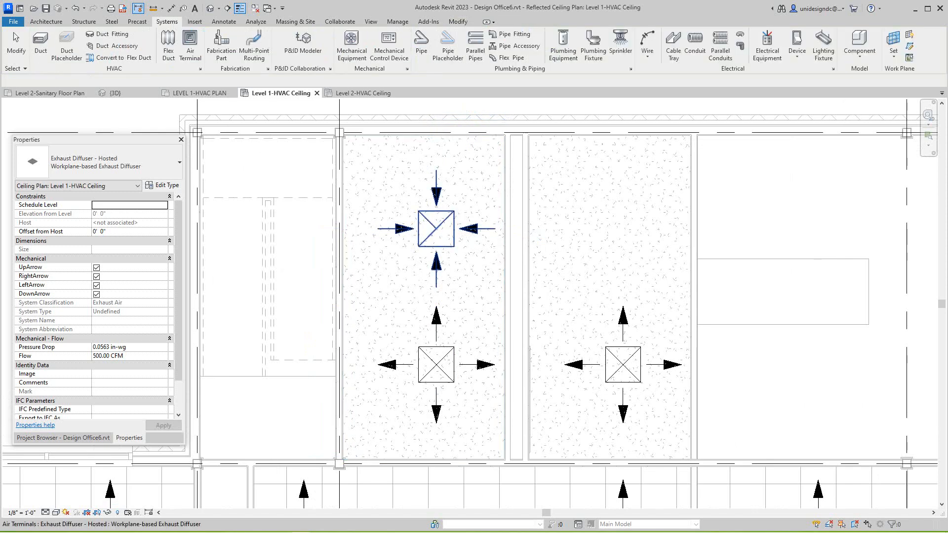
Step: Duplicate the placed exhaust diffuser's type under the name "12x12 Exhaust Difuser"
left_click(436, 228)
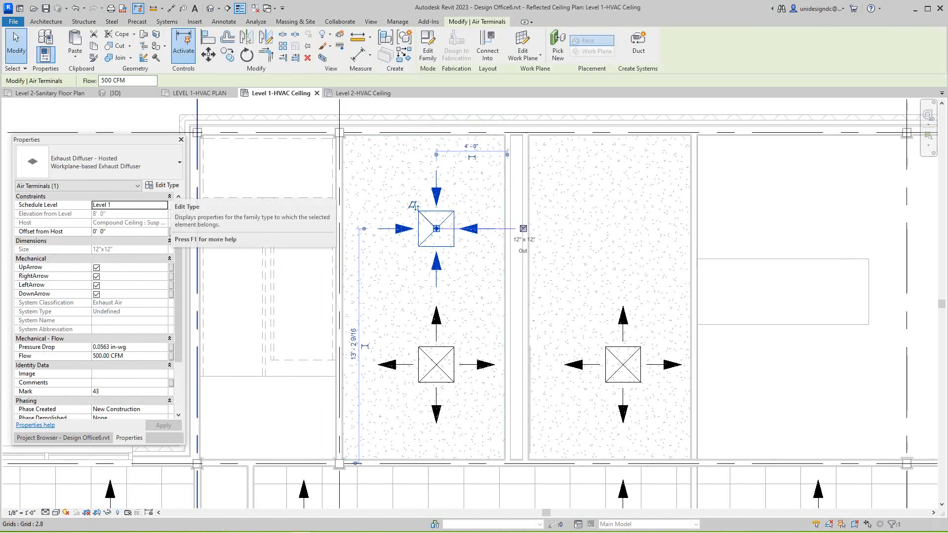
left_click(163, 185)
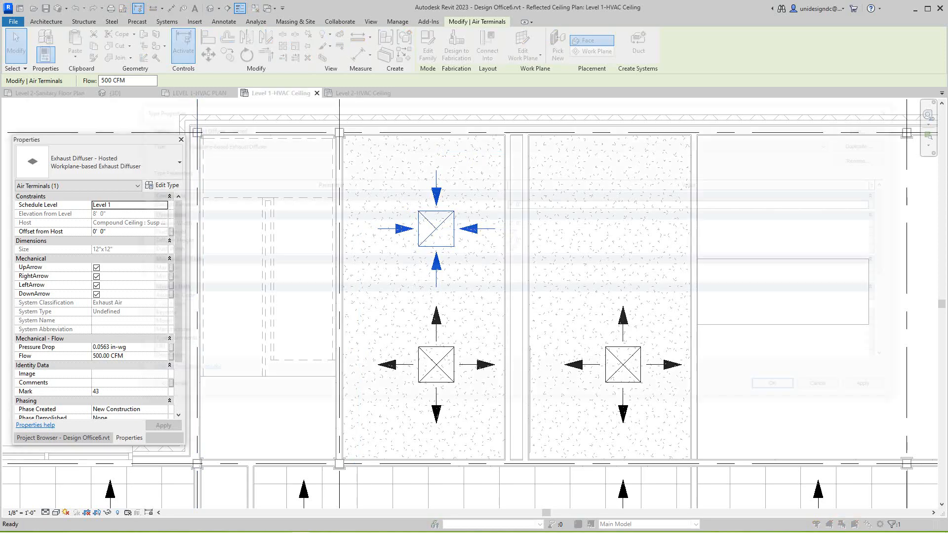
left_click(873, 143)
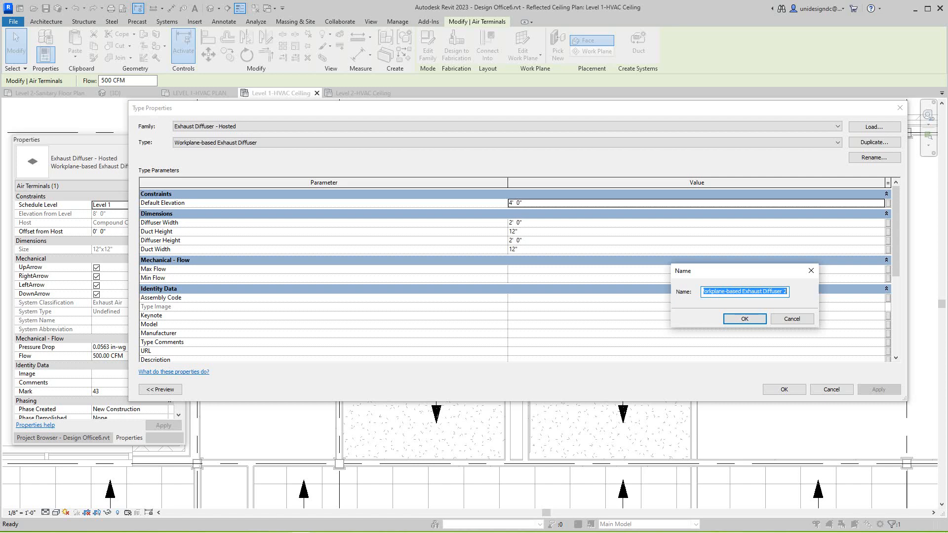
type("12x")
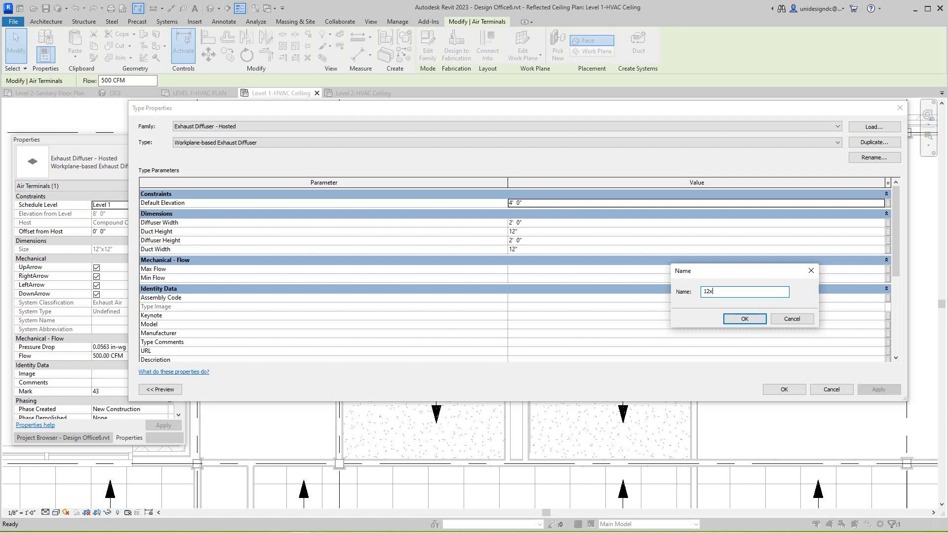
type("12")
type(" E")
type("xhaust ")
type("Diffe")
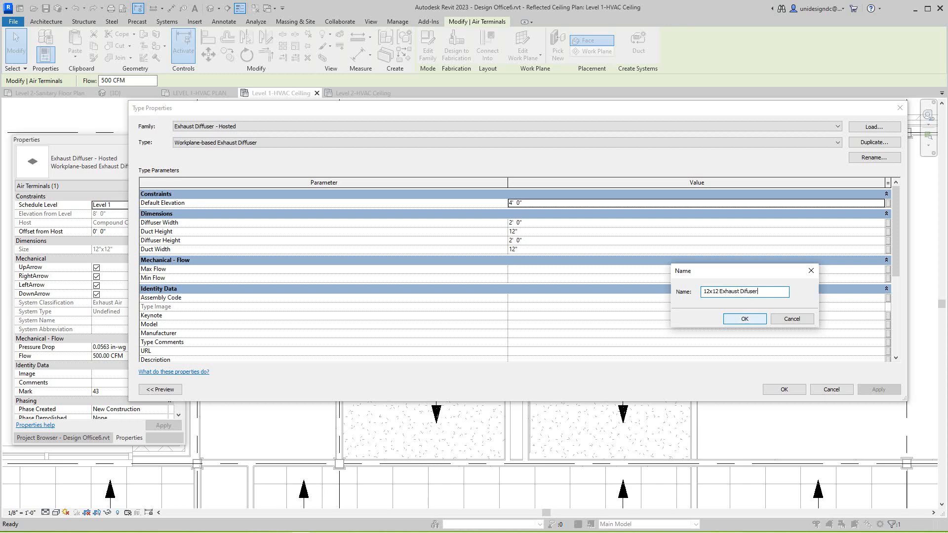
key("Return")
Step: Set the new exhaust diffuser type's Diffuser Width and Diffuser Height to 1' 0" and apply the type changes
left_click_drag(523, 223, 509, 240)
type("11")
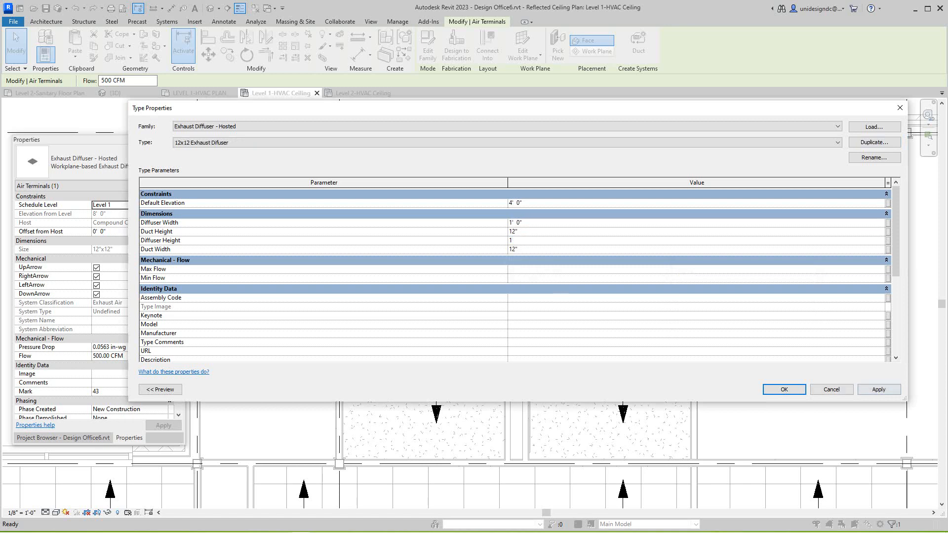
left_click(879, 390)
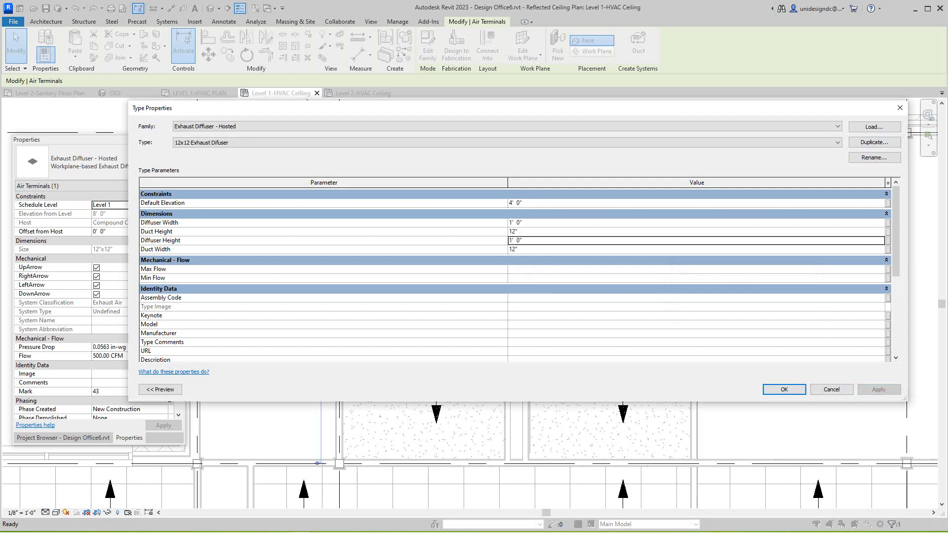
left_click(783, 389)
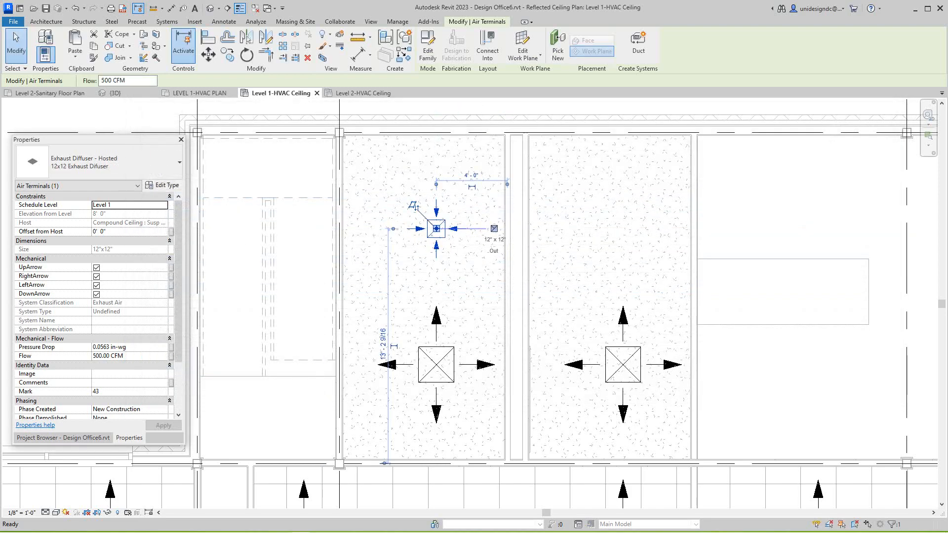
Step: Turn off the up, right, left and down flow arrows of the 12x12 exhaust diffuser
scroll(539, 283, "down", 2)
key("Escape")
scroll(474, 256, "up", 2)
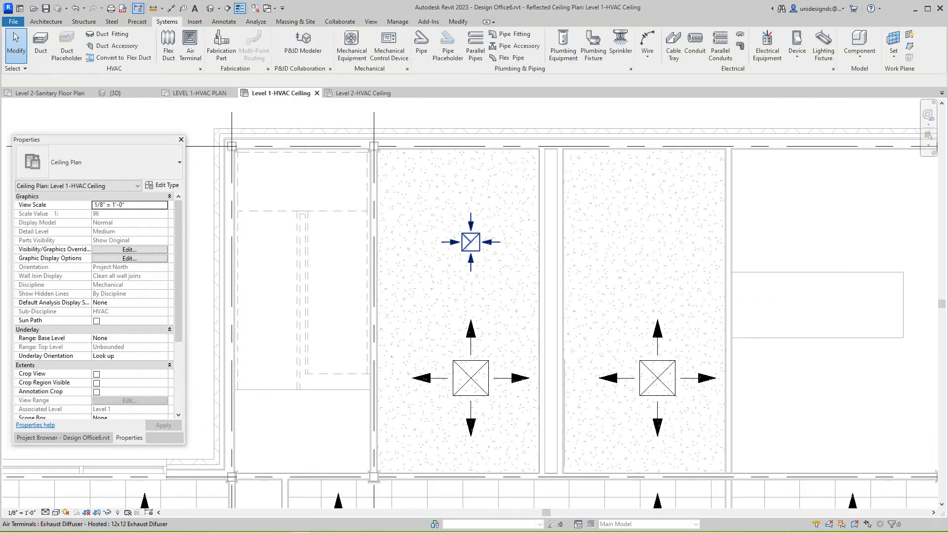
left_click(471, 241)
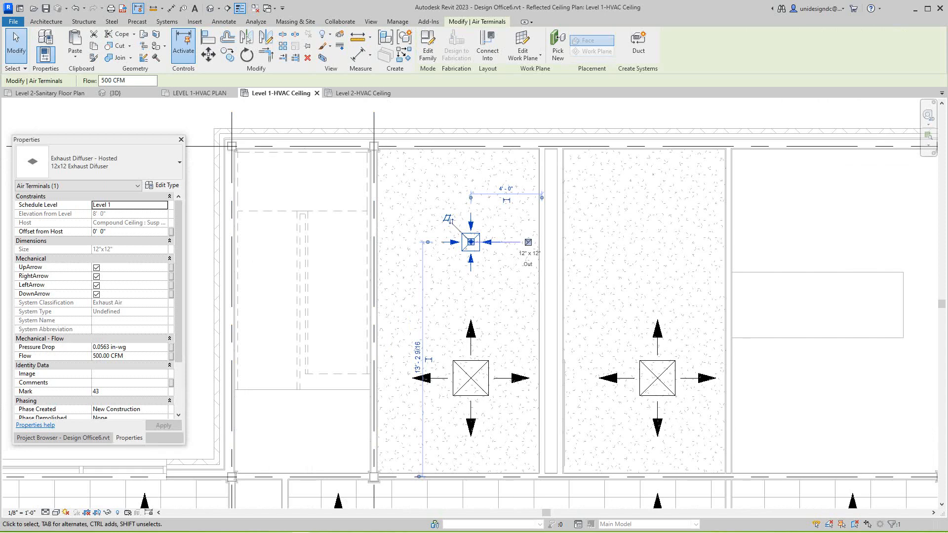
left_click(96, 268)
left_click(96, 276)
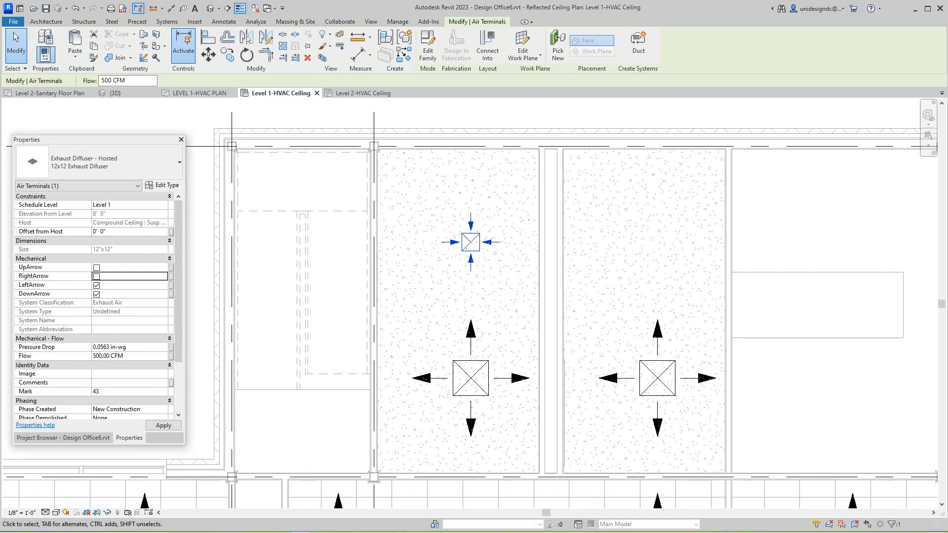
left_click(96, 285)
left_click(96, 294)
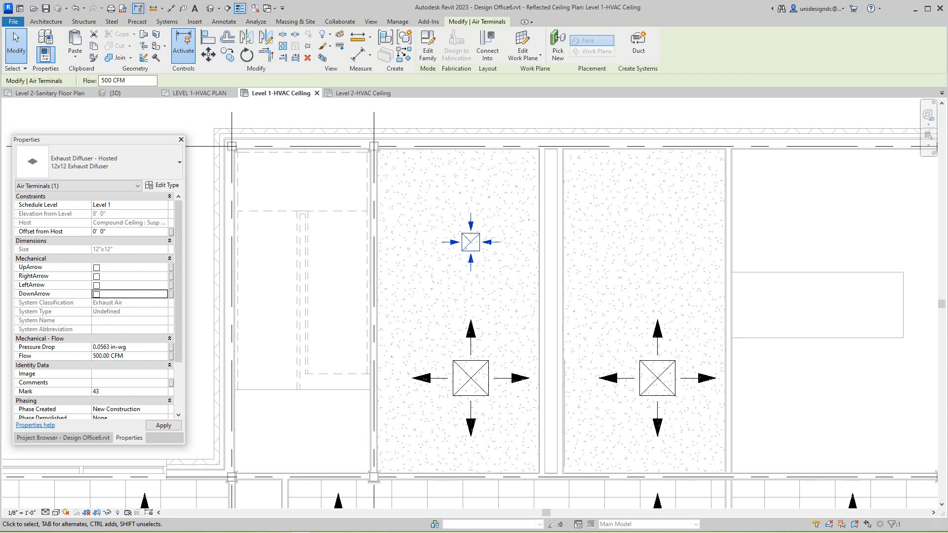
left_click(164, 425)
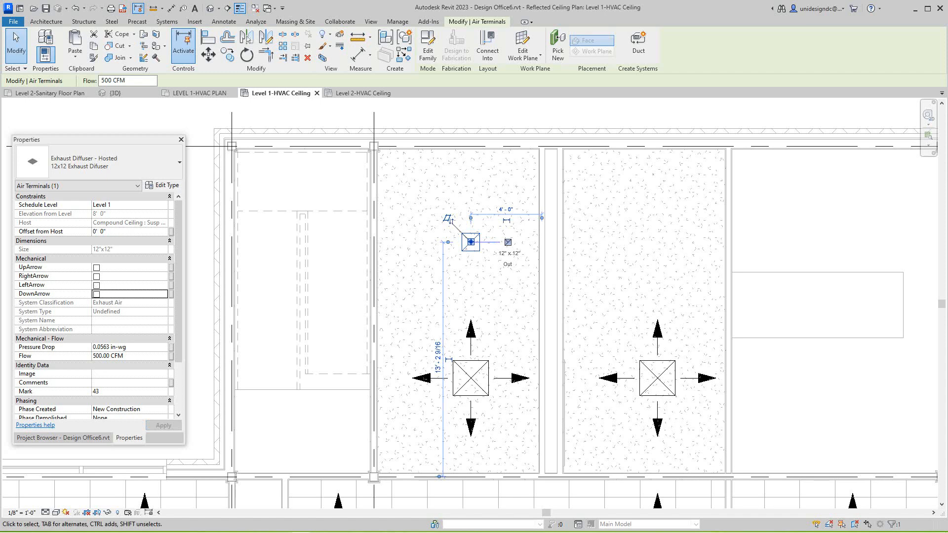
Step: Set the 12x12 exhaust diffuser's flow to 225 CFM
left_click(101, 356)
left_click_drag(99, 356, 92, 355)
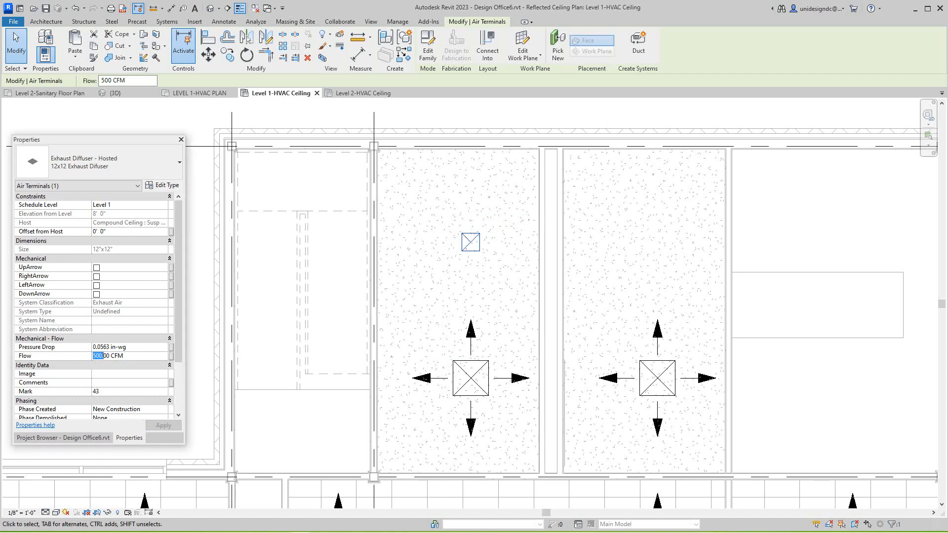
type("2200")
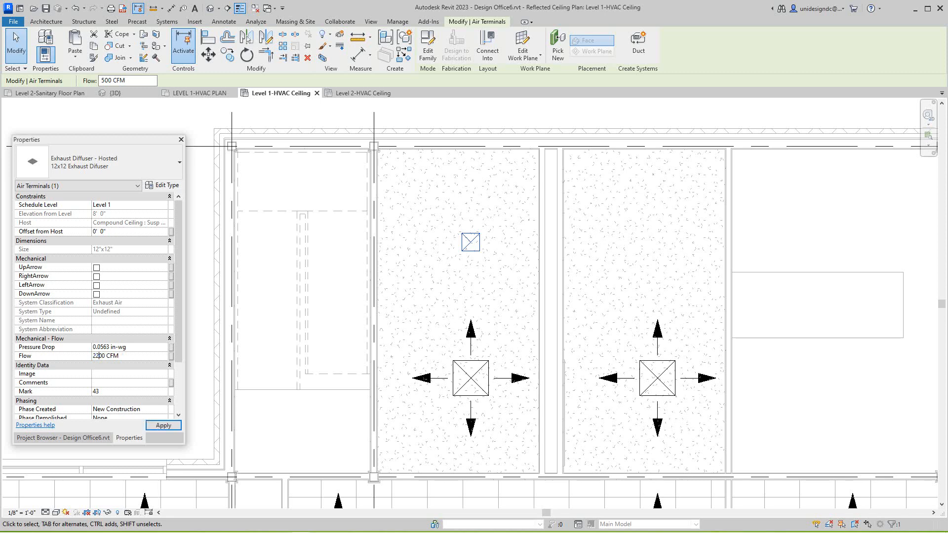
key("BackSpace")
type("5")
key("Delete")
key("Return")
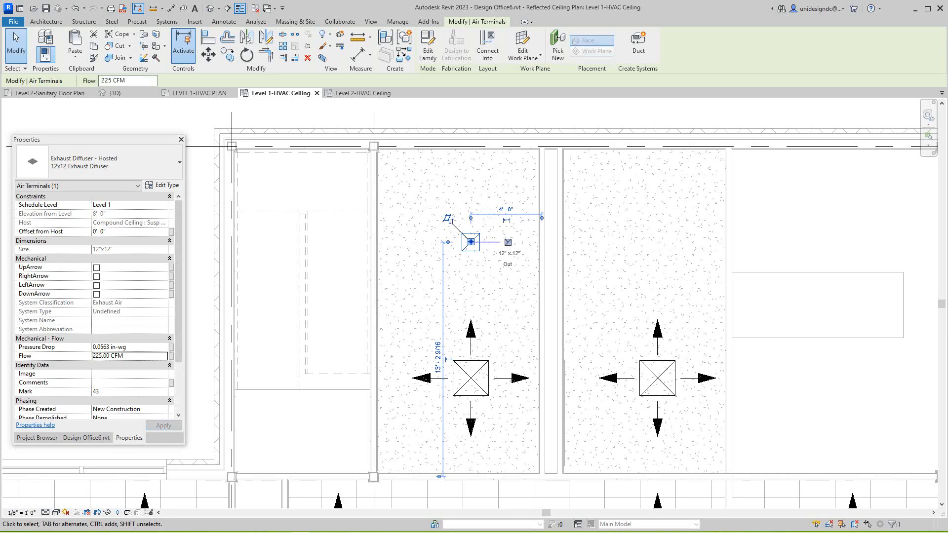
Step: Check the exhaust diffuser's instance properties and its placement in relation to the diffuser layout of the whole level
scroll(495, 230, "up", 2)
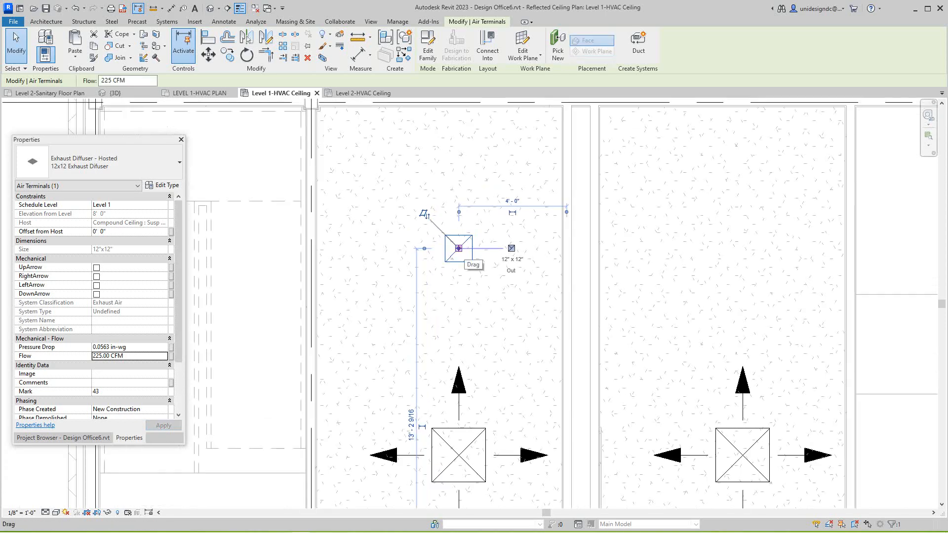
scroll(459, 248, "down", 3)
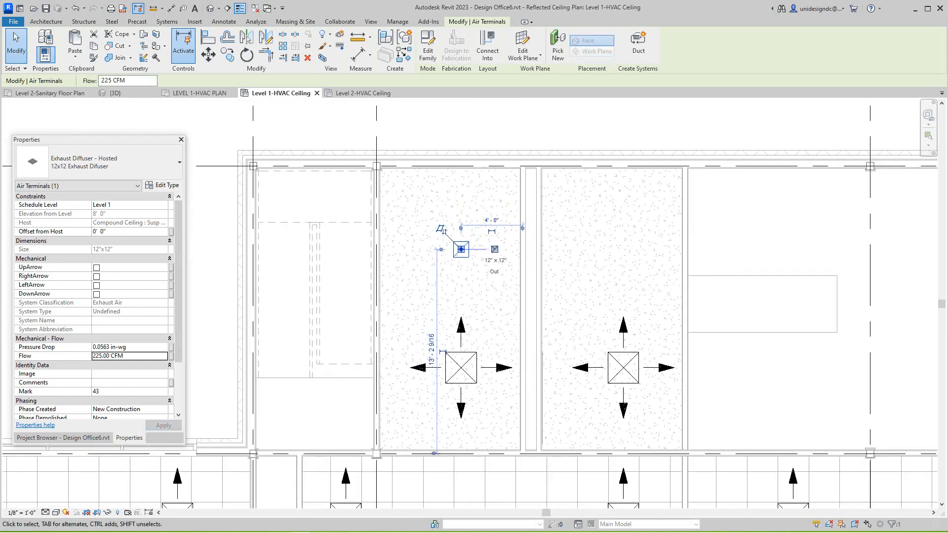
key("Escape")
left_click(460, 249)
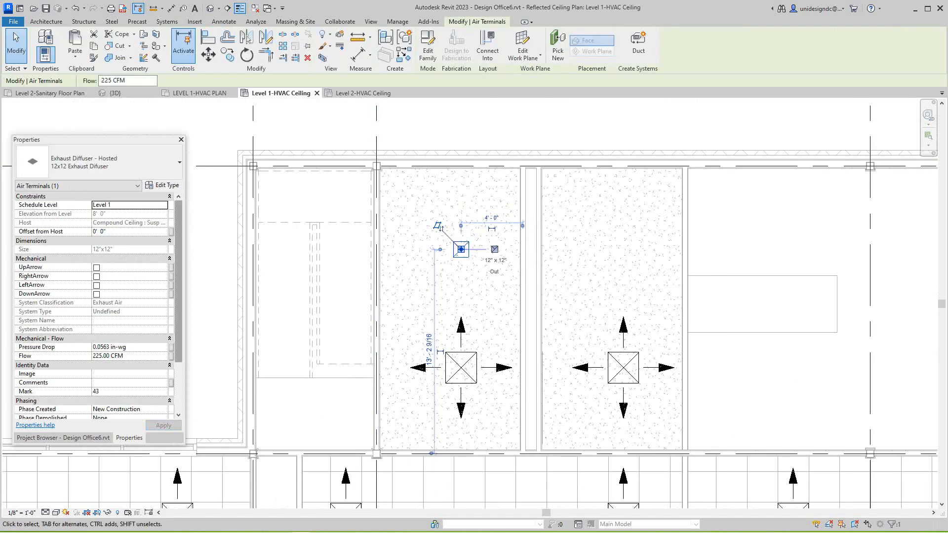
scroll(94, 306, "down", 1)
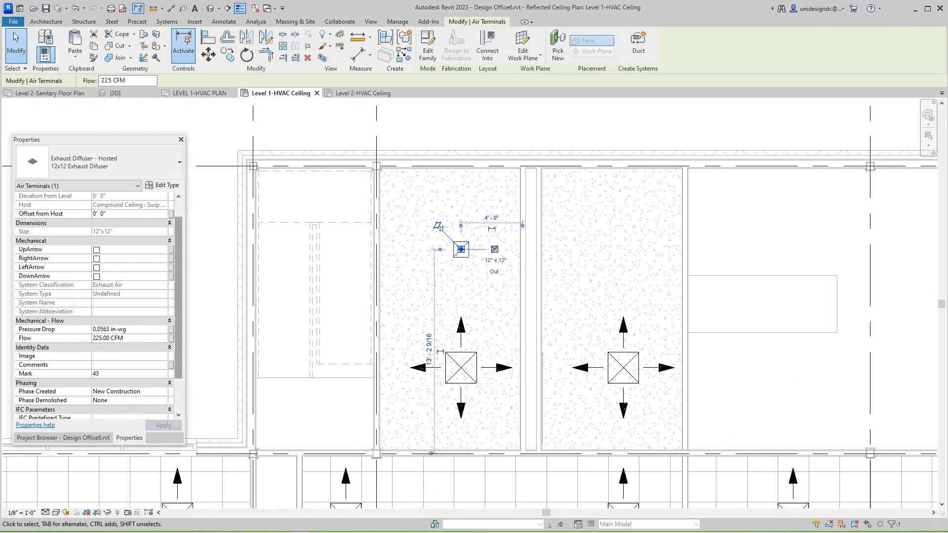
scroll(342, 268, "down", 3)
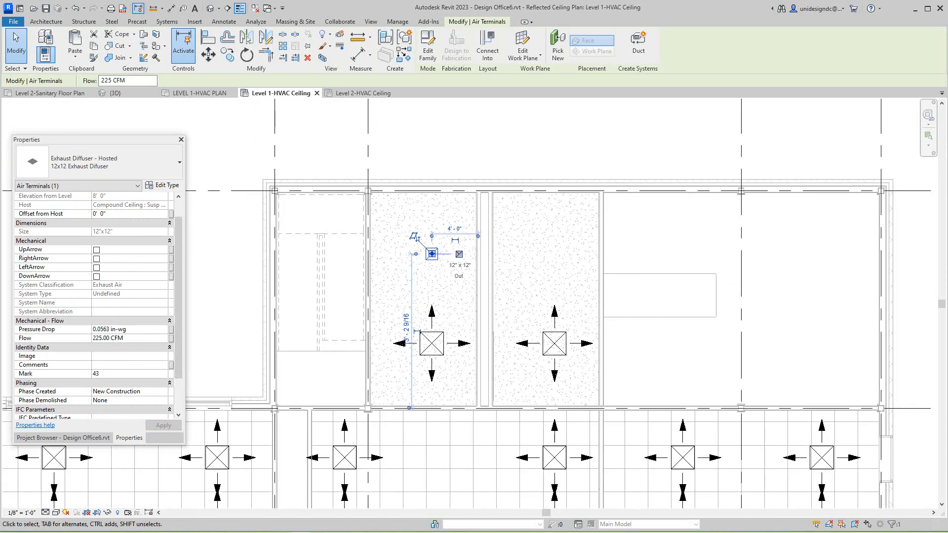
key("Escape")
scroll(443, 148, "down", 6)
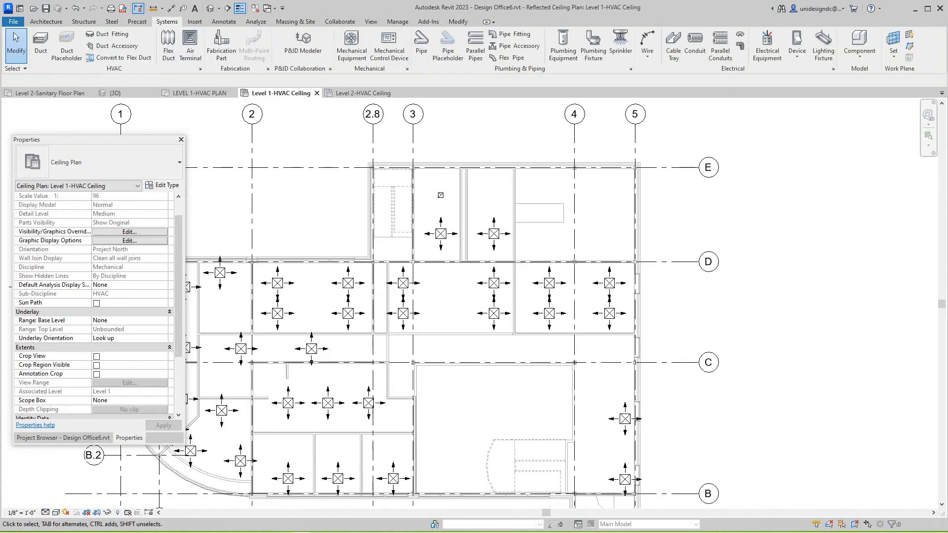
Step: Copy the 12x12 exhaust diffuser horizontally about 9' 6" east into the adjacent small northern room
scroll(467, 195, "up", 4)
left_click(419, 195)
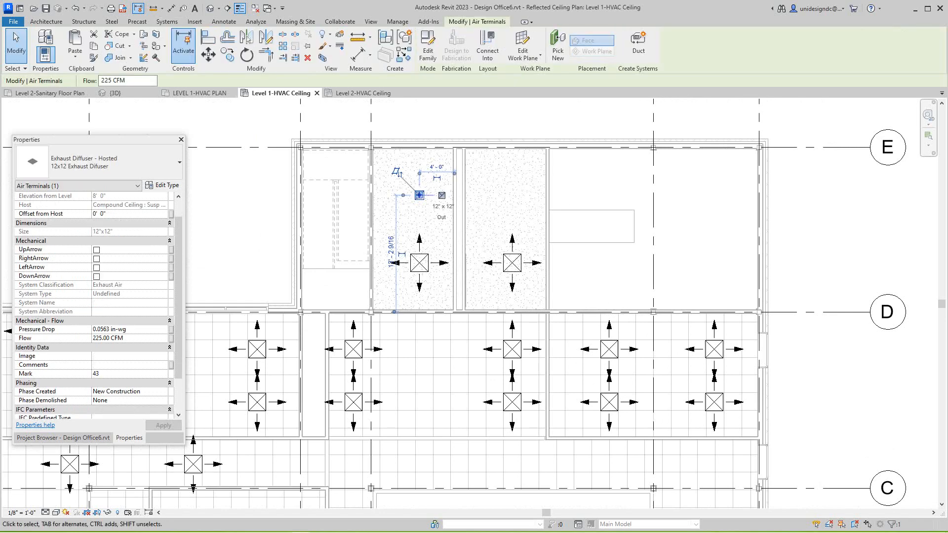
left_click(227, 54)
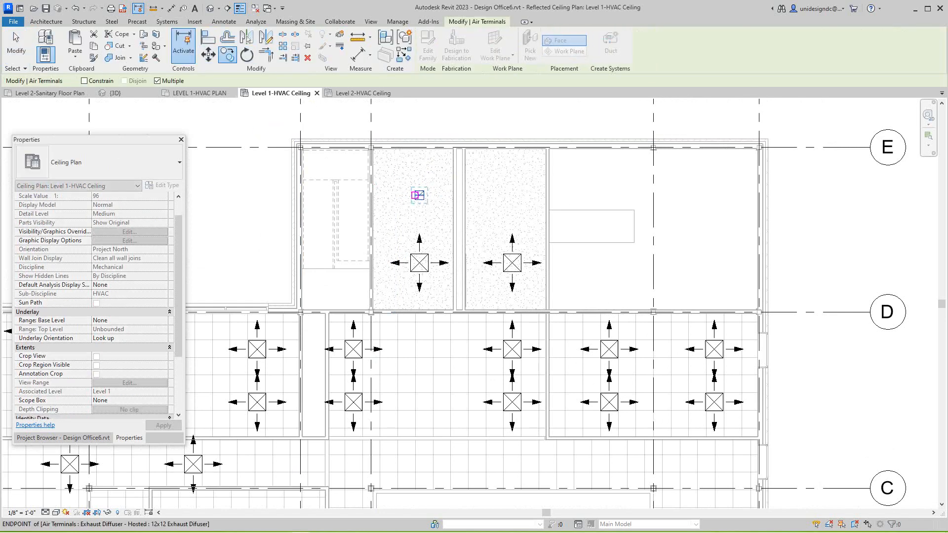
left_click(419, 199)
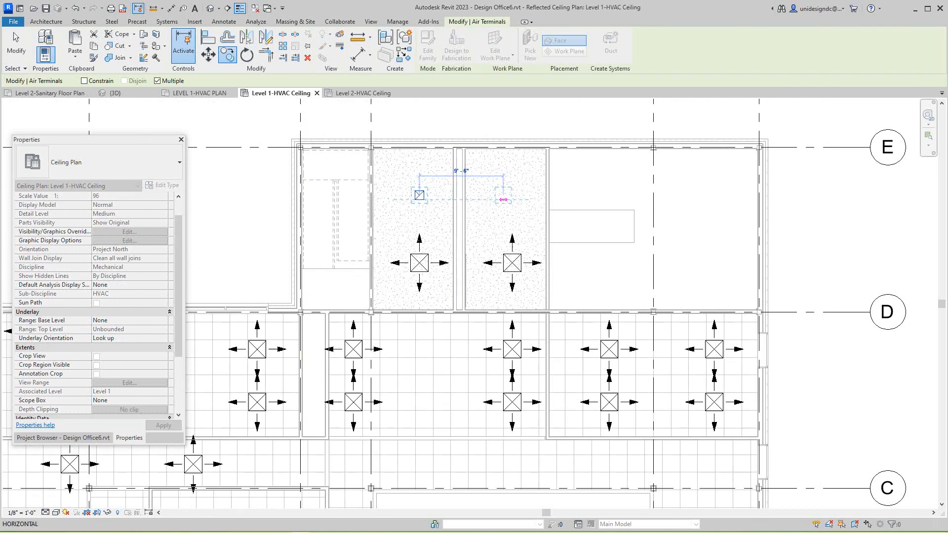
left_click(502, 200)
right_click(503, 200)
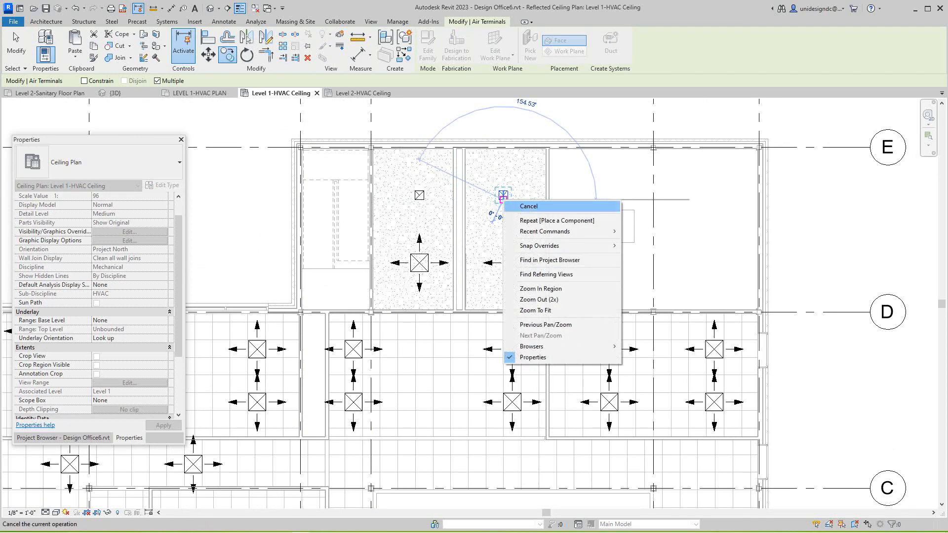
left_click(528, 206)
scroll(528, 206, "down", 5)
left_click(530, 209)
middle_click_drag(552, 258, 631, 243)
scroll(594, 230, "down", 1)
scroll(804, 261, "up", 1)
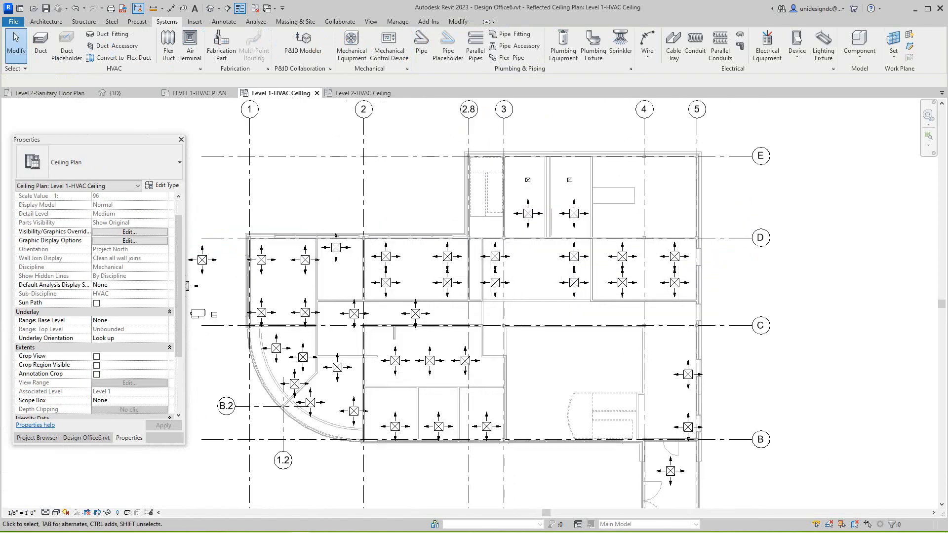
middle_click(804, 261)
scroll(805, 262, "up", 1)
middle_click_drag(805, 262, 817, 248)
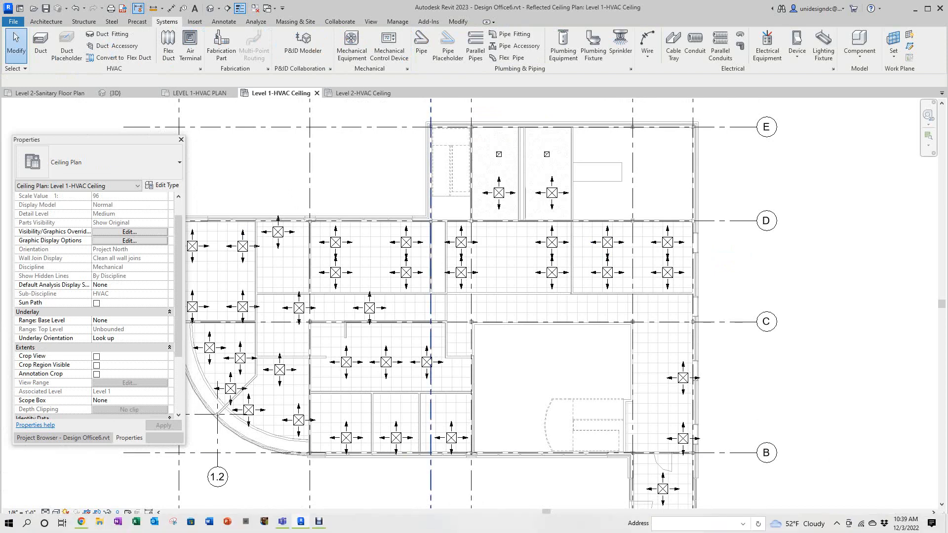
left_click(319, 521)
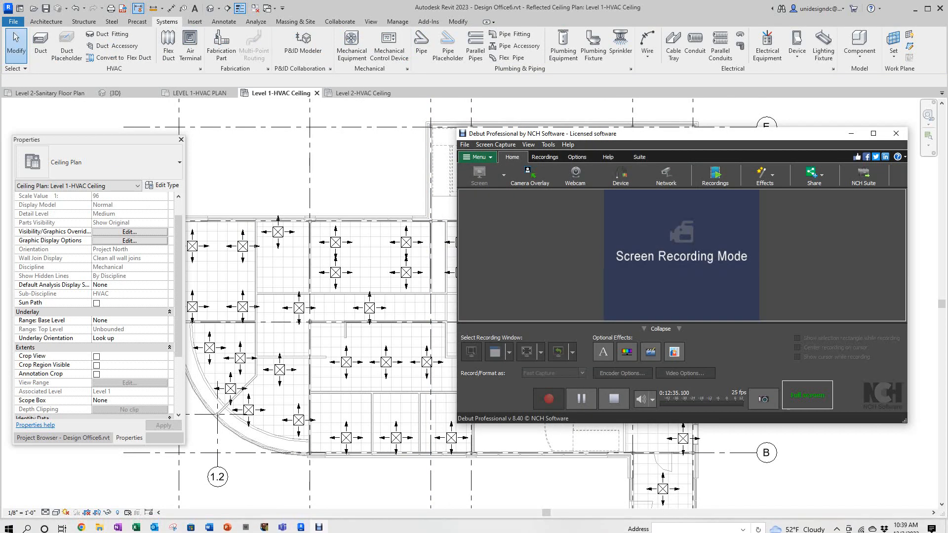